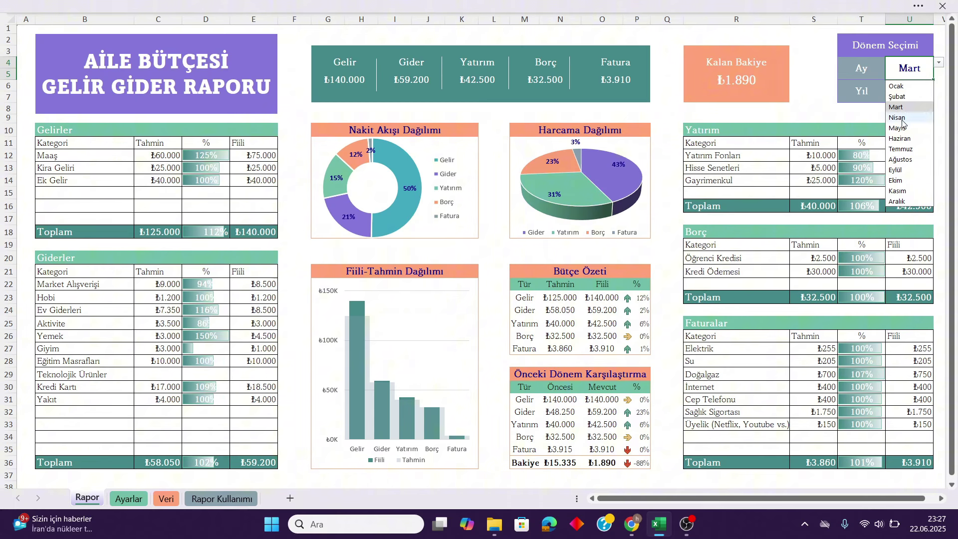
- Show the Rapor sheet for Nisan, Mayıs and Haziran in turn by changing the report month
click(902, 119)
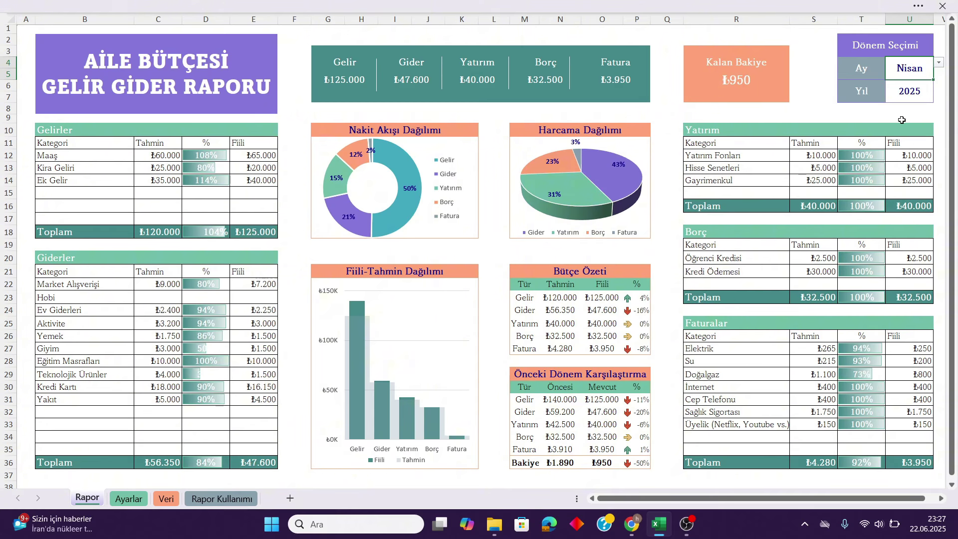
click(941, 63)
click(903, 125)
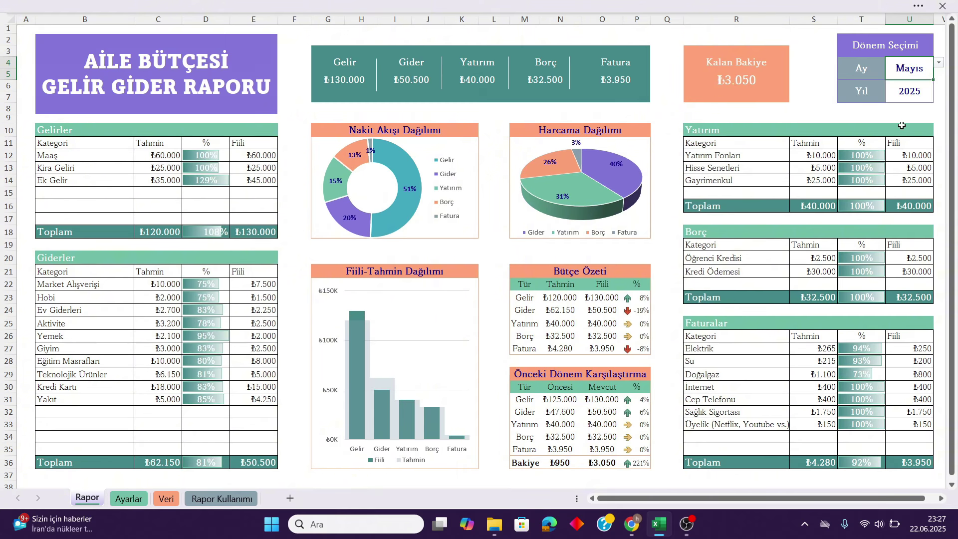
click(941, 63)
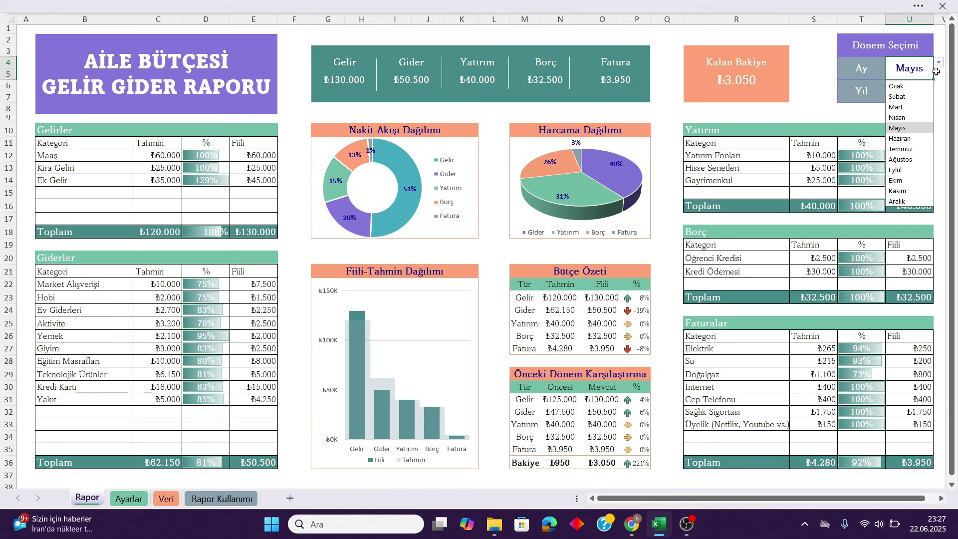
click(901, 139)
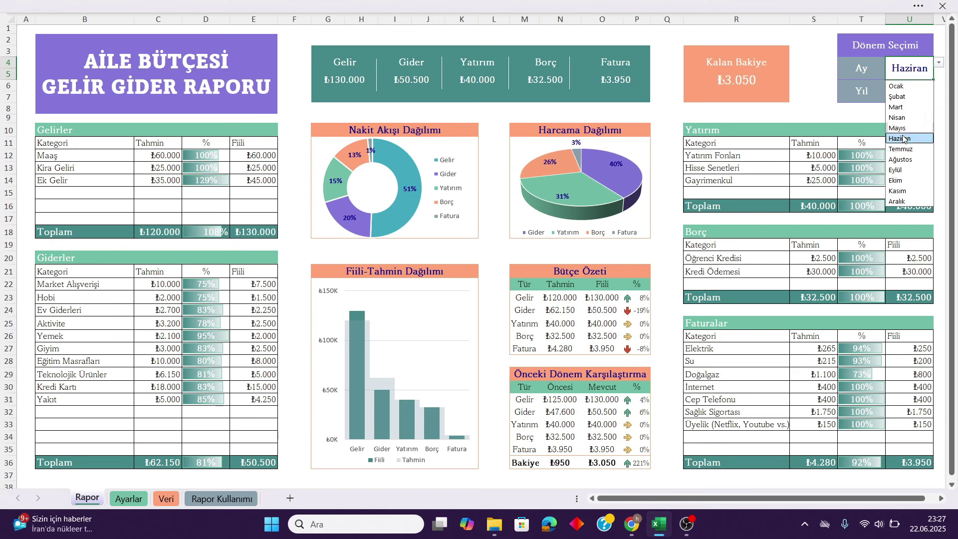
click(633, 465)
click(733, 458)
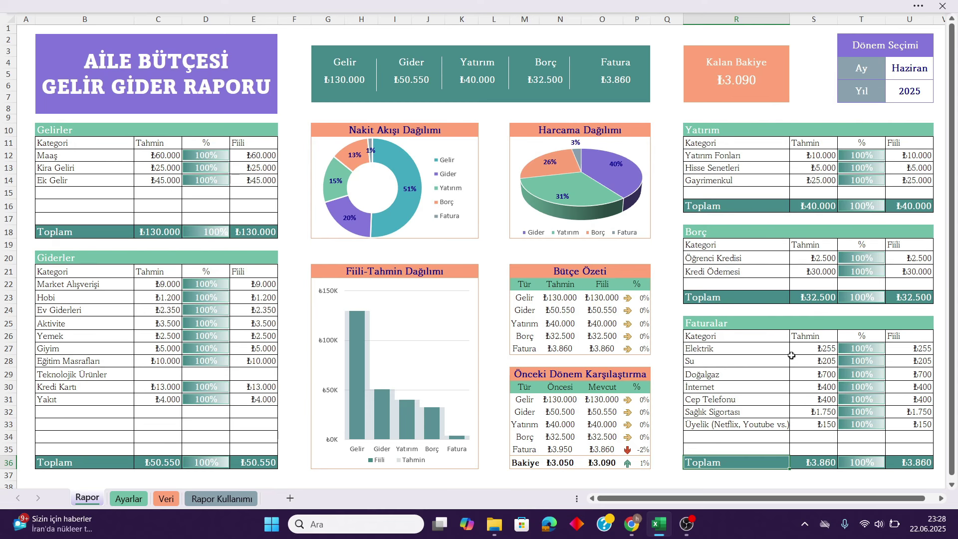
- Switch the report month to Nisan and then to Mayıs to compare the two periods
click(917, 79)
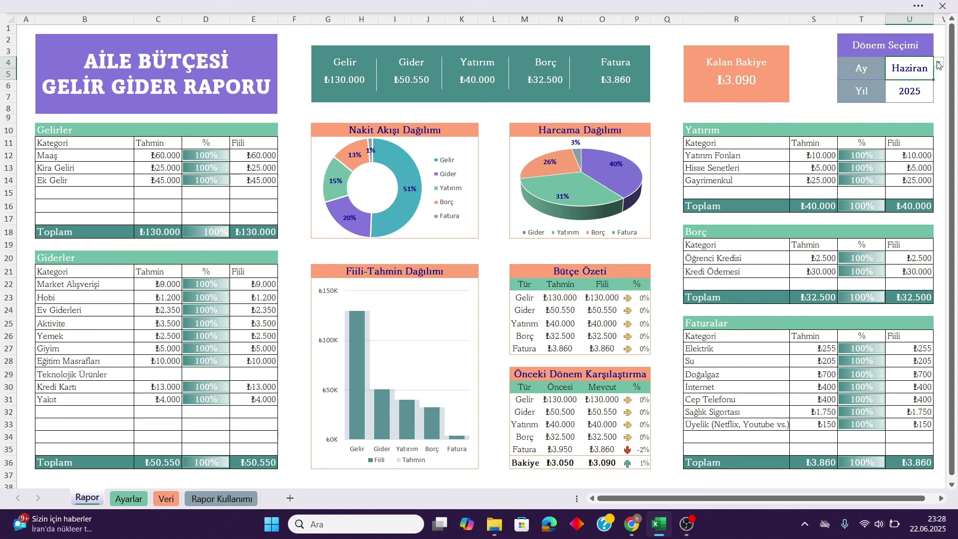
click(940, 63)
click(897, 118)
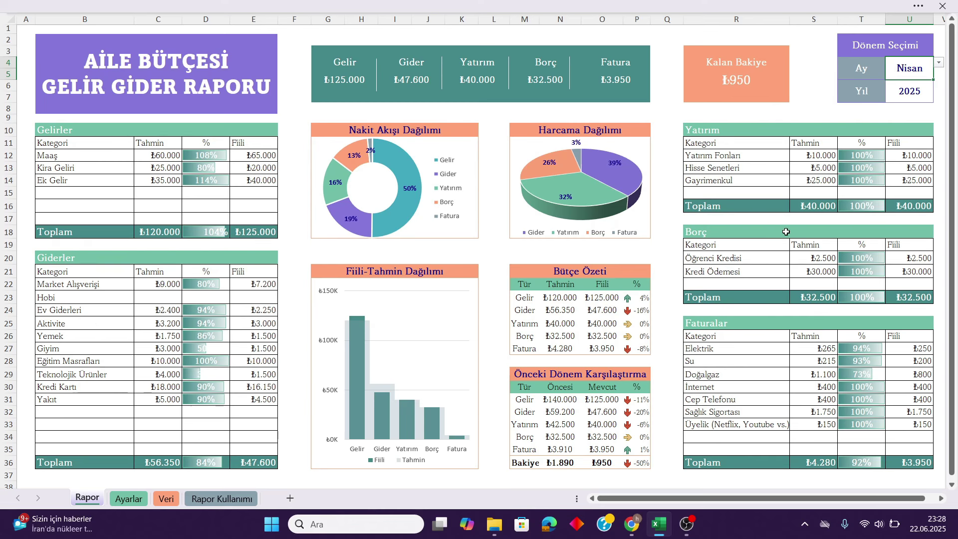
click(940, 62)
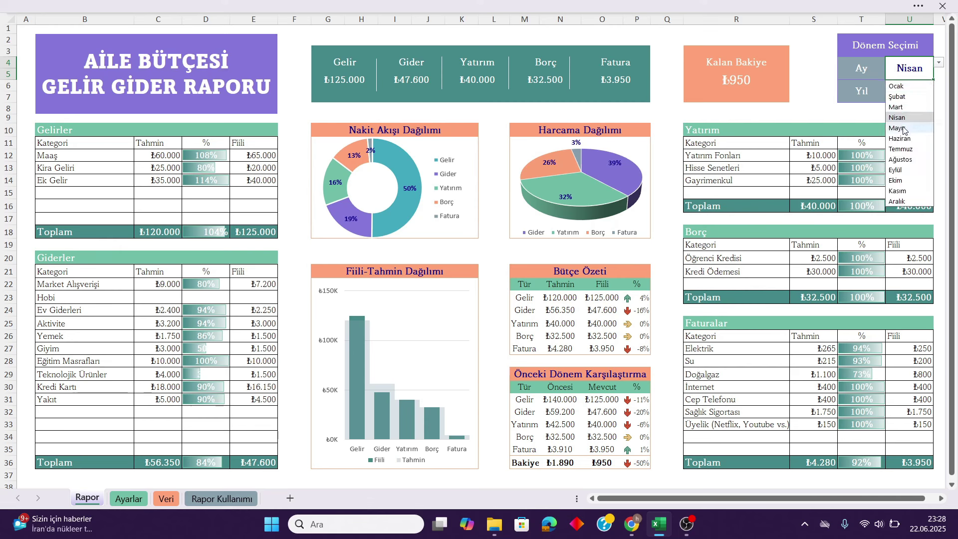
click(898, 129)
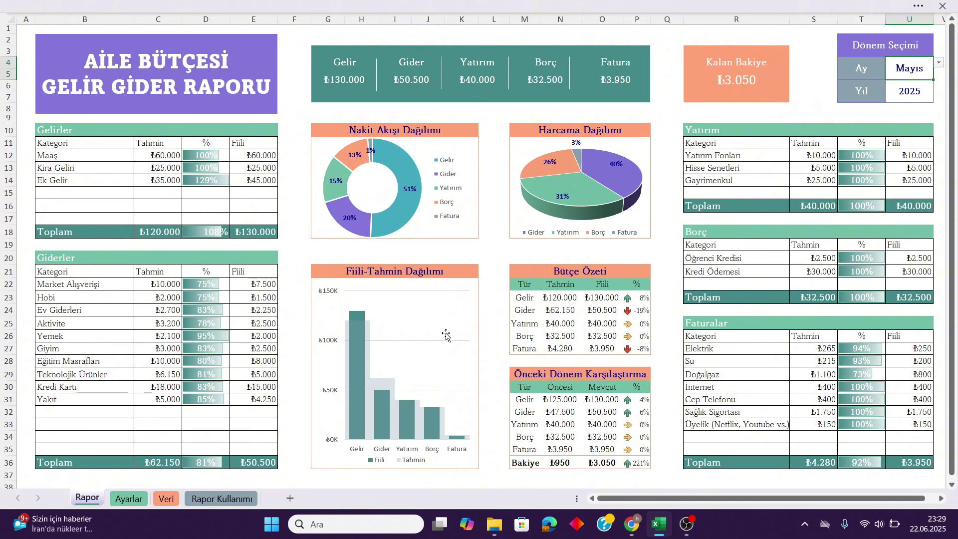
- Look over the Ayarlar lists and the Veri records, and return to the Rapor sheet
click(126, 499)
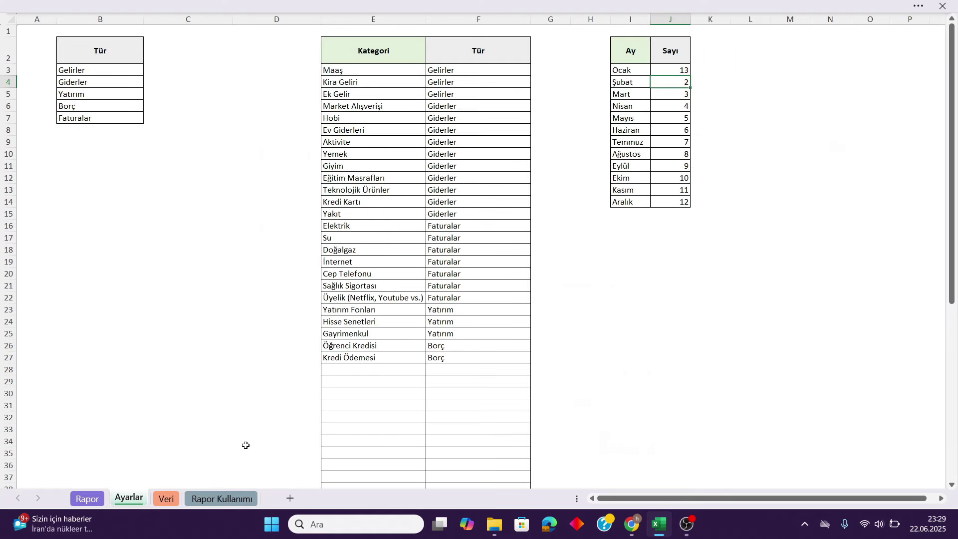
click(169, 499)
scroll(263, 338, down, 9)
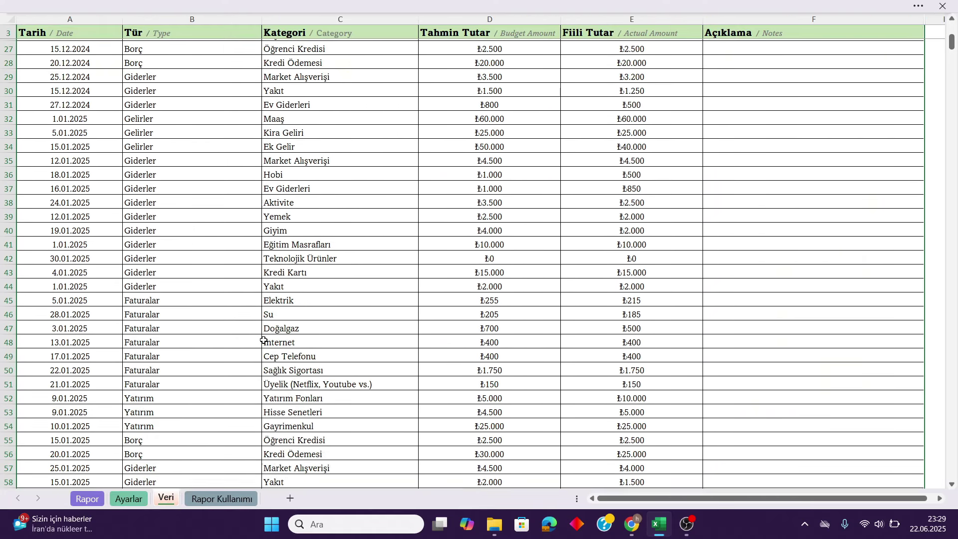
scroll(252, 355, up, 10)
scroll(239, 345, up, 2)
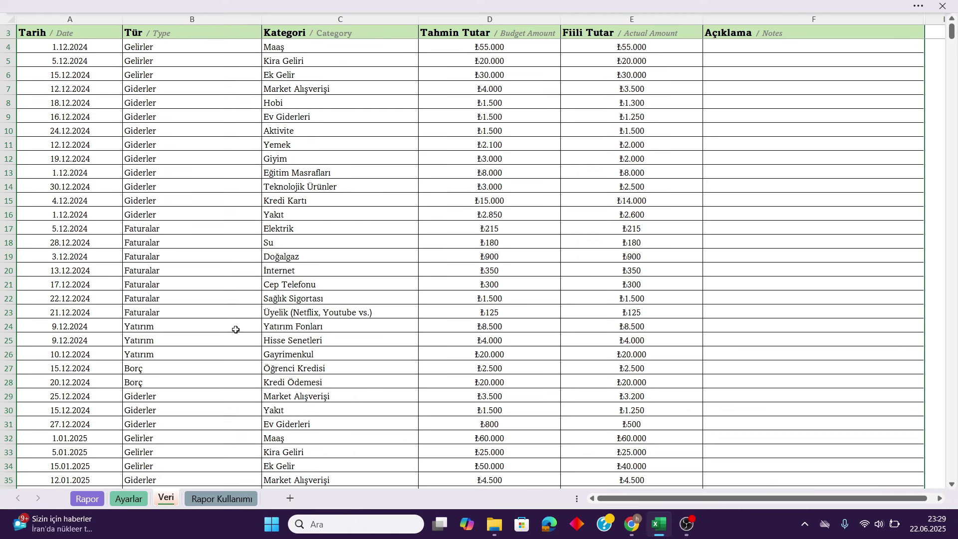
click(92, 501)
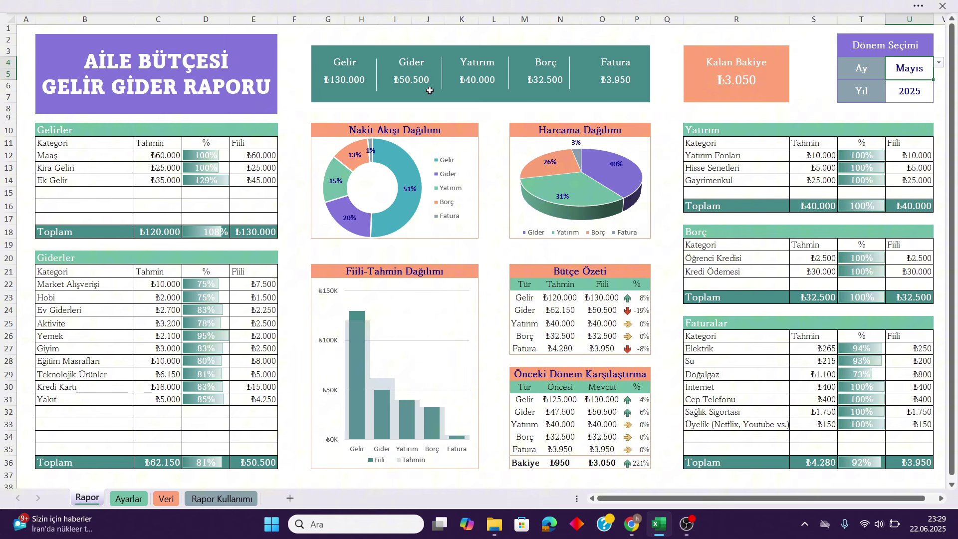
- Show the report for Haziran by changing the month in the Dönem Seçimi area
click(906, 96)
click(917, 73)
click(925, 91)
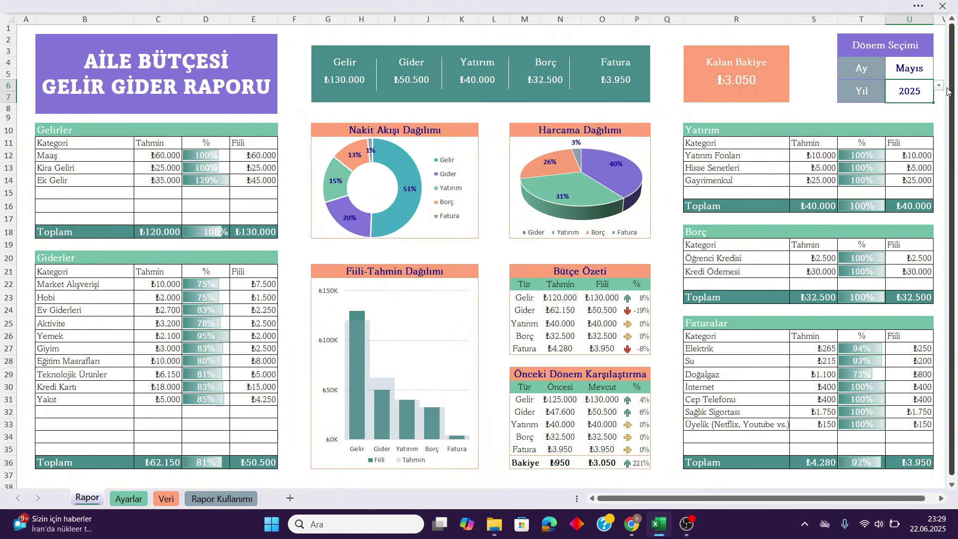
click(918, 68)
click(941, 63)
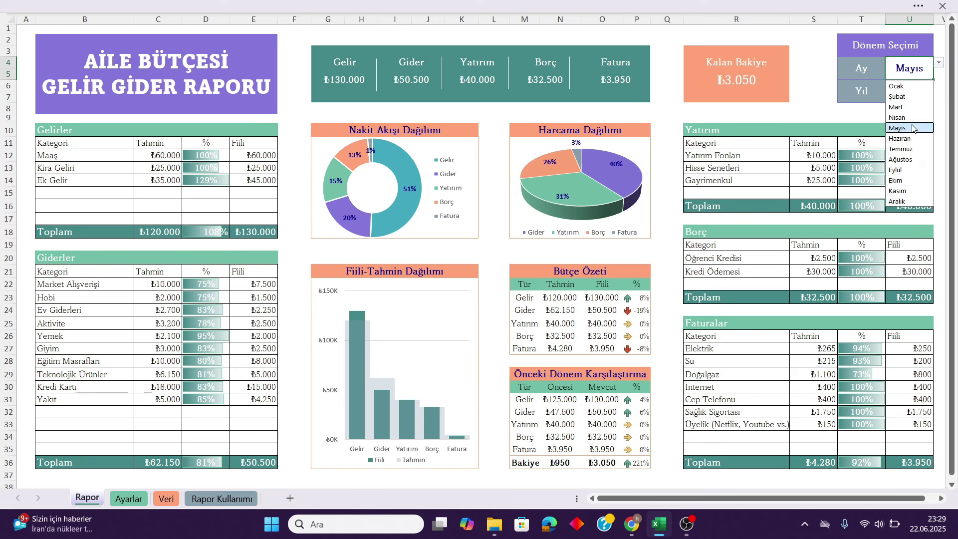
click(906, 138)
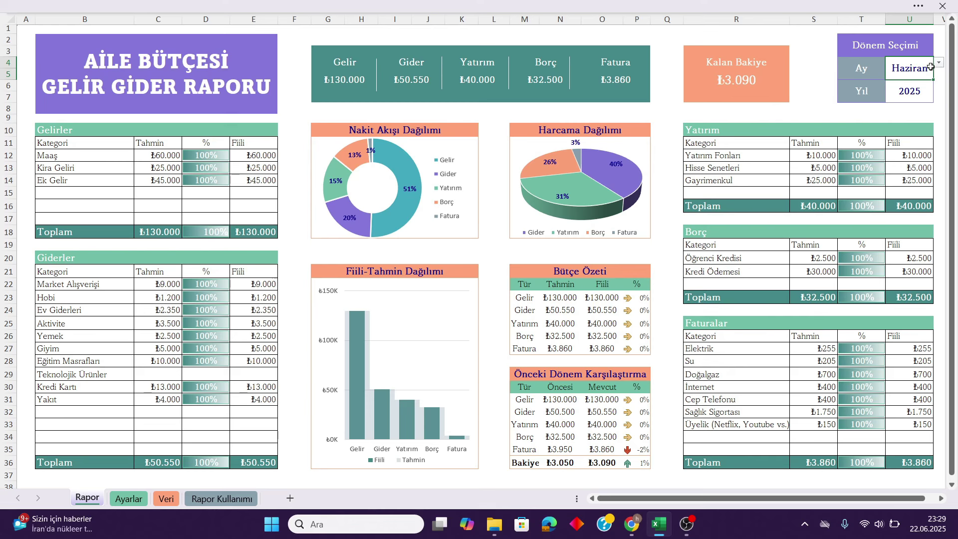
- Reselect 2025 as the report year and switch the report month to Mayıs
click(915, 95)
click(938, 86)
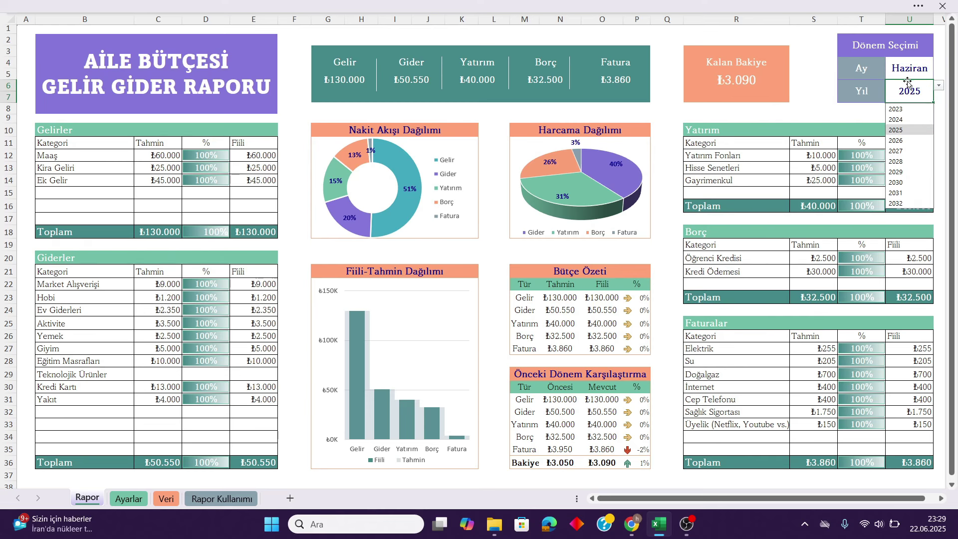
click(898, 131)
click(916, 69)
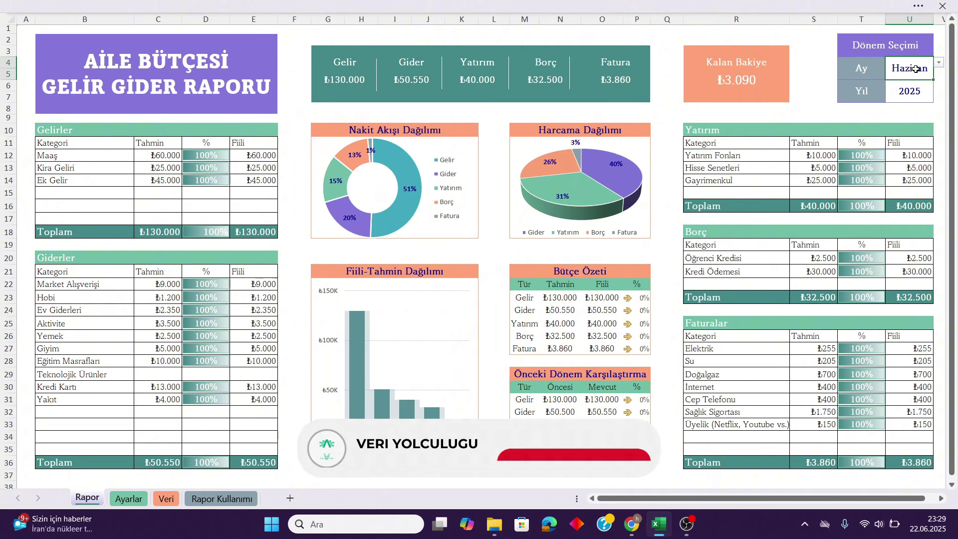
click(939, 63)
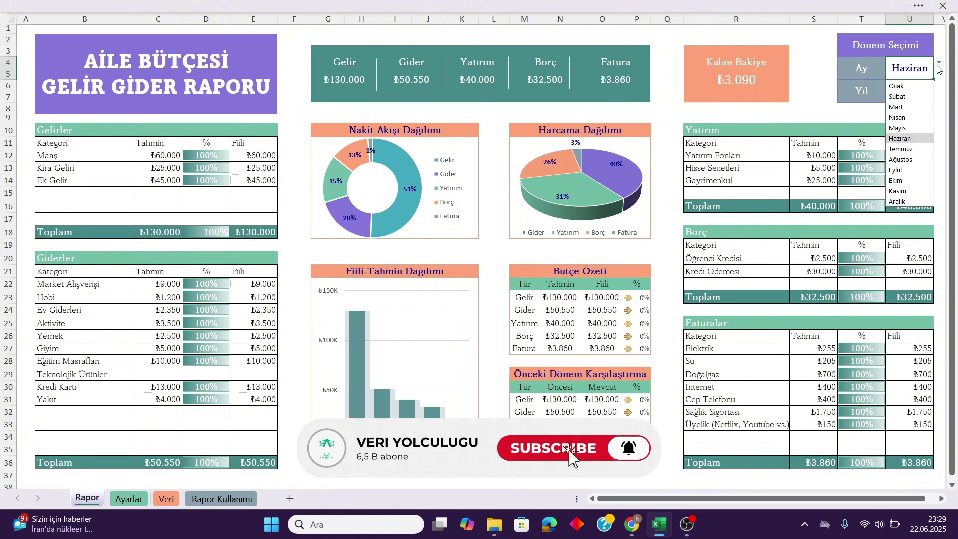
click(899, 128)
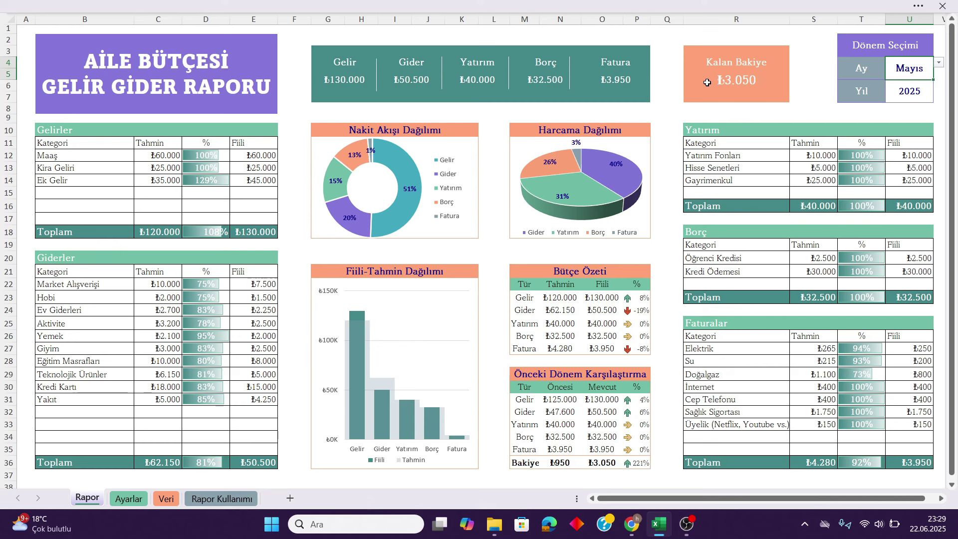
- Examine the Gelir, Yatırım, Borç and Fatura summary amounts and the Kalan Bakiye figure
click(356, 87)
click(478, 79)
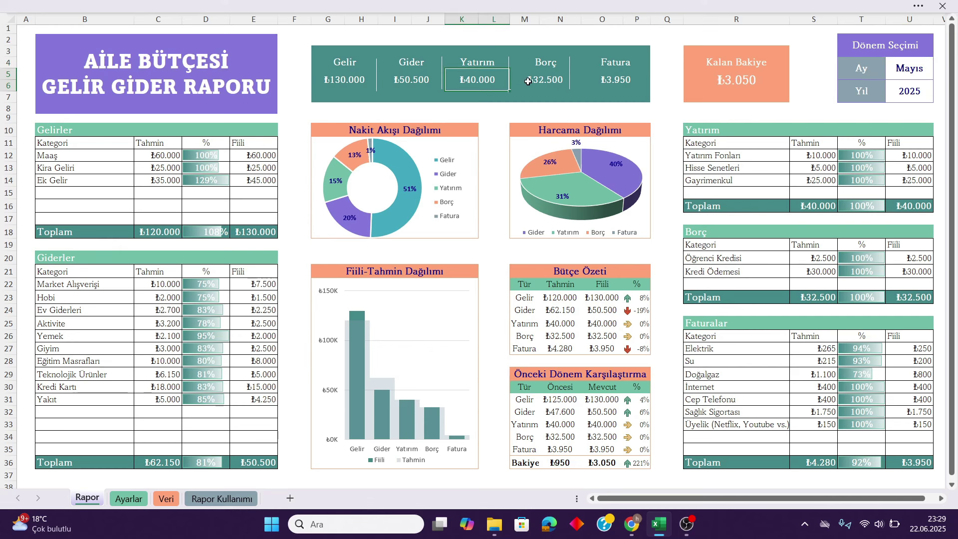
click(542, 83)
click(604, 78)
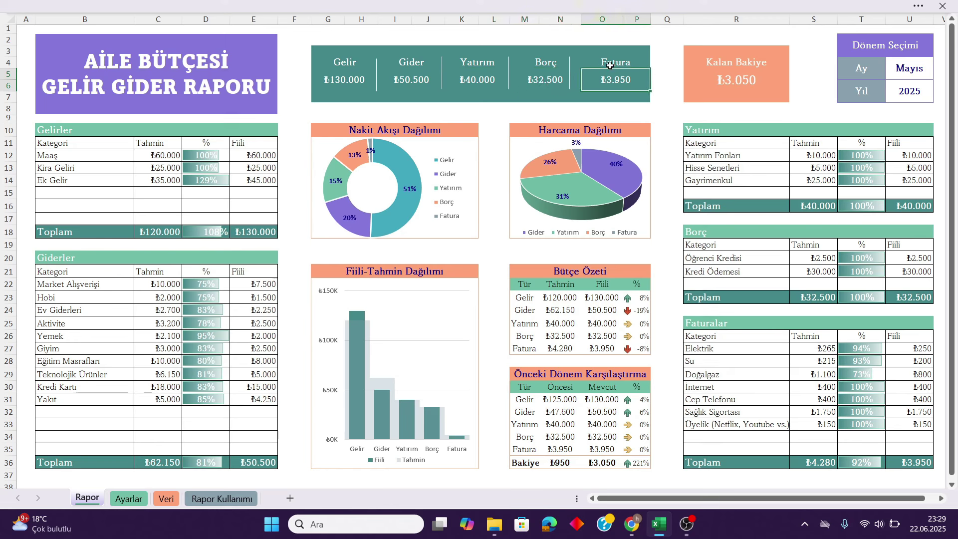
click(739, 81)
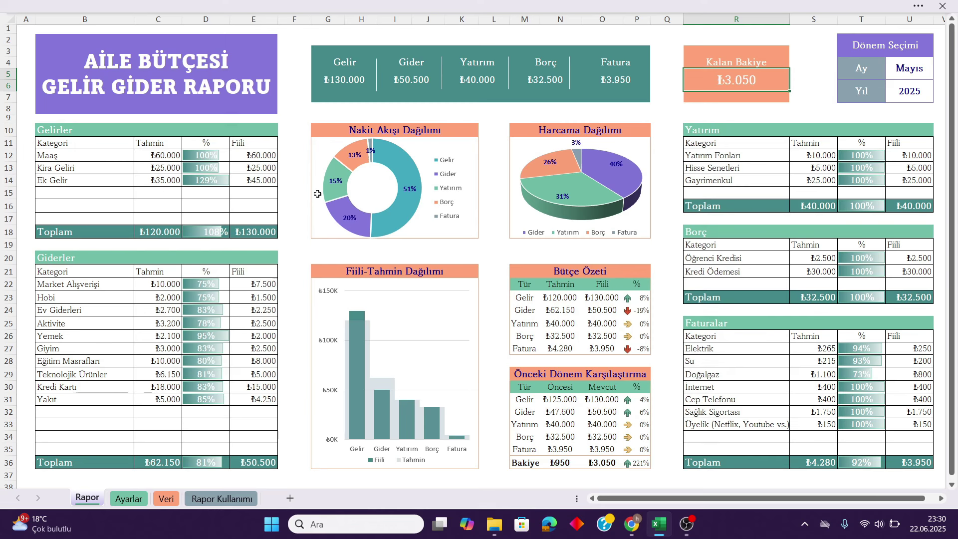
- Set the report month to Nisan
click(120, 158)
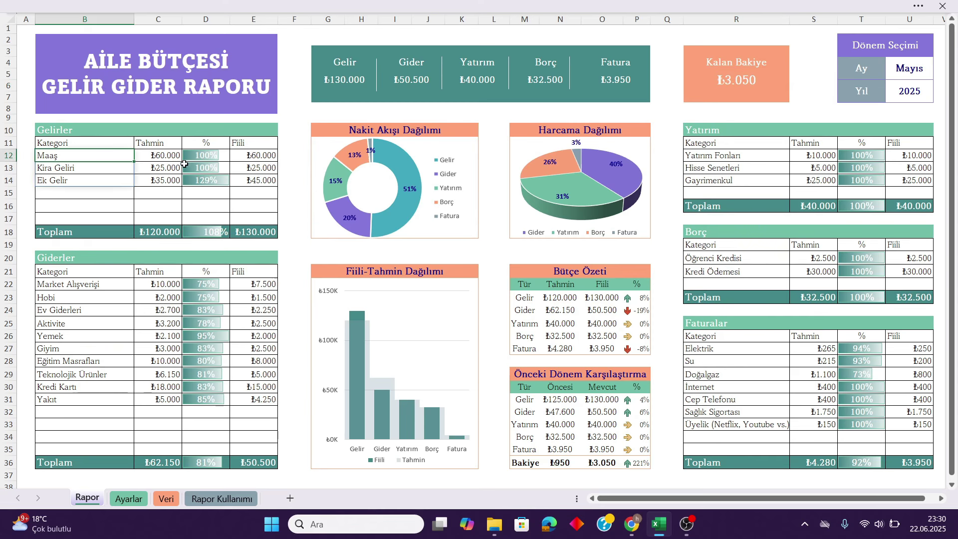
click(906, 70)
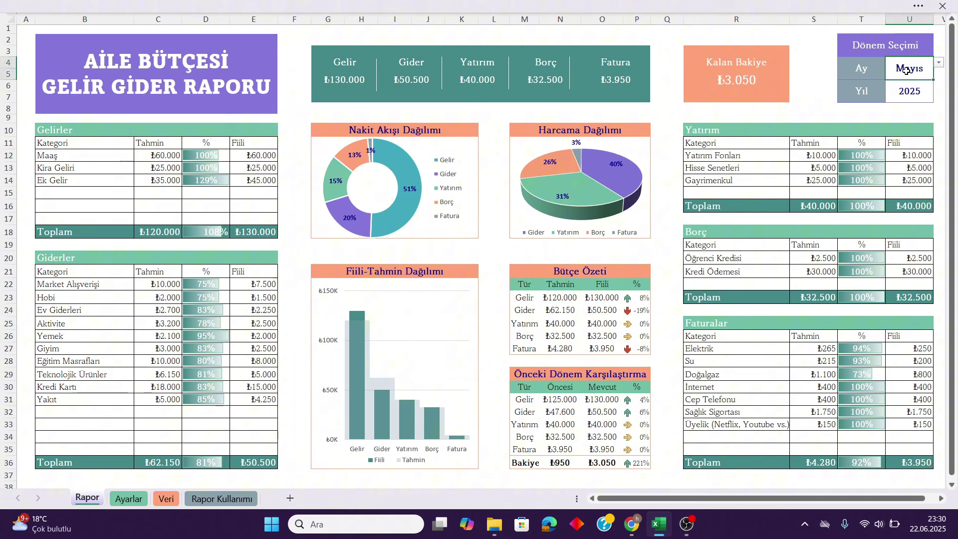
click(940, 62)
click(899, 118)
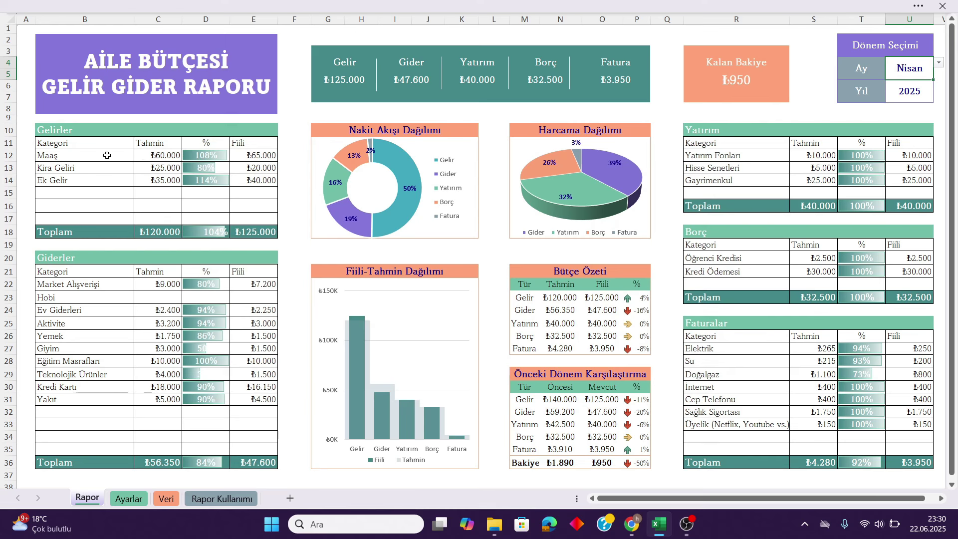
- Examine the Gelirler table's categories, the Maaş row's percentage and actual amount, and the Toplam row's estimate, percentage and actual cells
drag(104, 159, 102, 180)
click(222, 156)
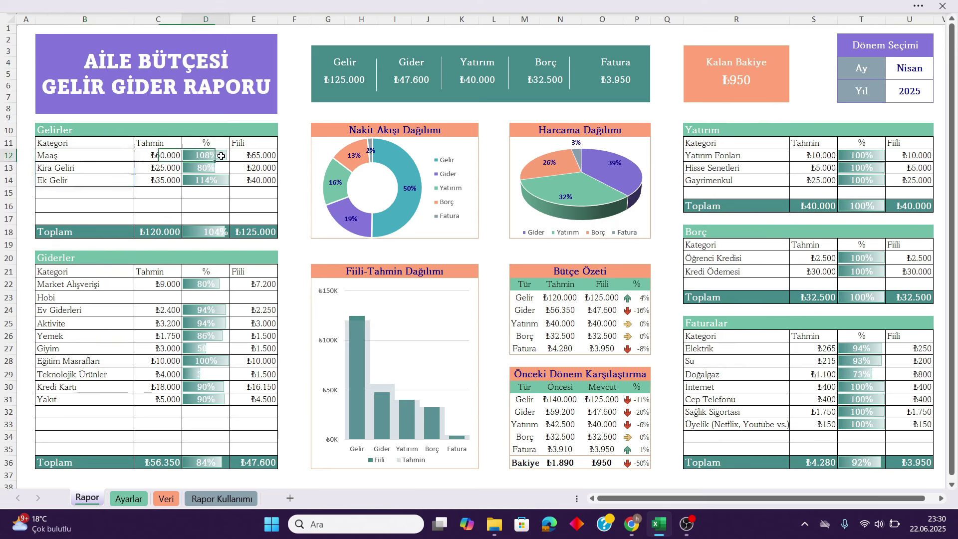
click(264, 156)
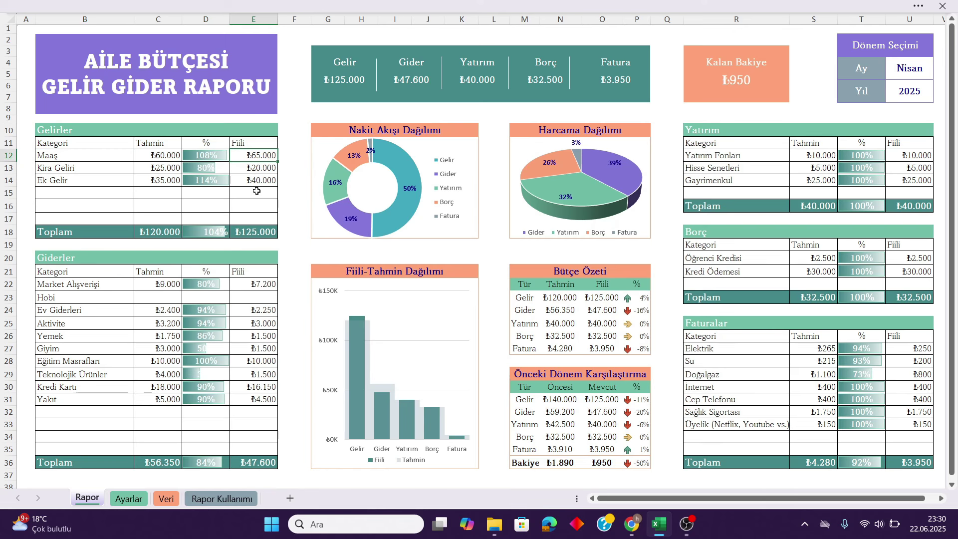
click(192, 159)
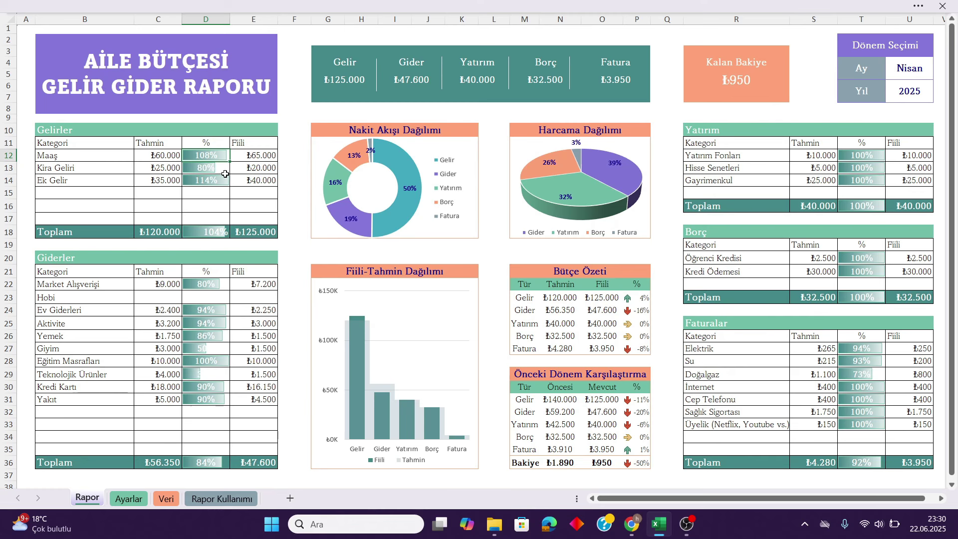
click(264, 230)
click(201, 235)
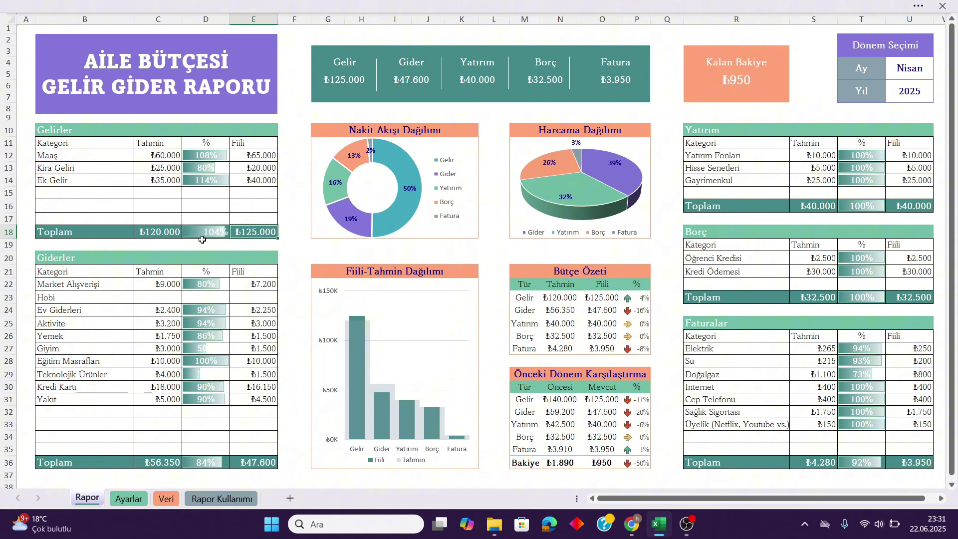
click(159, 234)
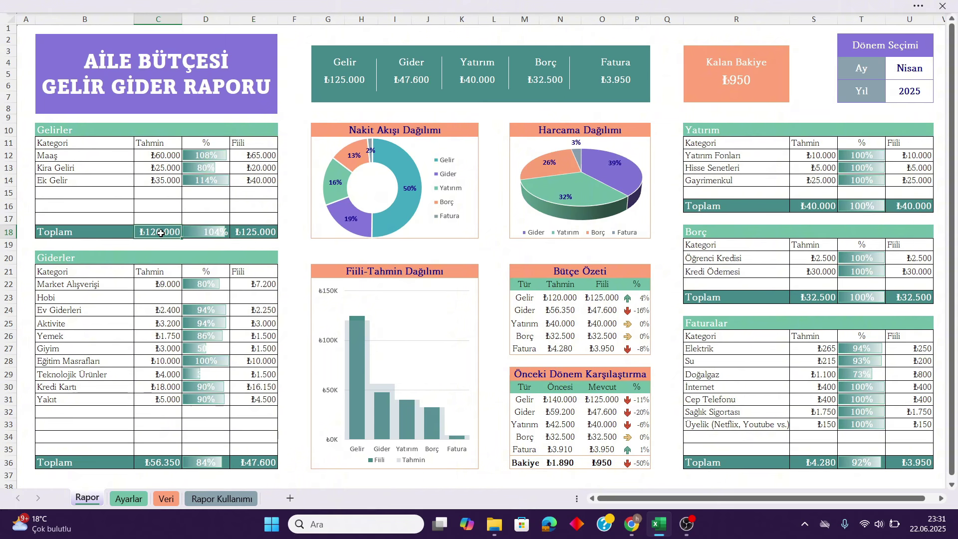
click(268, 235)
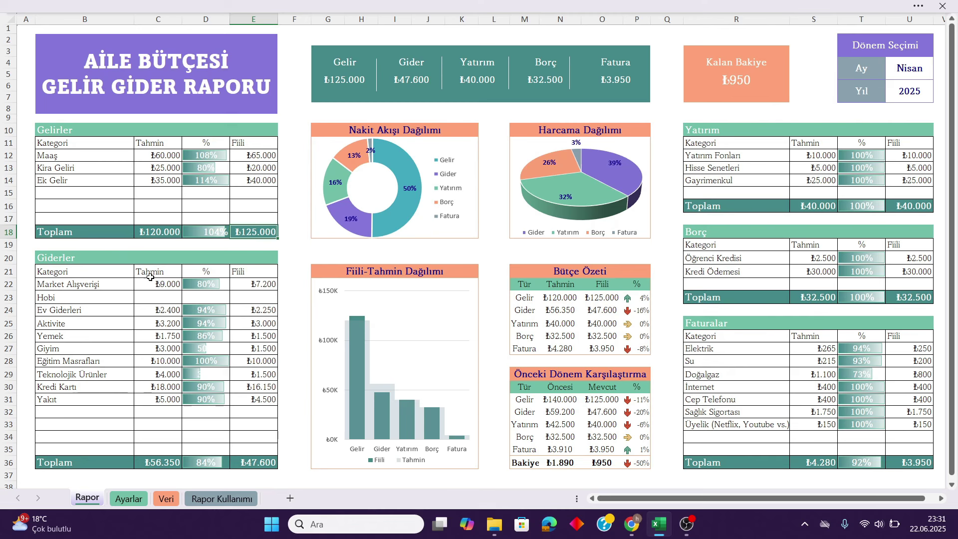
- Examine the categories, estimated amounts and actual amounts in the Giderler table
drag(80, 282, 75, 374)
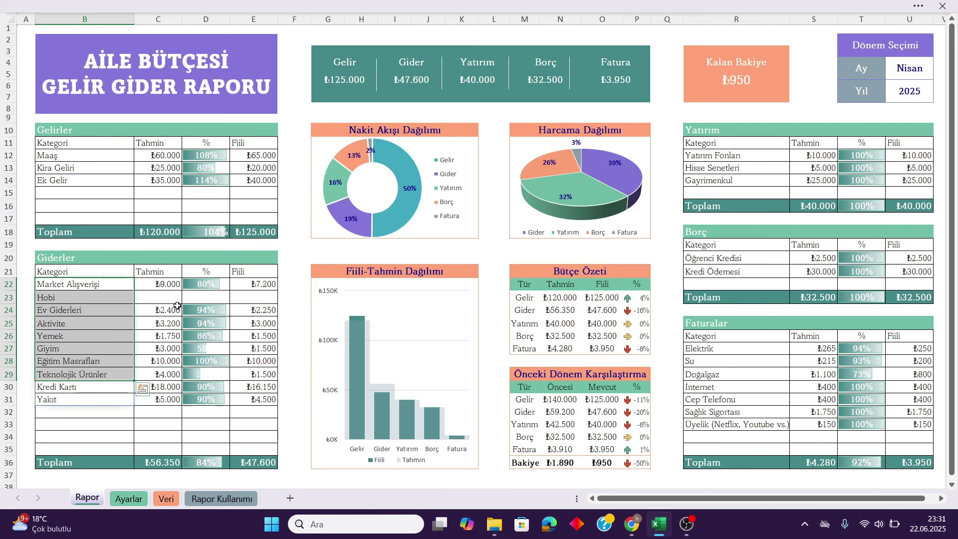
drag(171, 286, 164, 364)
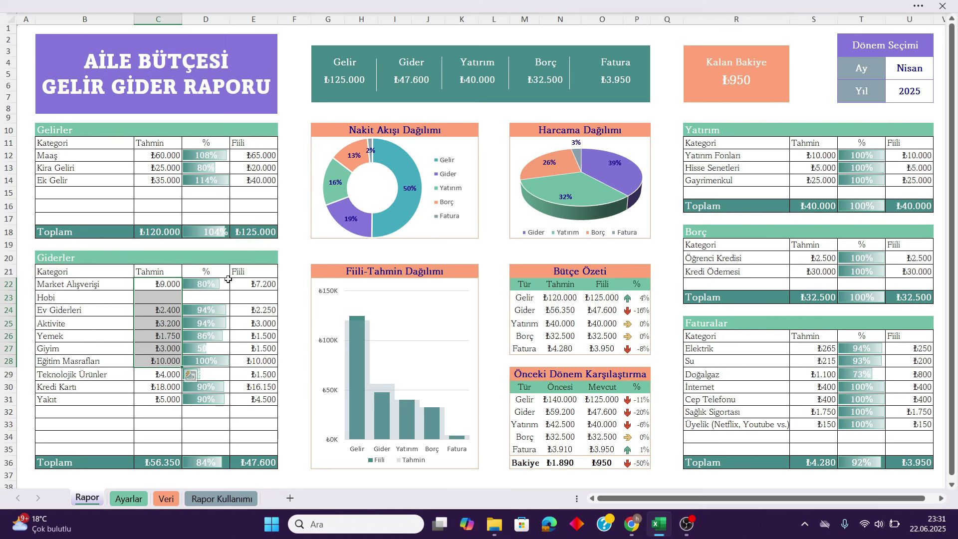
drag(257, 284, 259, 364)
click(261, 336)
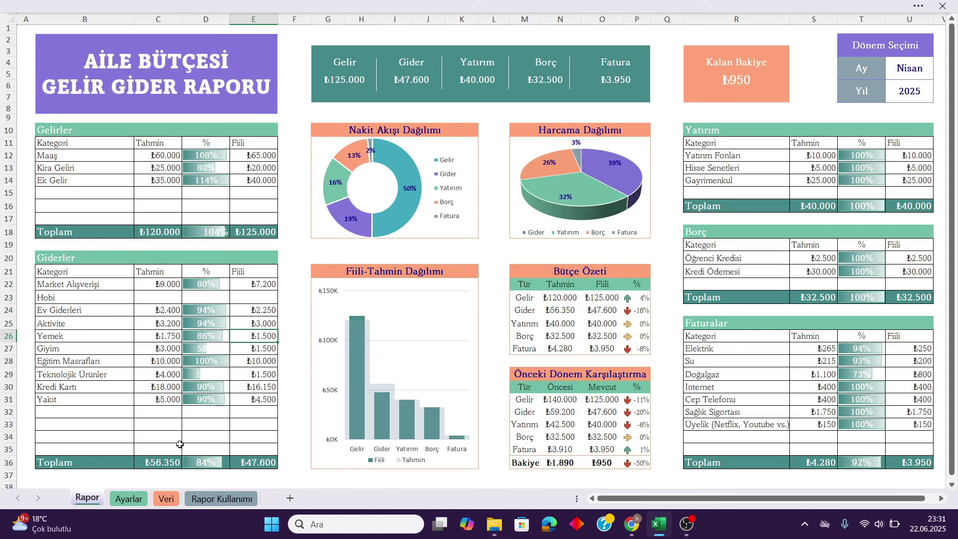
- Examine the Giderler table's total estimate and actual amounts and the category names in the Yatırım table
click(162, 460)
click(244, 462)
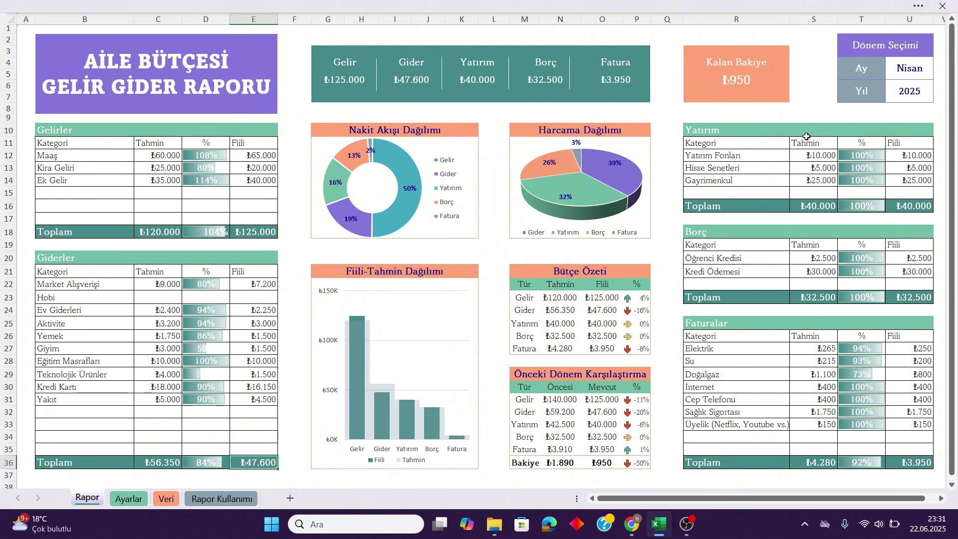
click(754, 176)
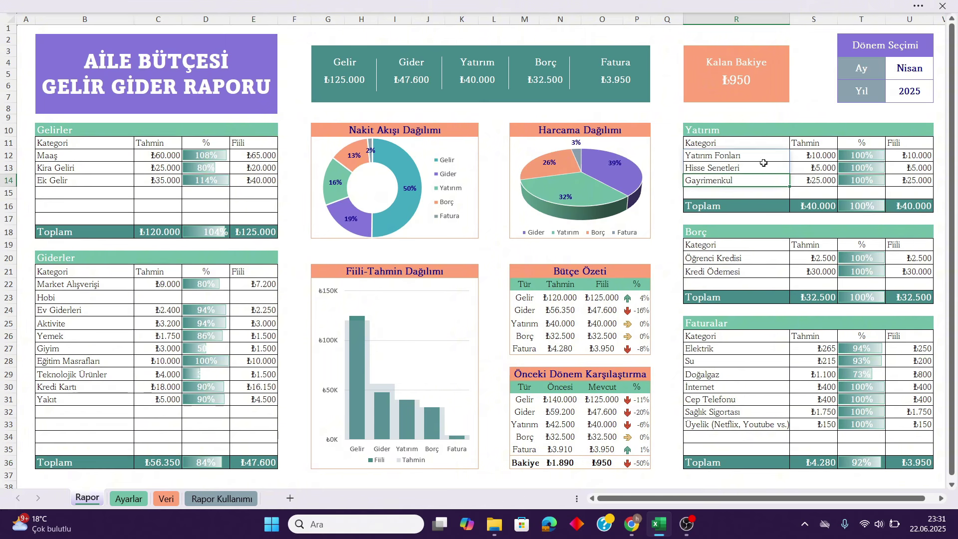
click(763, 158)
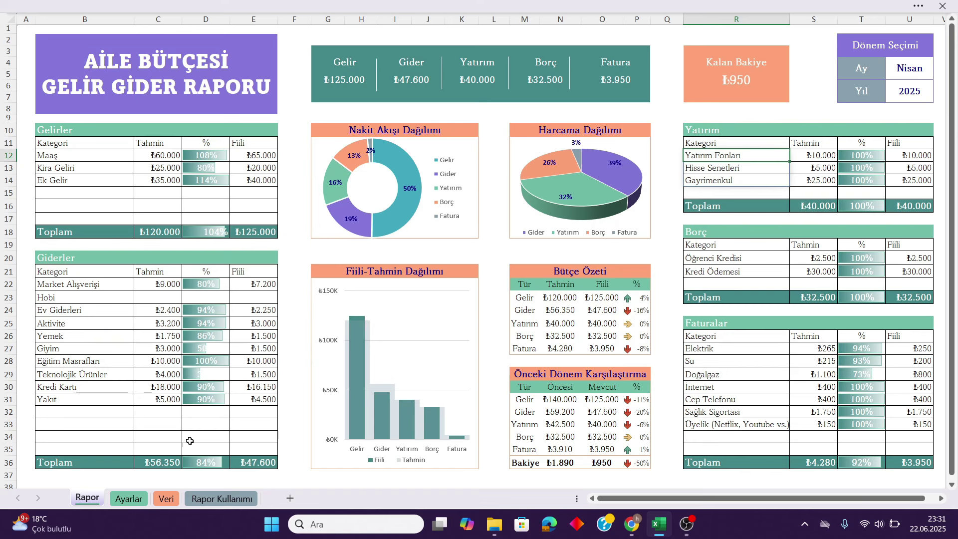
- Examine the Tür list and the Kategori list, including its first empty row, on the Ayarlar sheet
click(129, 499)
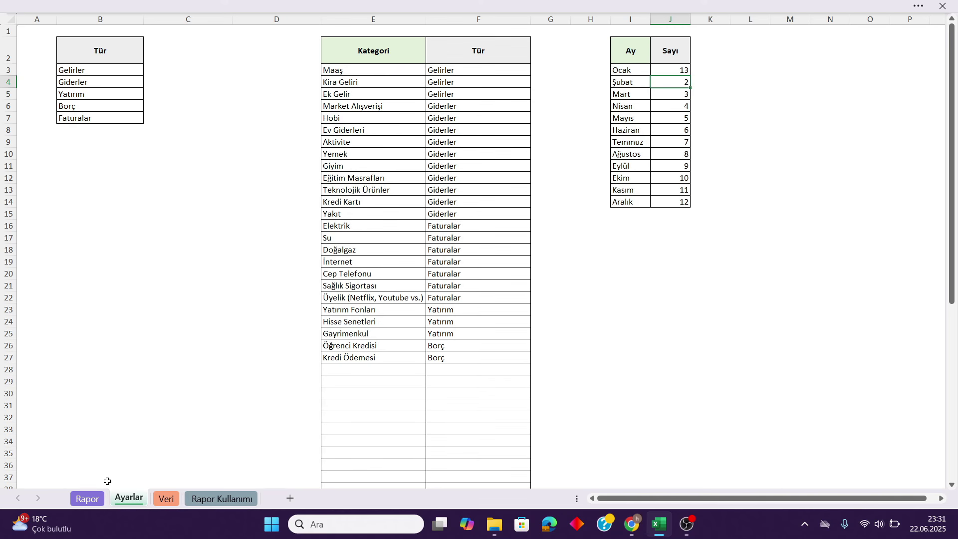
click(100, 74)
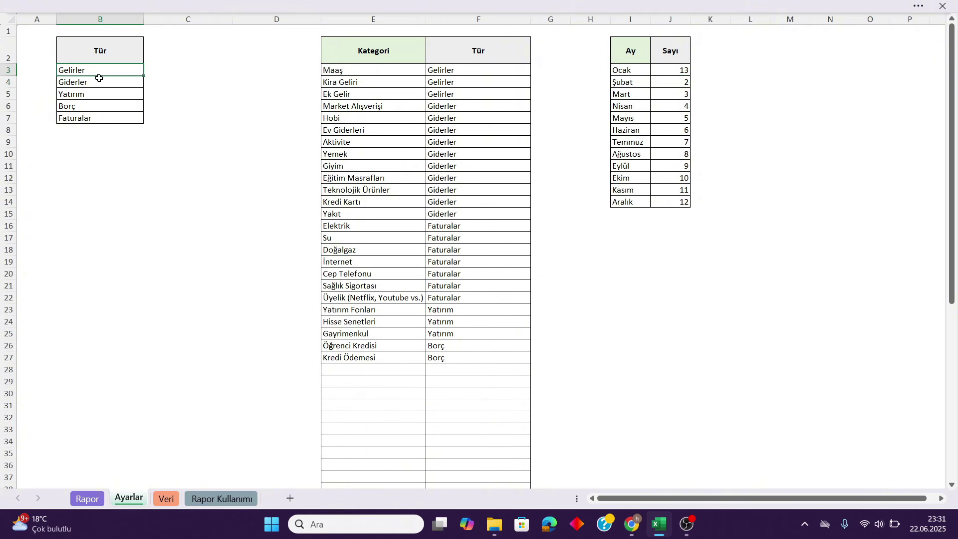
click(100, 84)
click(102, 95)
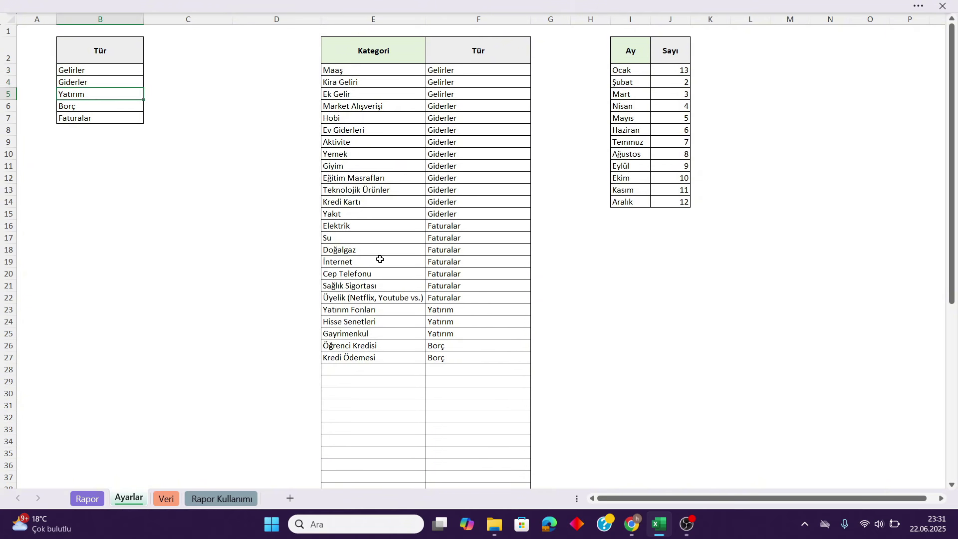
click(382, 371)
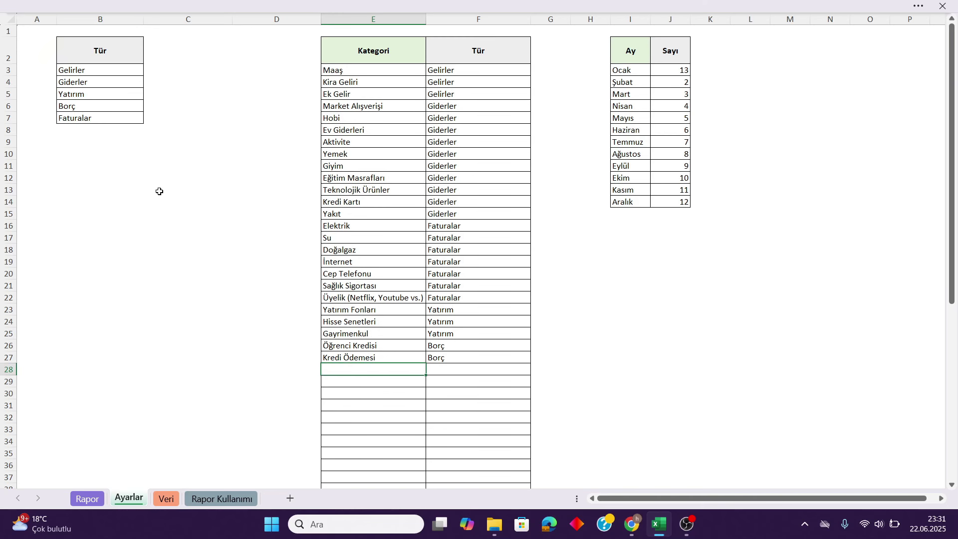
- Try renaming the Yatırım type to Tasarruf, checking the type choices for Kredi Ödemesi, and undo the rename
click(88, 94)
text(Tasarruf)
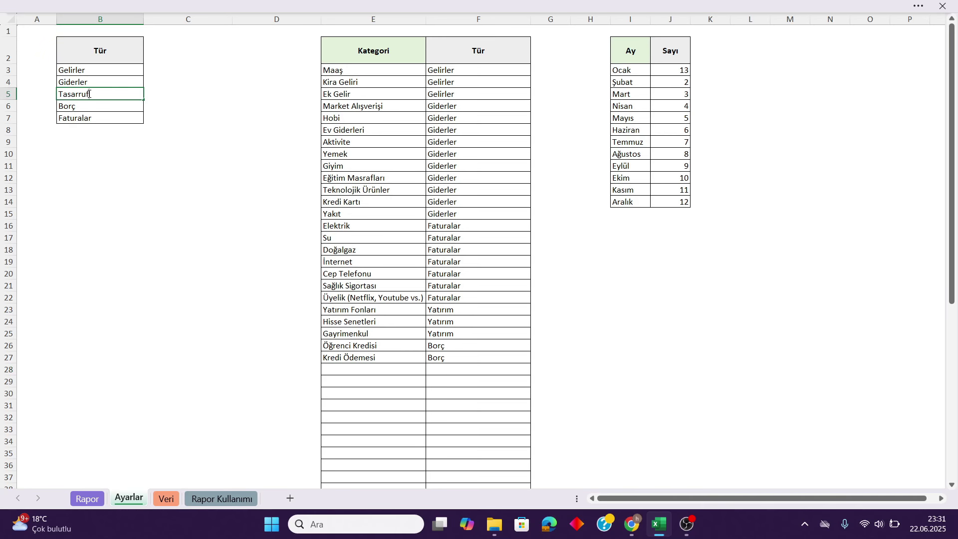
key(Return)
click(519, 357)
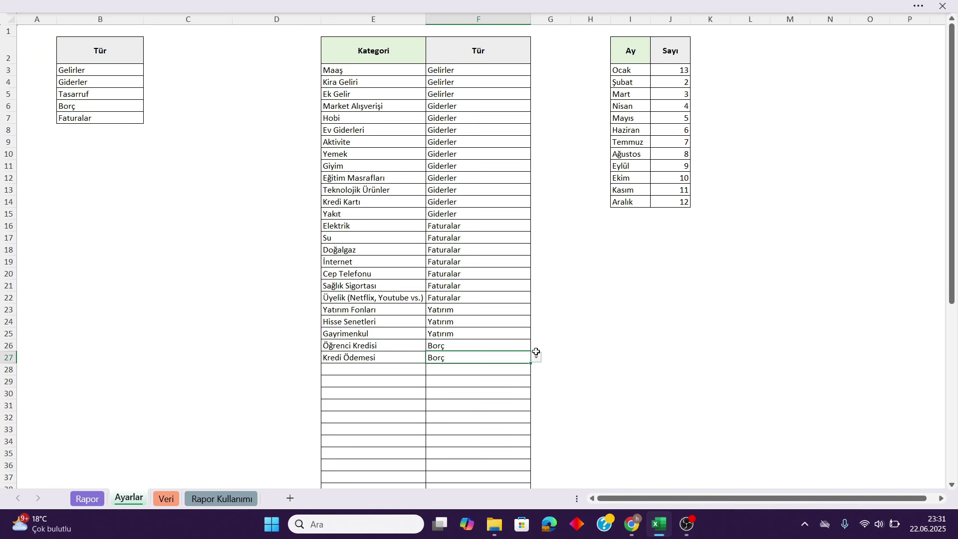
click(537, 358)
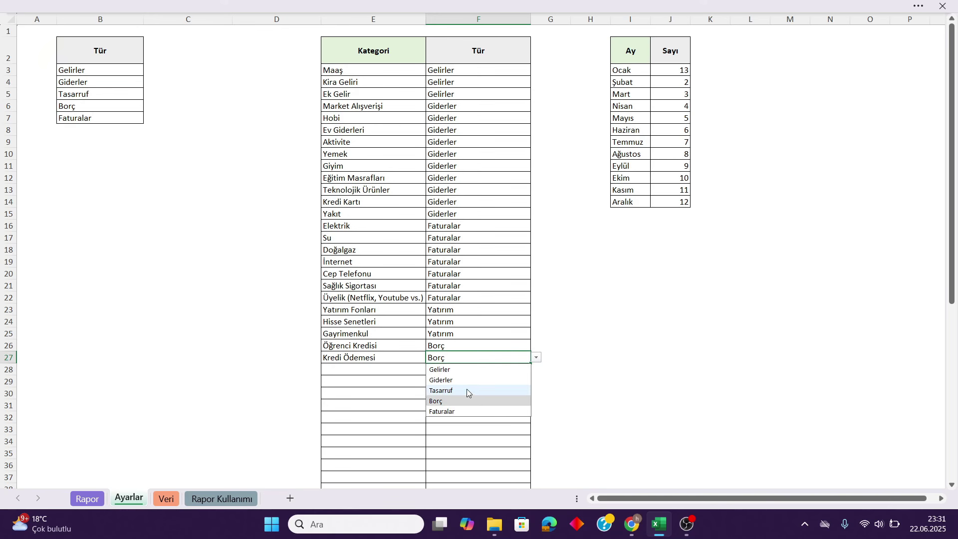
click(466, 312)
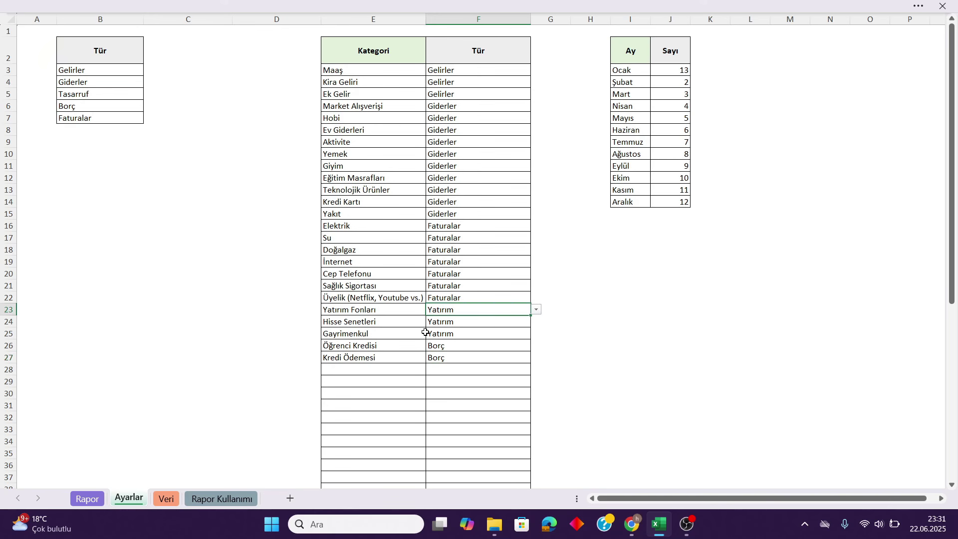
key(ctrl+z)
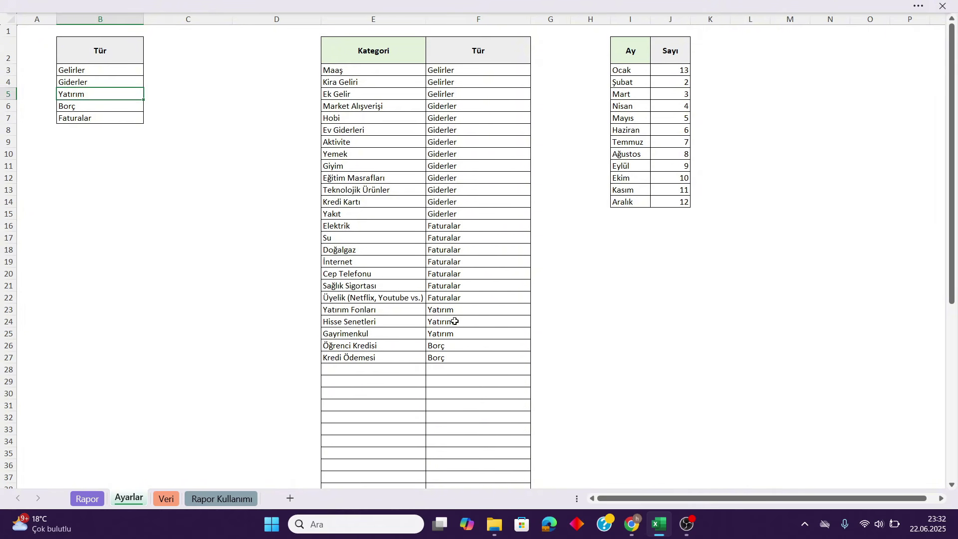
- Clear the Kredi Ödemesi entry in the category list and undo the deletion
click(403, 276)
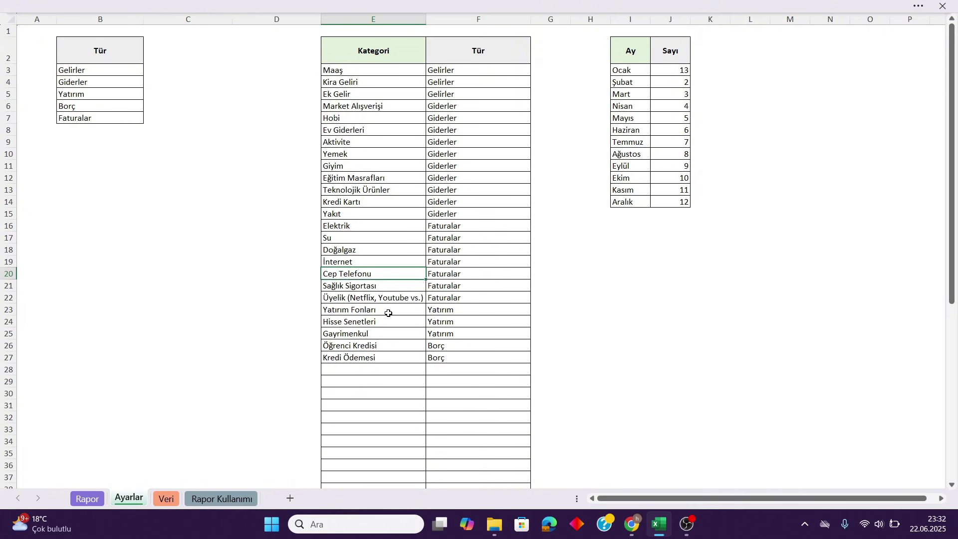
click(403, 370)
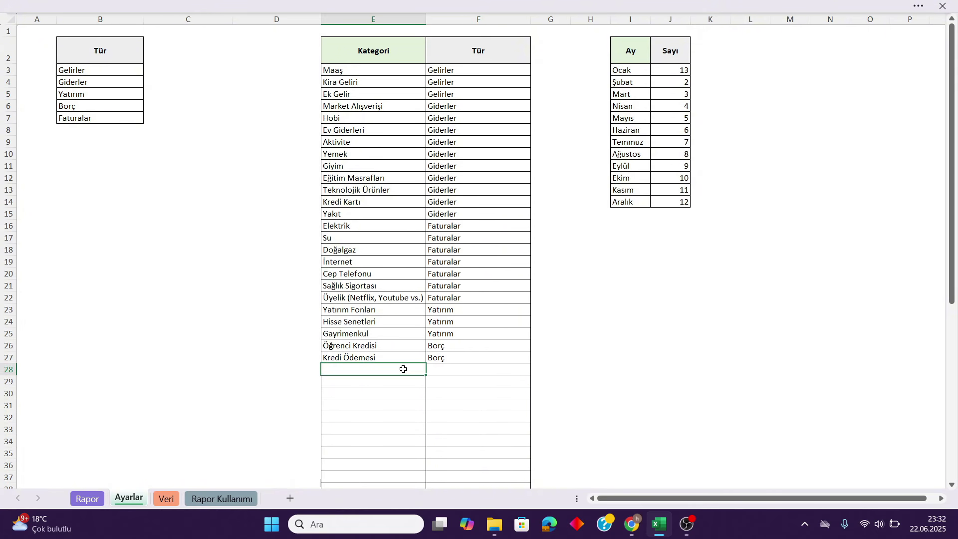
click(381, 355)
key(Delete)
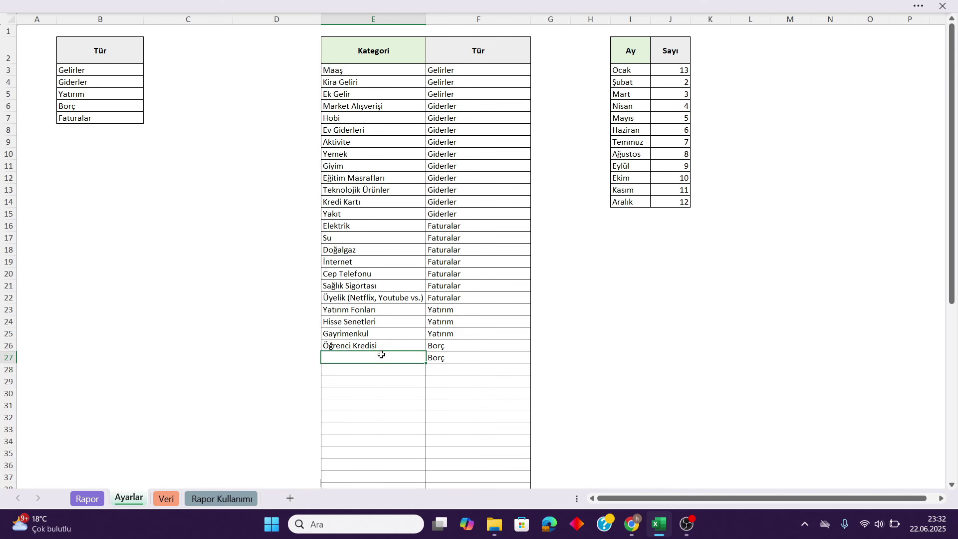
key(ctrl+z)
- Add the category Araba Kasko in the first empty row of the category list and assign it the type Borç
click(366, 370)
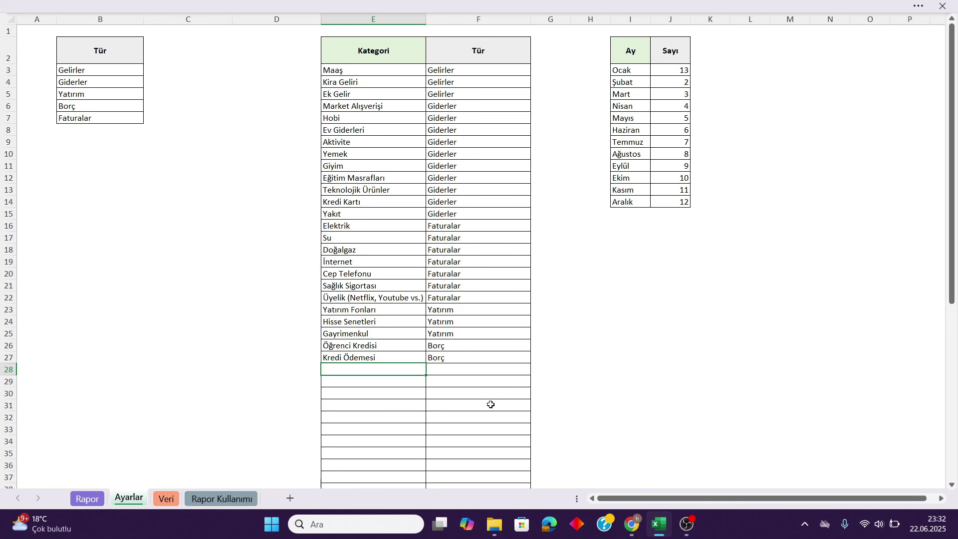
text(Araba Kasko)
key(Return)
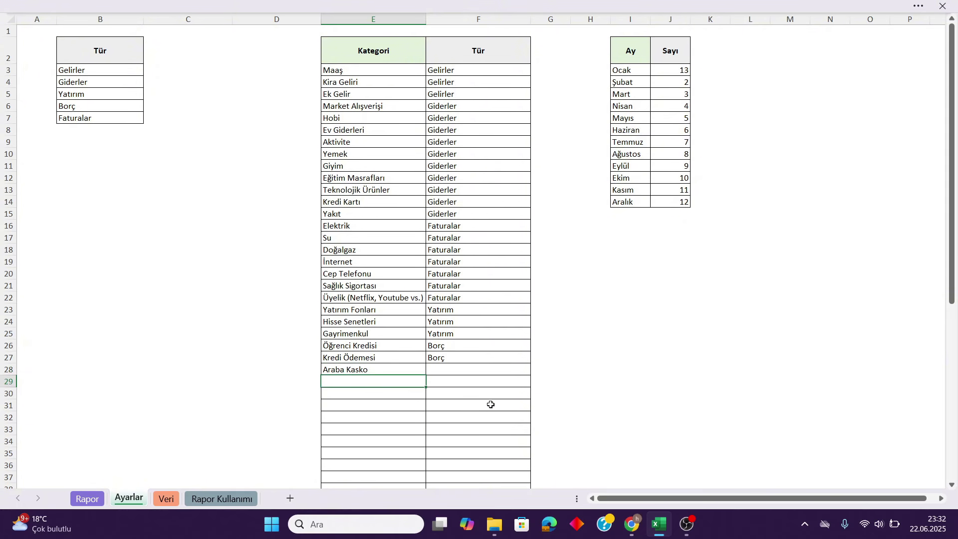
click(503, 369)
click(537, 370)
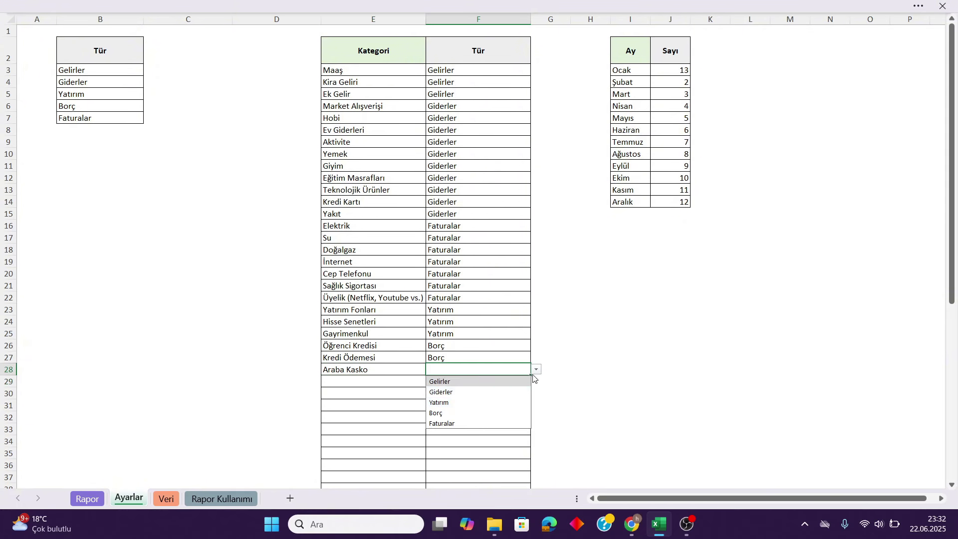
click(452, 415)
key(Return)
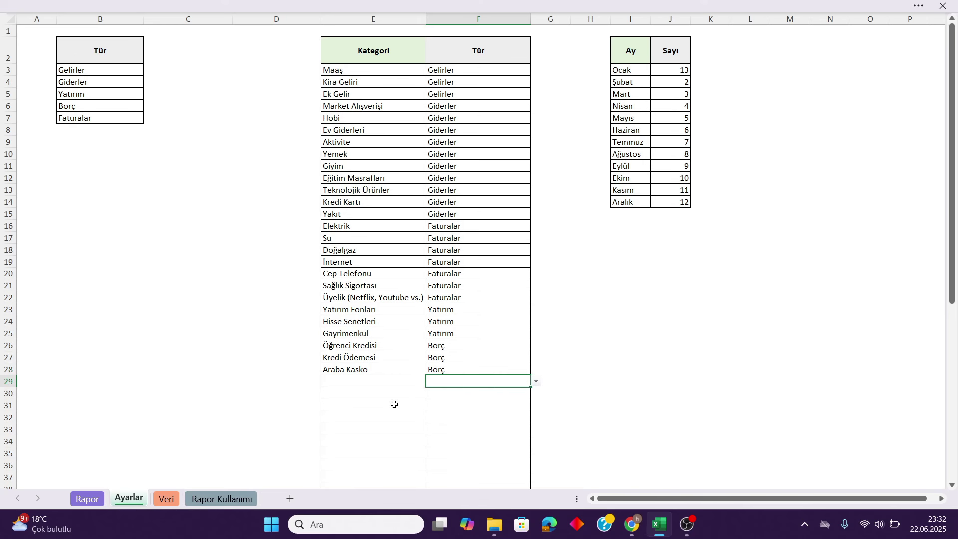
- Start a new record in row 200 of the Veri sheet with the date 30.06.2025 and the category Araba Kasko
click(166, 498)
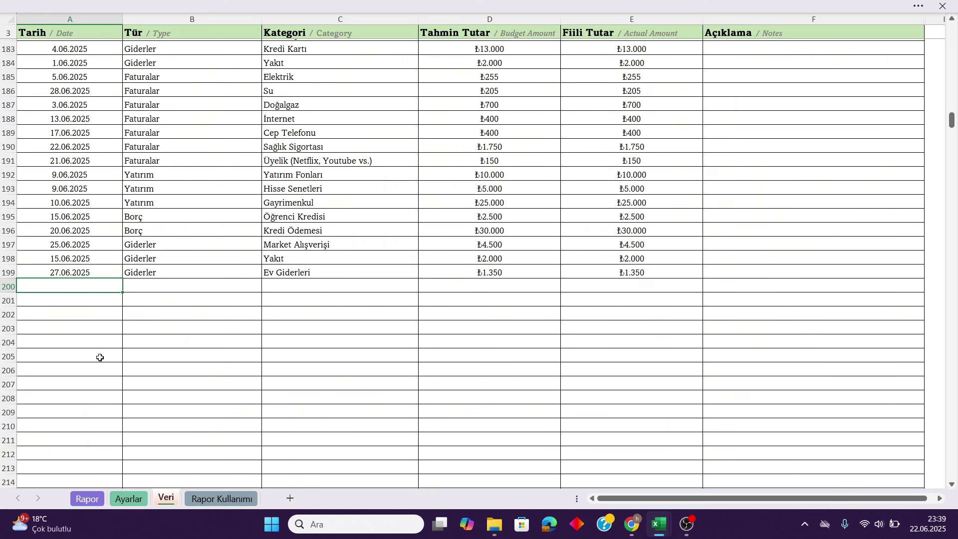
text(30.06.2025)
key(Tab)
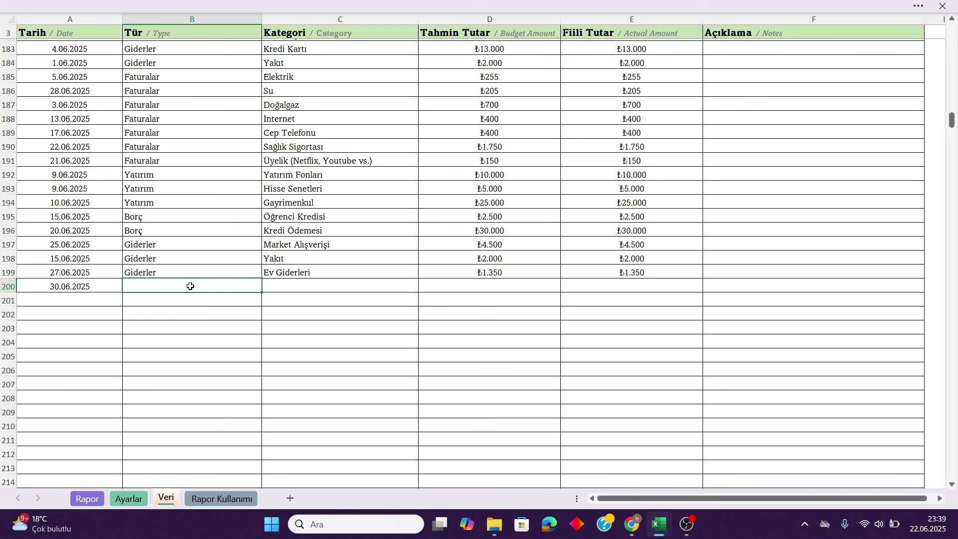
click(290, 284)
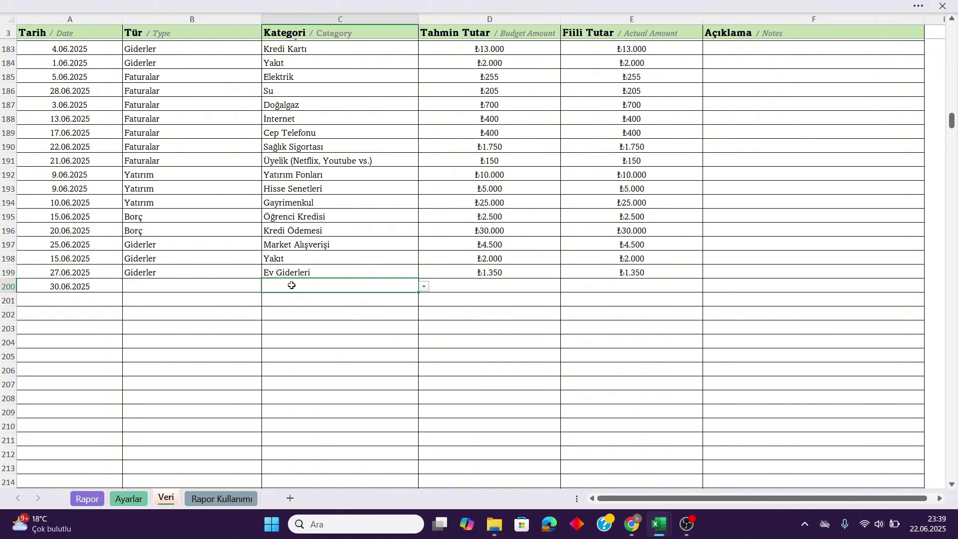
text(ar)
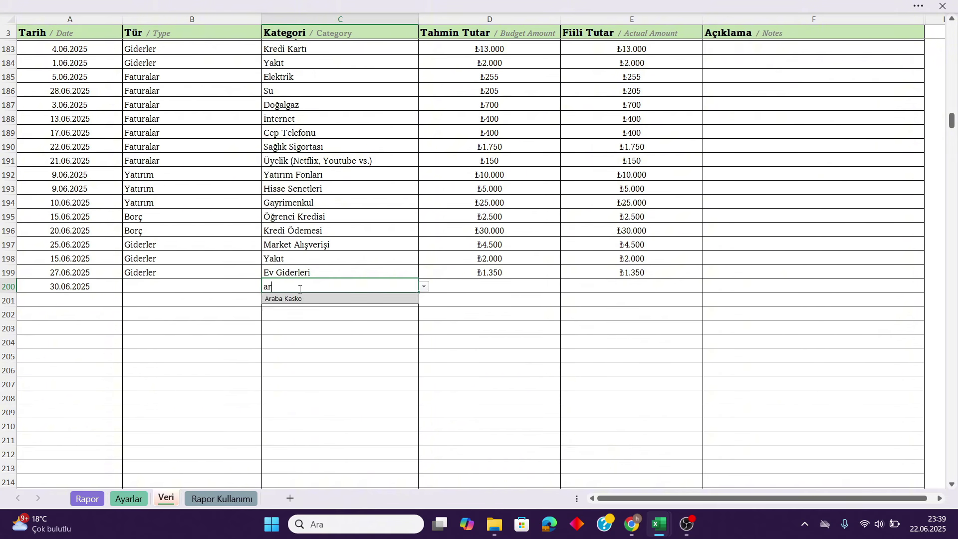
click(293, 299)
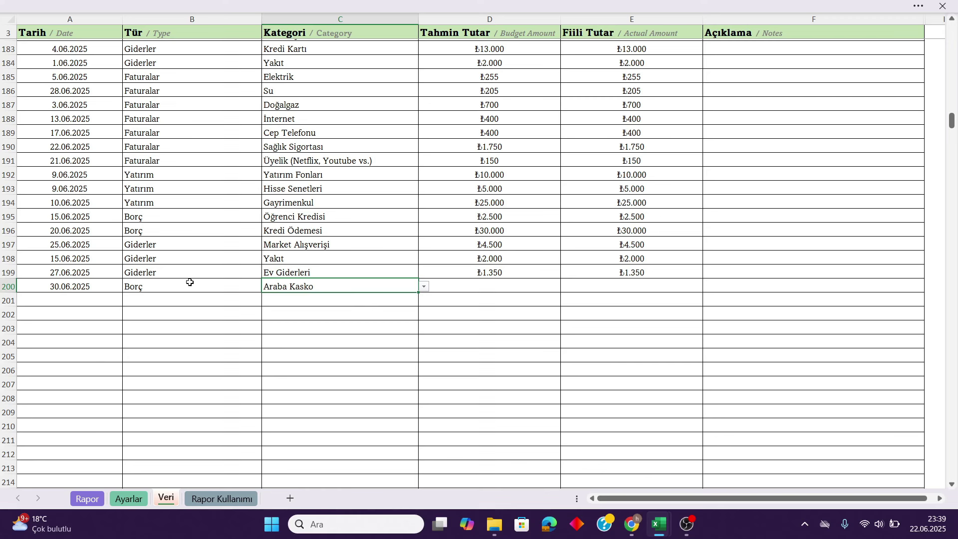
- Enter 10.000 as both the estimated and the actual amount of the Araba Kasko record
click(516, 286)
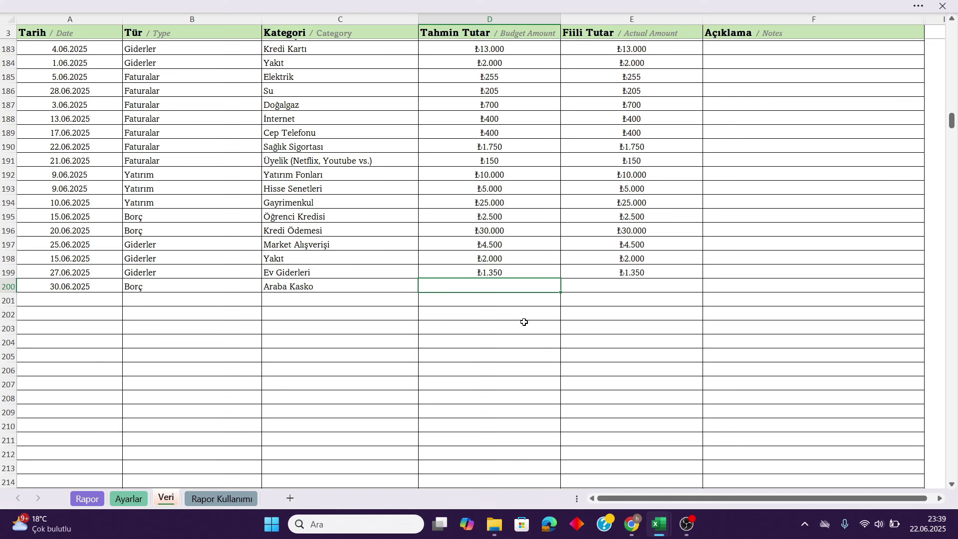
text(100000)
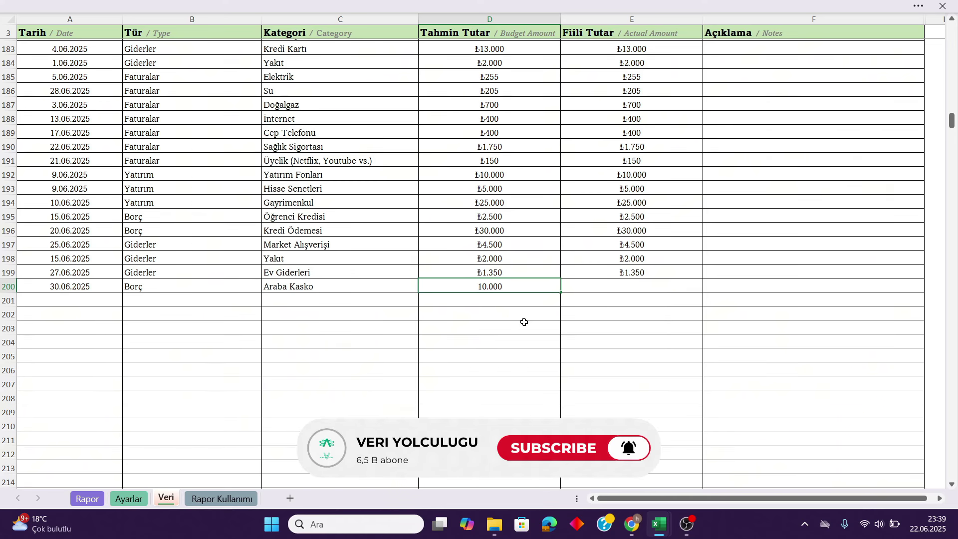
key(Tab)
text(10.000)
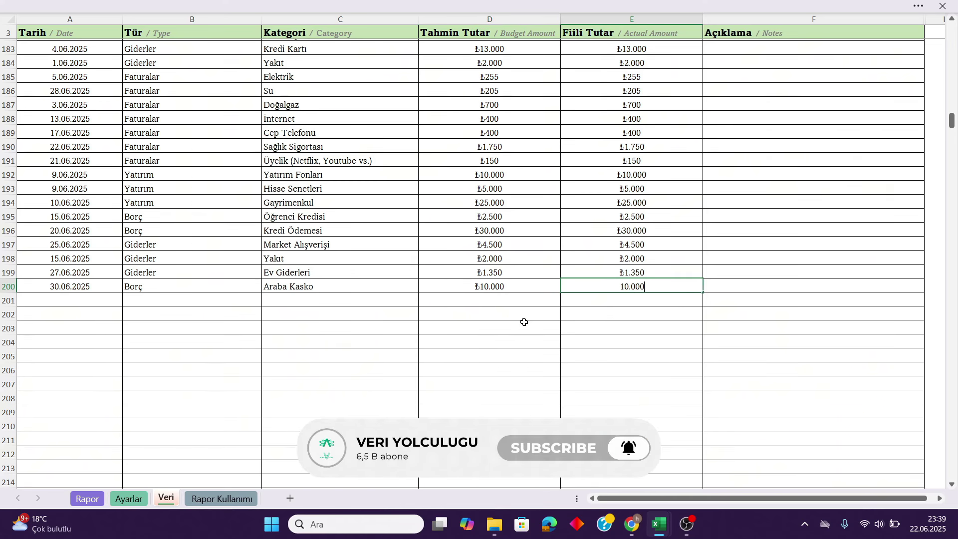
key(Return)
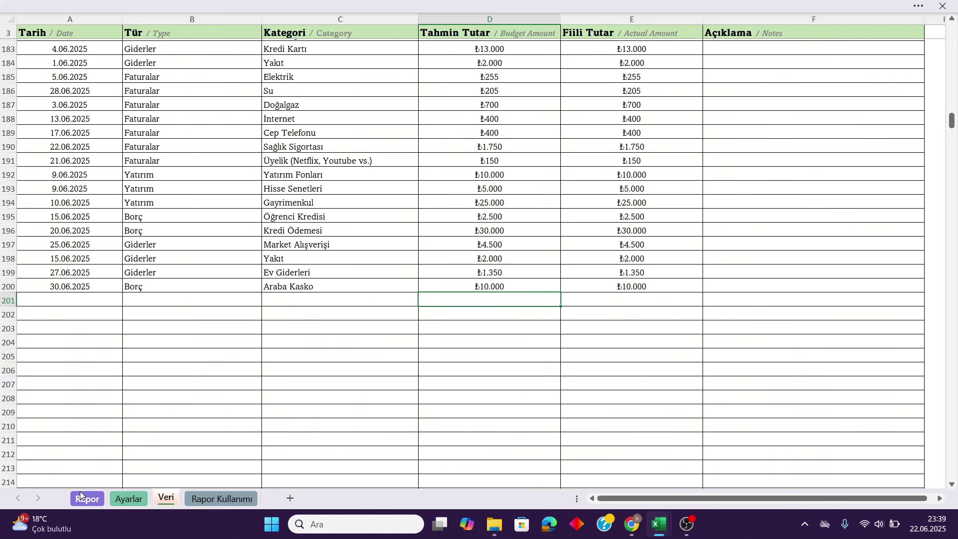
click(617, 284)
click(519, 287)
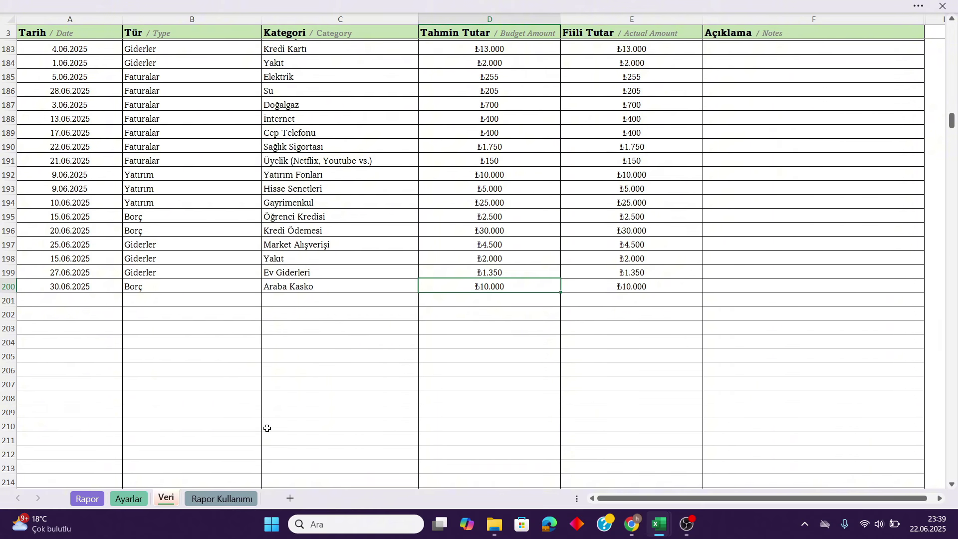
- Return to the Rapor sheet and set the report month to Haziran
click(82, 500)
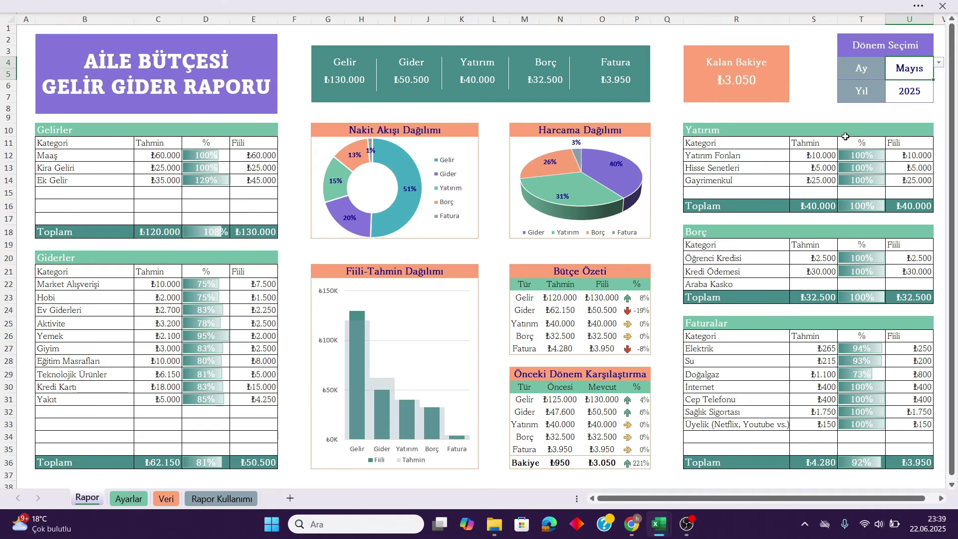
click(940, 63)
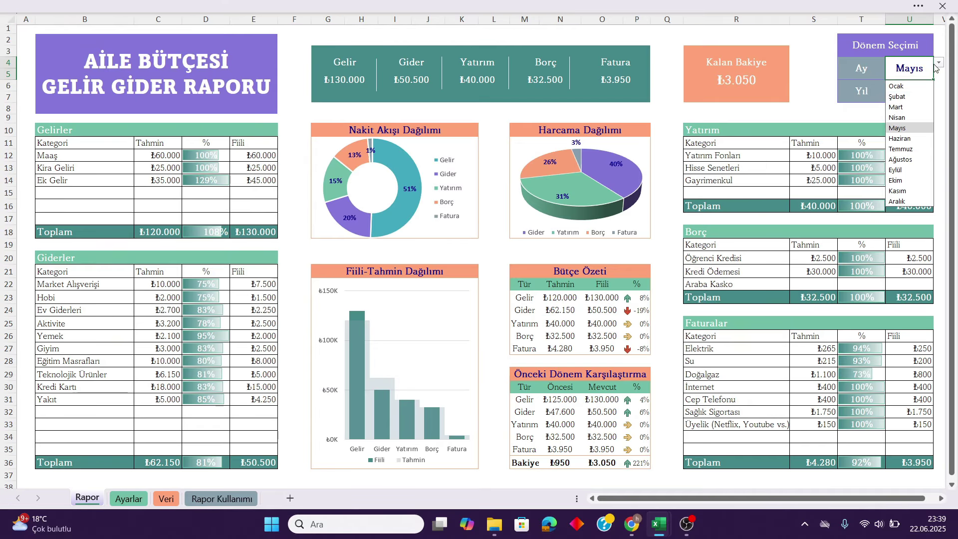
click(897, 138)
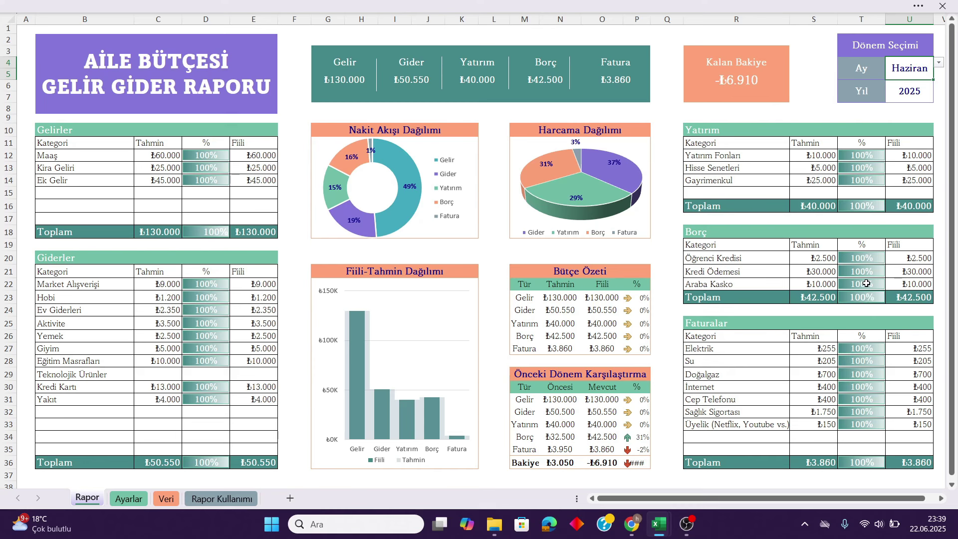
- Examine the Araba Kasko row's amounts and the Toplam row in the Borç table
drag(763, 280, 897, 282)
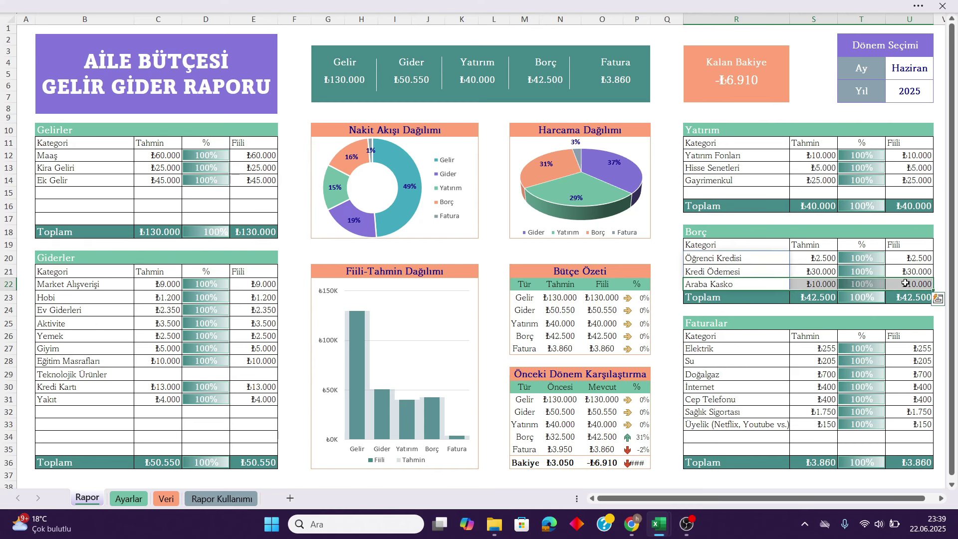
click(905, 281)
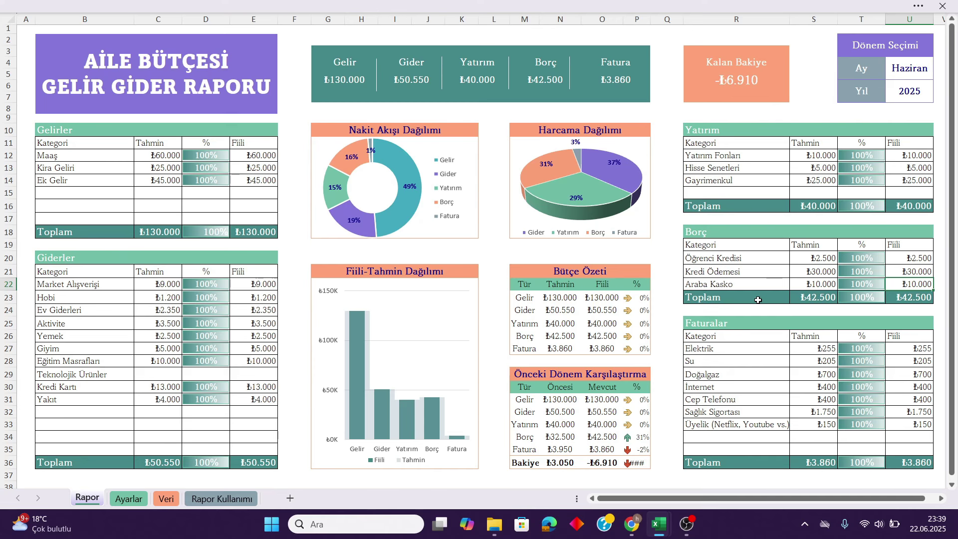
click(759, 300)
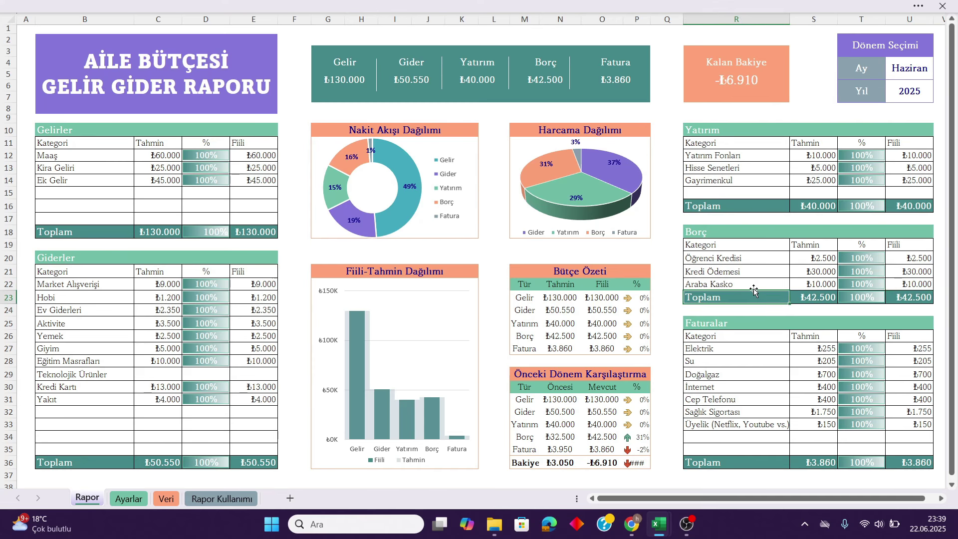
- Select the first category in the Borç table, turn on the formula bar and keep the ribbon displayed
drag(753, 284, 729, 255)
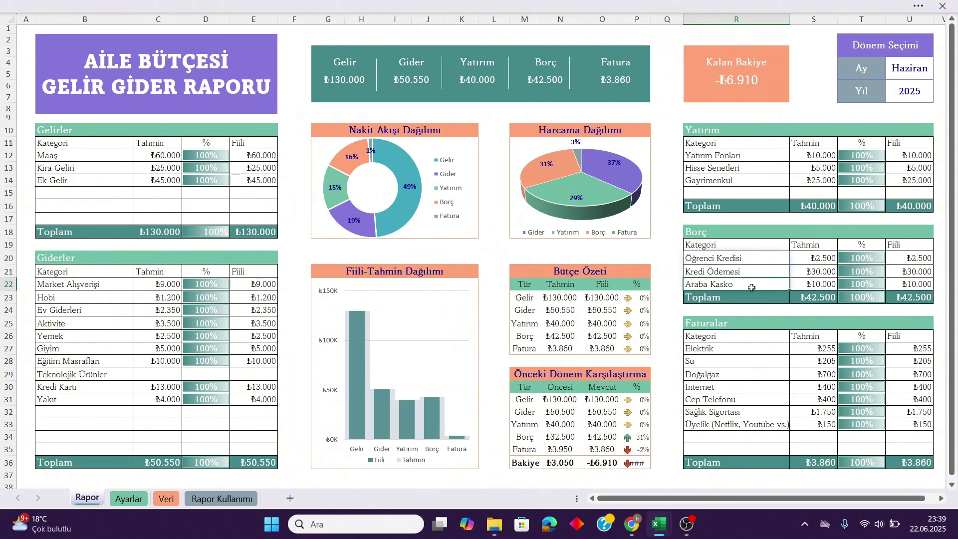
click(733, 257)
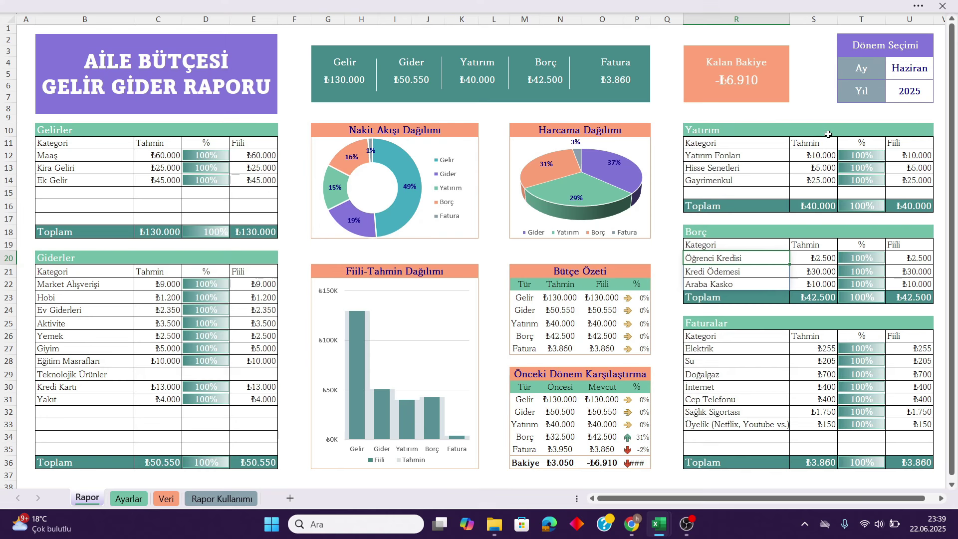
click(360, 7)
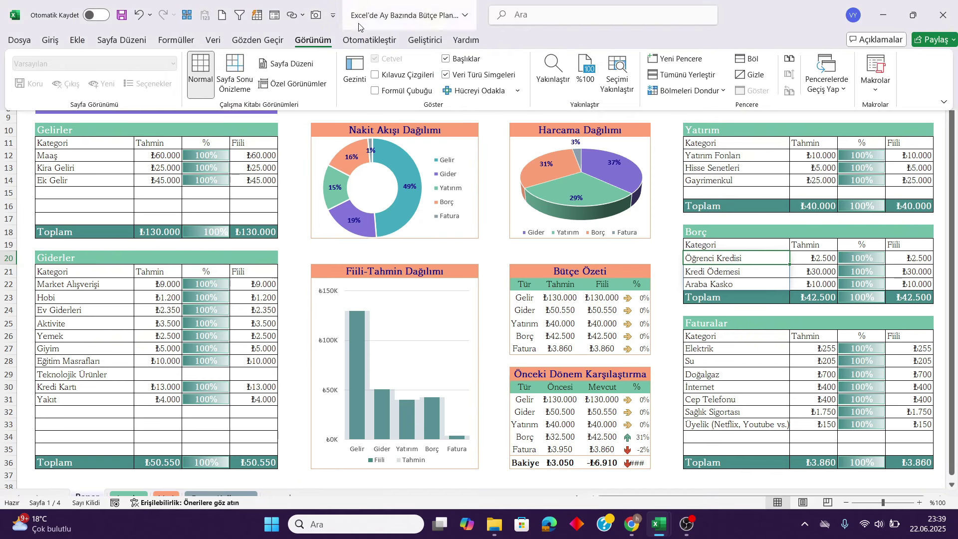
click(376, 91)
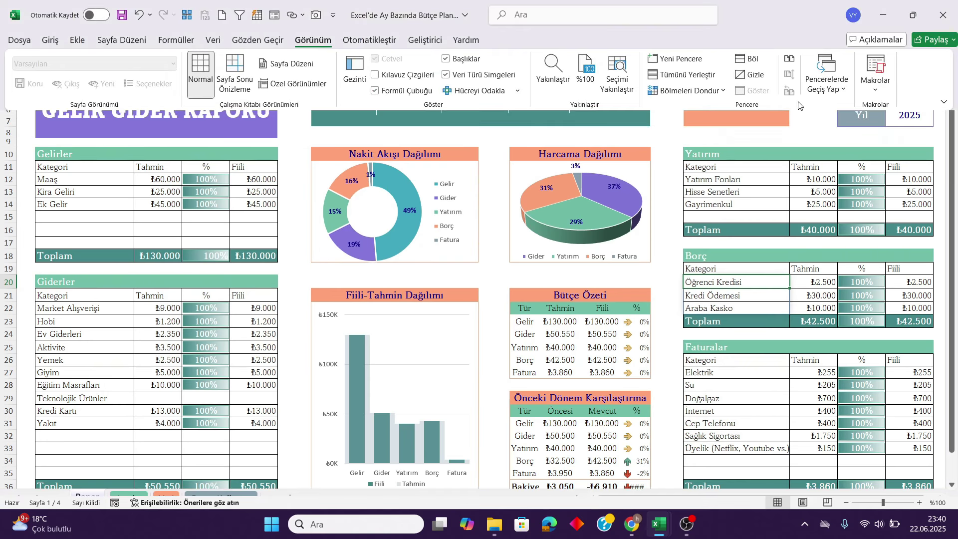
click(943, 101)
click(852, 173)
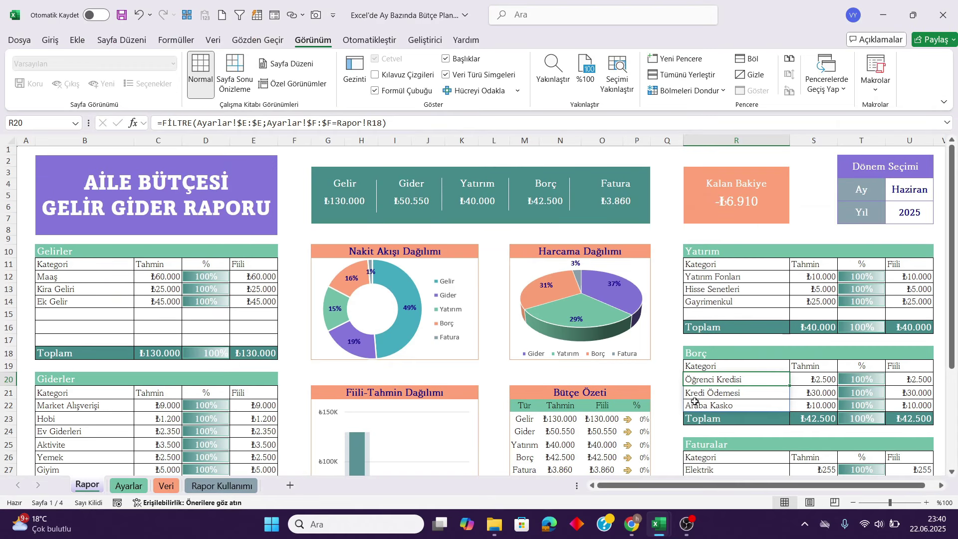
- Inspect the FİLTRE formulas in the first category cells of the Yatırım and Gelirler tables without changing them
click(710, 277)
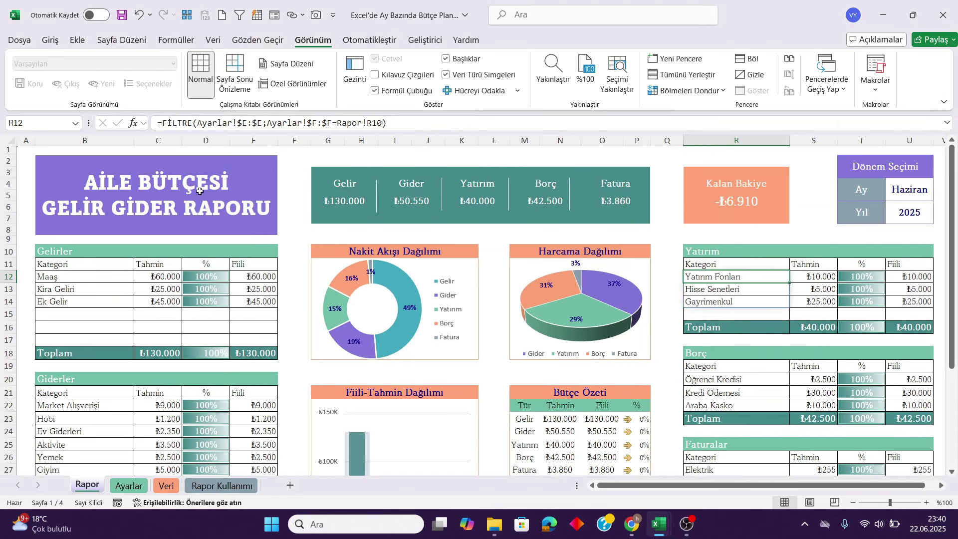
click(190, 126)
key(Escape)
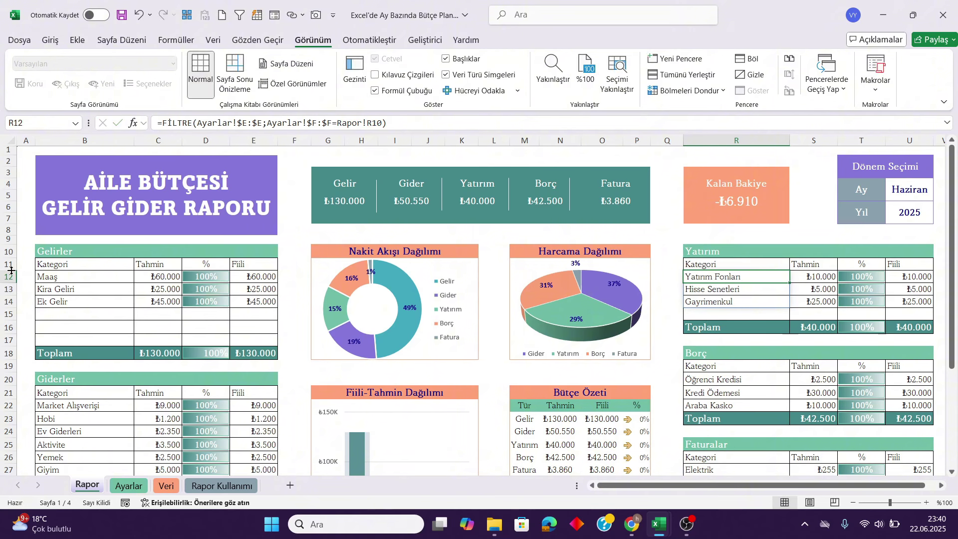
click(70, 278)
double_click(70, 278)
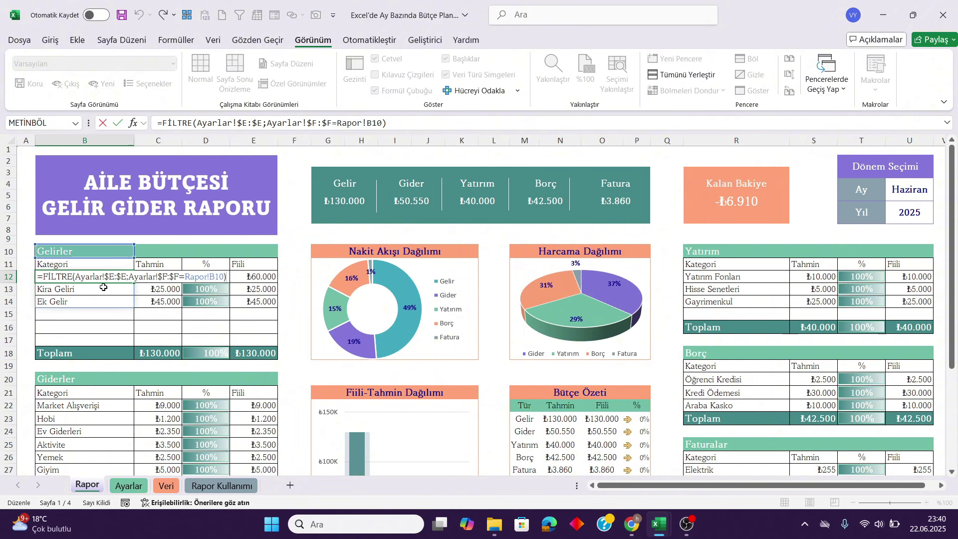
key(Escape)
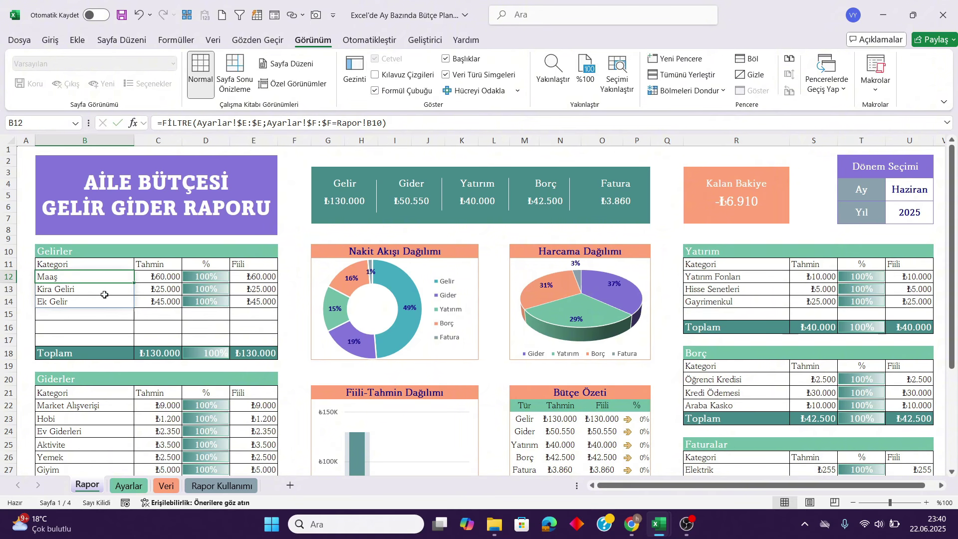
- Compare the spilled and empty category cells in the Gelirler table with the FİLTRE formula cell of the Borç table
click(722, 312)
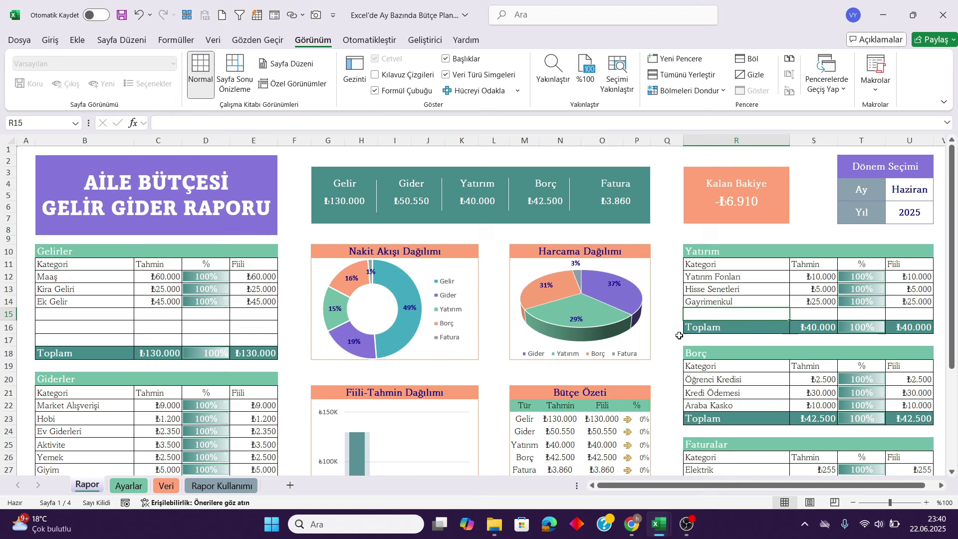
click(50, 313)
click(58, 301)
click(67, 288)
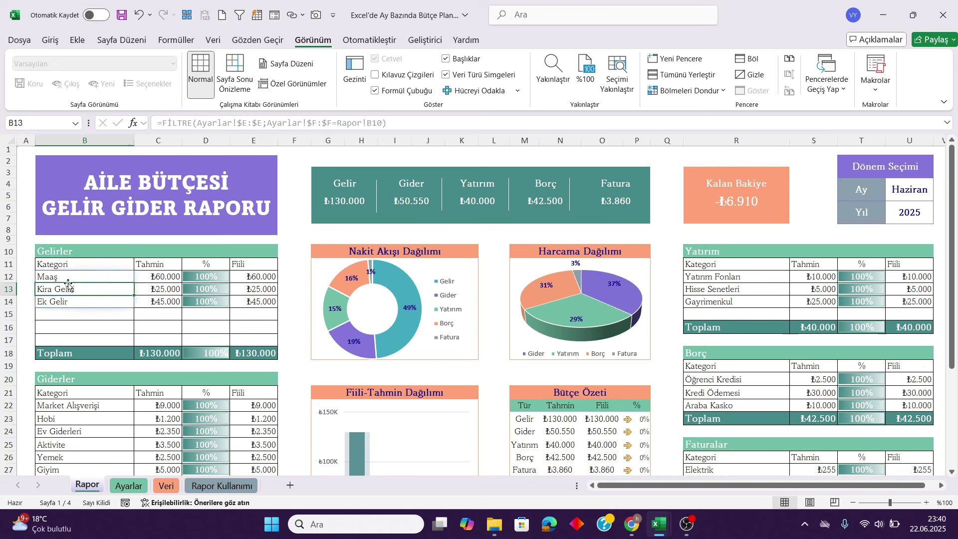
click(68, 278)
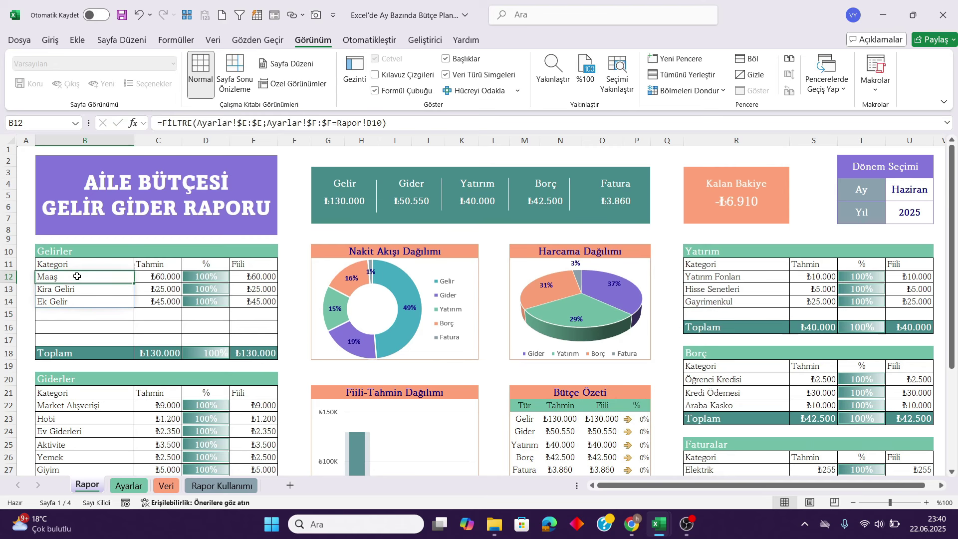
click(693, 402)
click(718, 377)
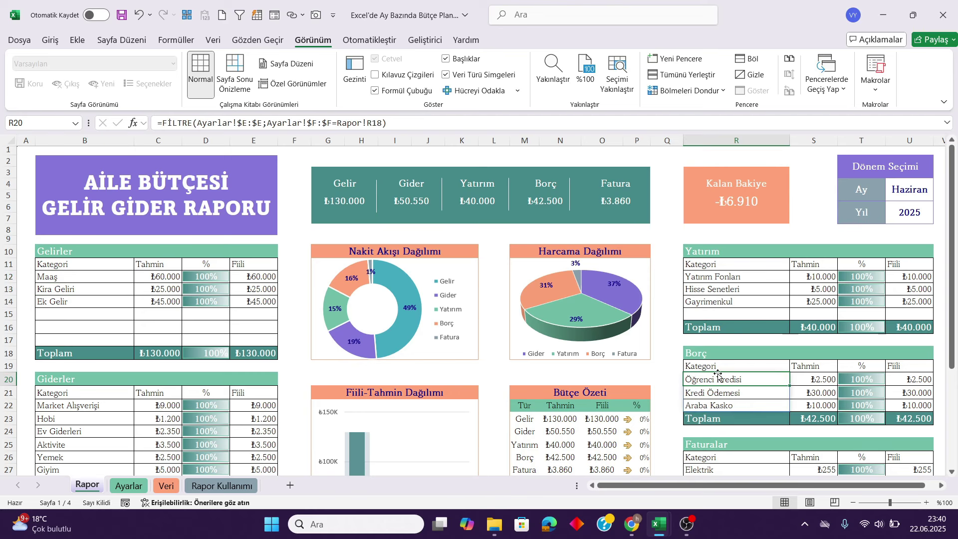
- View the category list on the Ayarlar sheet and the records on the Veri sheet, returning to the Rapor sheet
scroll(670, 316, down, 1)
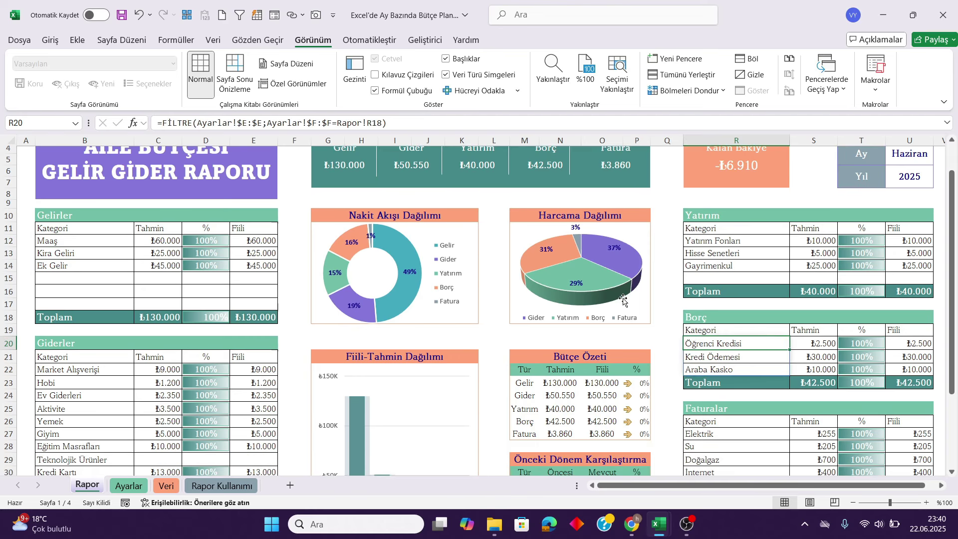
click(131, 486)
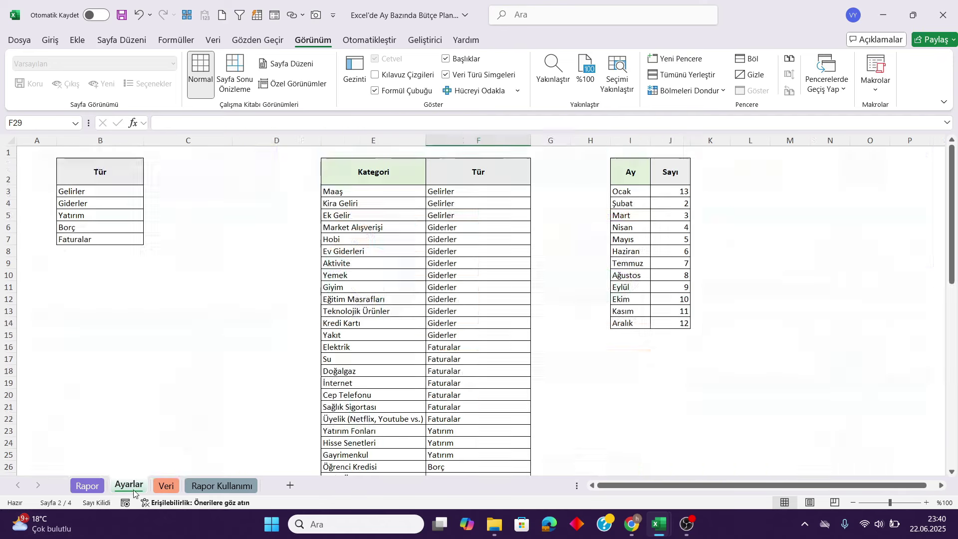
click(161, 487)
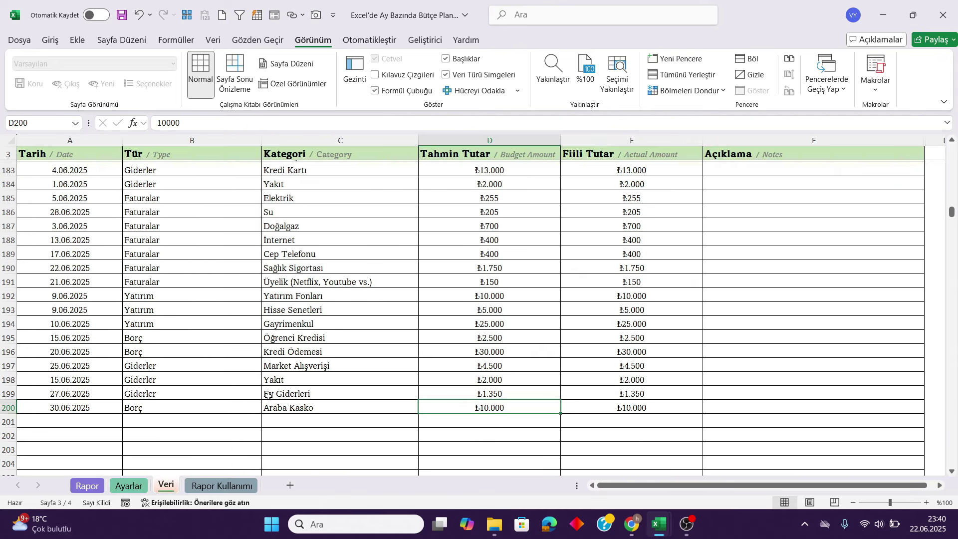
click(50, 42)
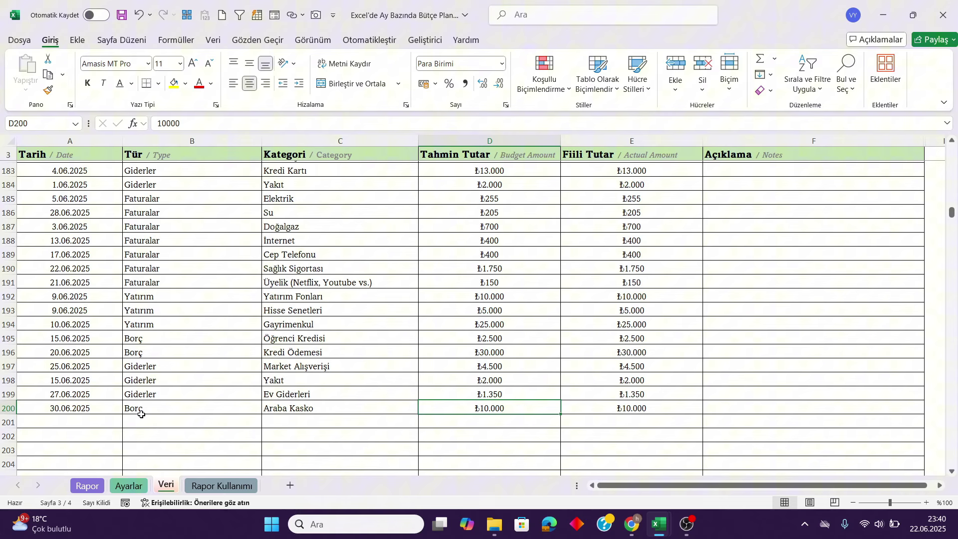
click(88, 486)
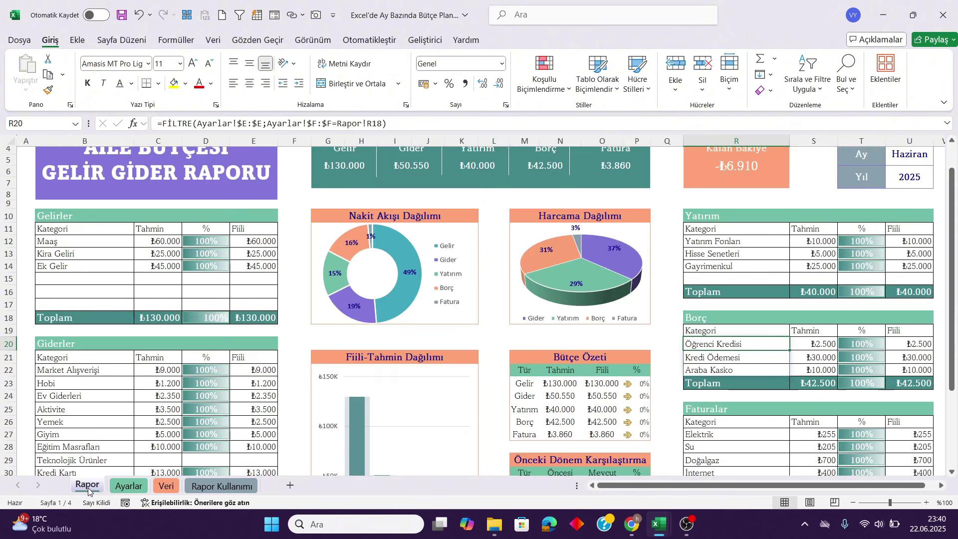
scroll(195, 365, up, 1)
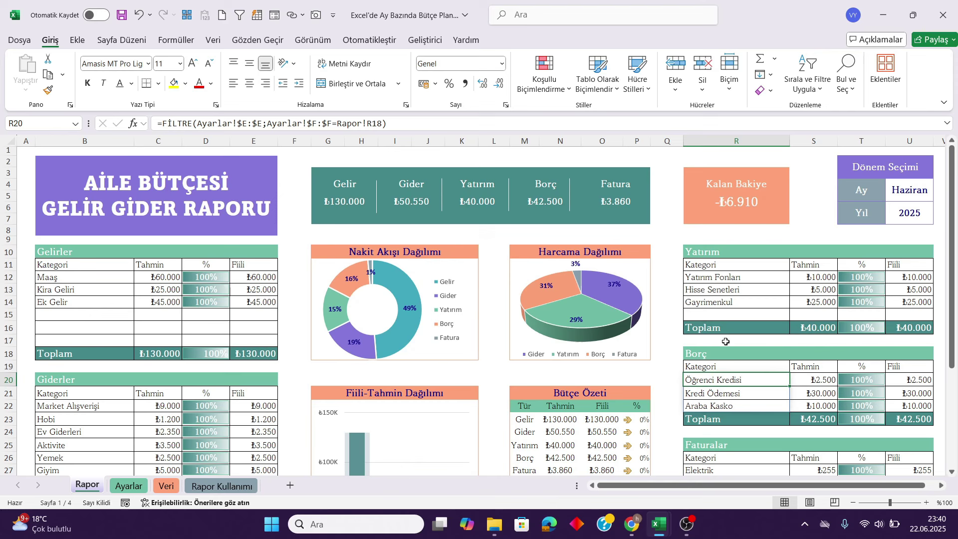
- Examine the formula-driven category cells in the Yatırım, Borç and Faturalar tables of the Rapor sheet
click(719, 288)
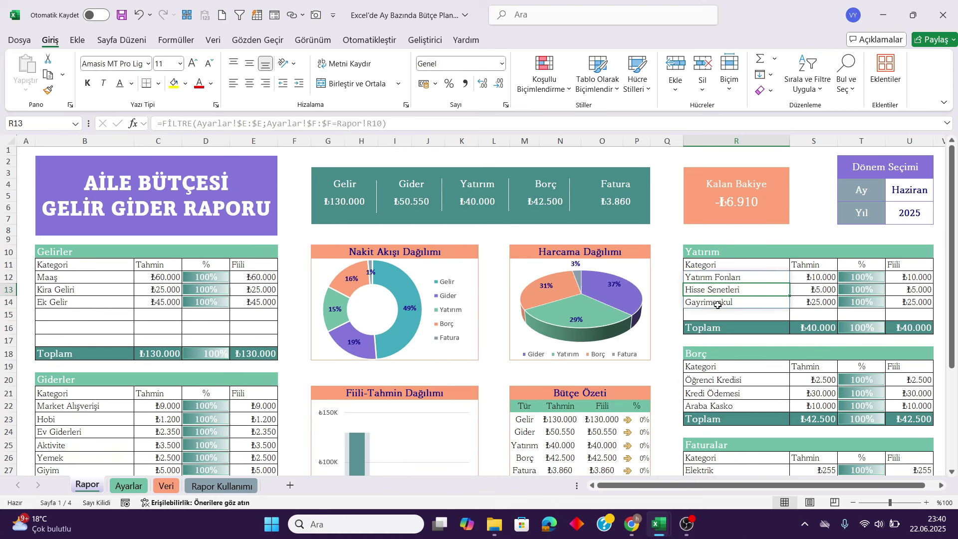
click(718, 305)
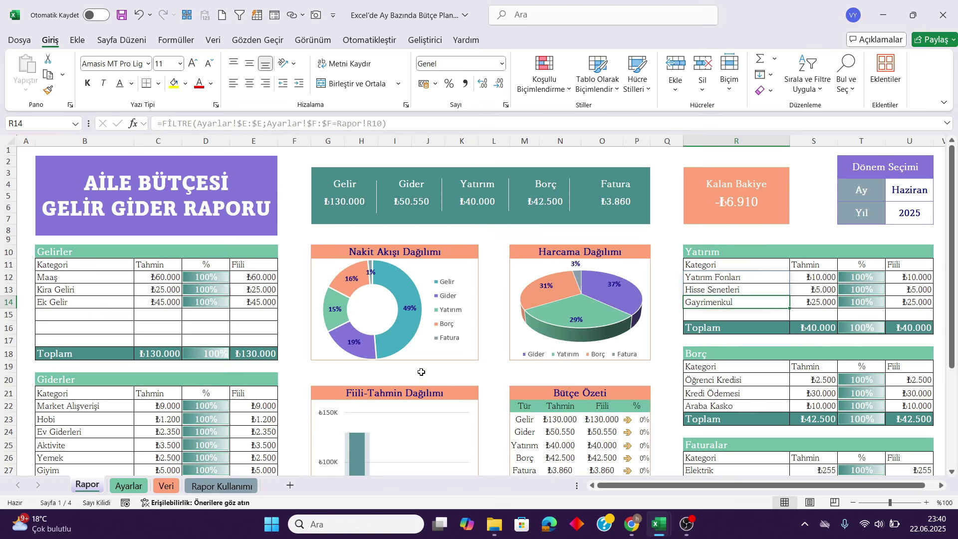
scroll(739, 369, down, 2)
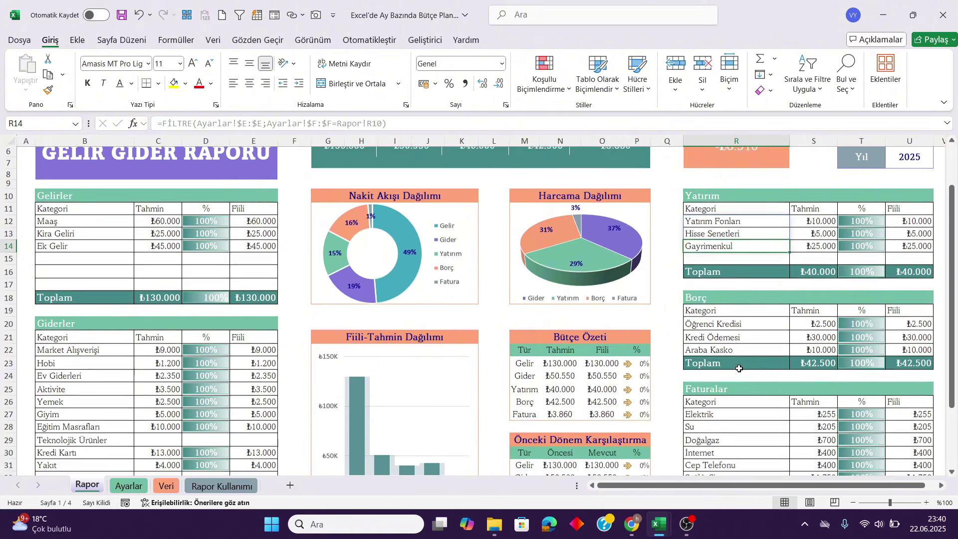
scroll(739, 368, down, 2)
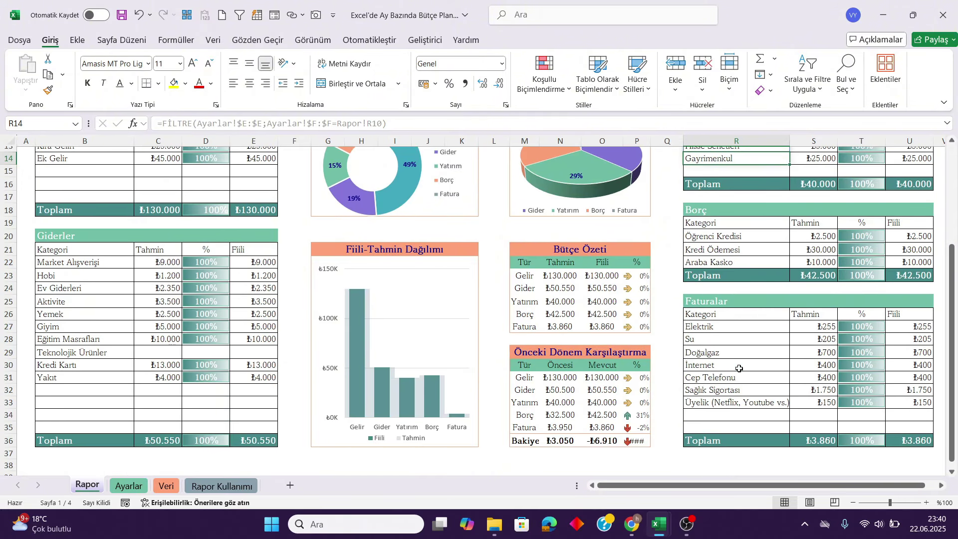
click(729, 246)
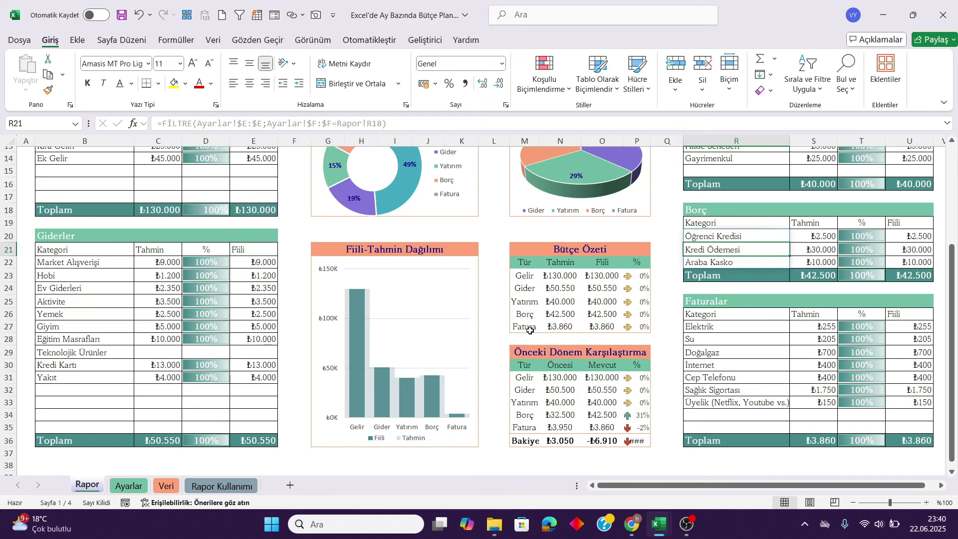
click(693, 327)
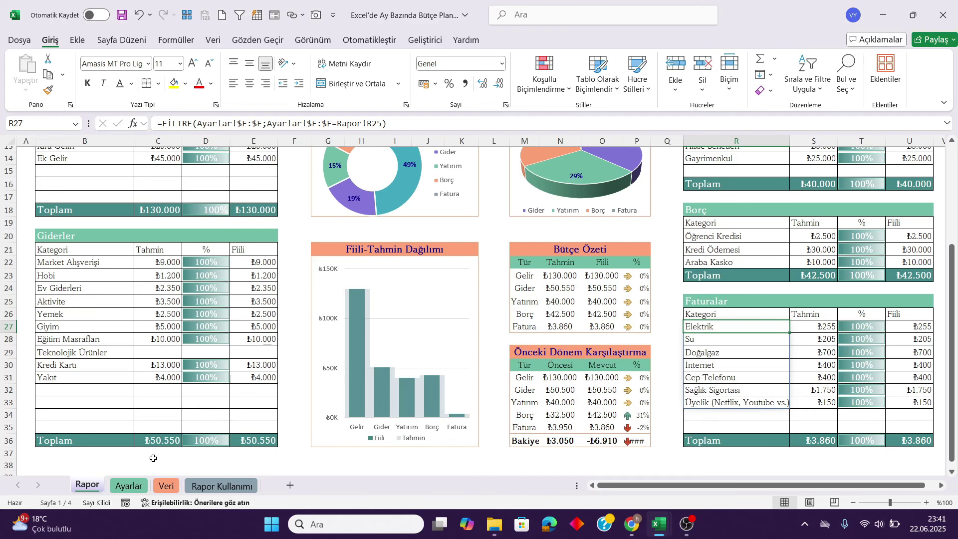
- Delete the Araba Kasko category and its Borç type from row 28 of the Ayarlar sheet
click(118, 487)
scroll(223, 370, down, 6)
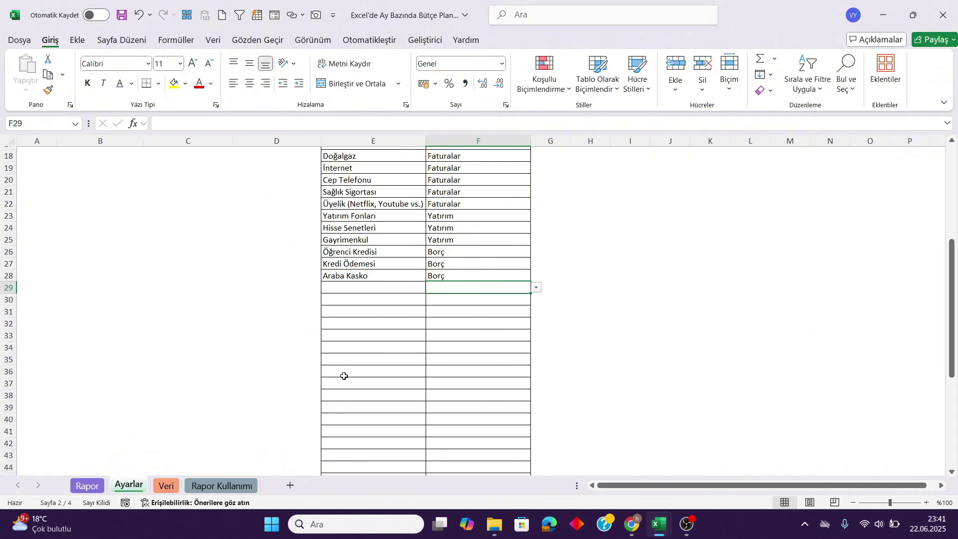
drag(381, 278, 427, 275)
key(Delete)
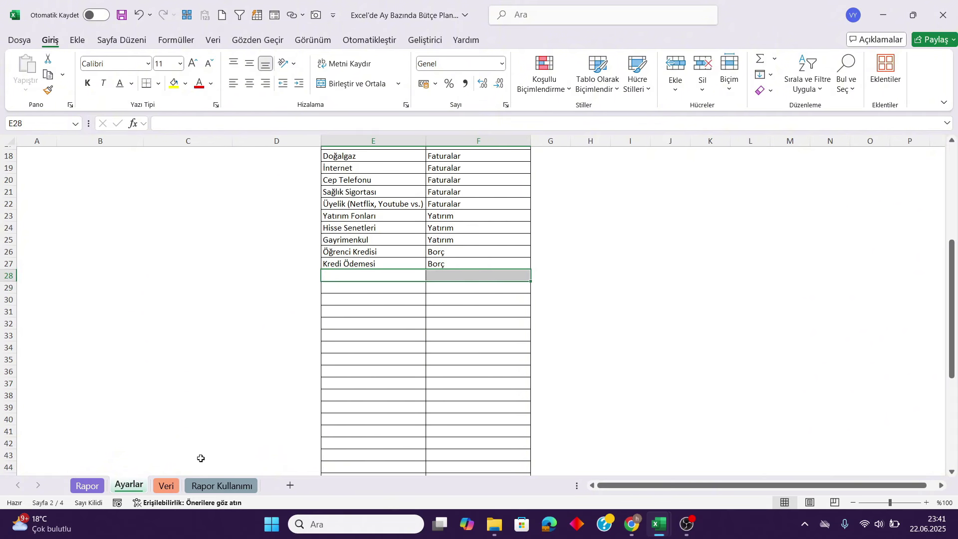
- Clear the Araba Kasko record in row 200 of the Veri sheet, from its date through its actual amount
click(166, 486)
drag(74, 408, 593, 406)
key(Delete)
- Return to the Rapor sheet and review the Borç table, charts and Kalan Bakiye for Haziran
click(87, 486)
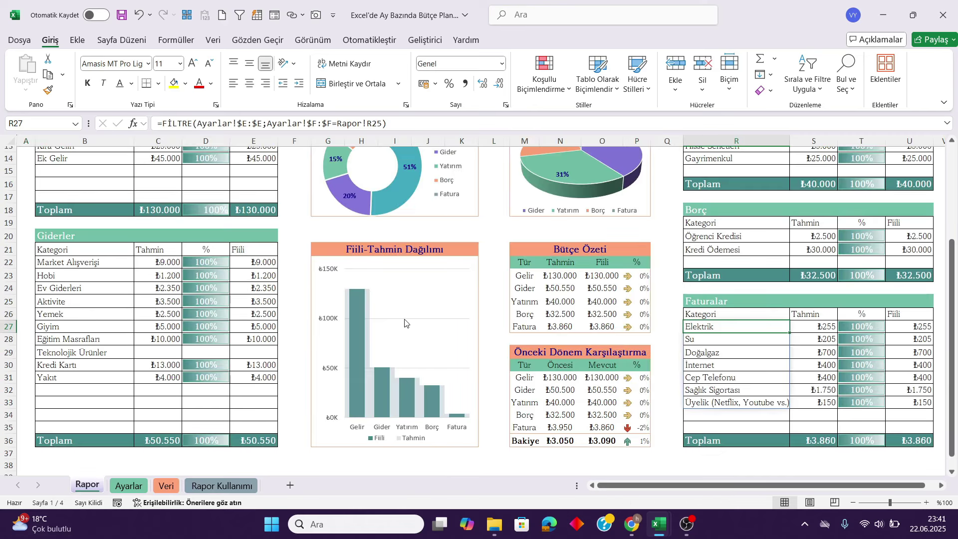
click(480, 237)
scroll(480, 279, up, 3)
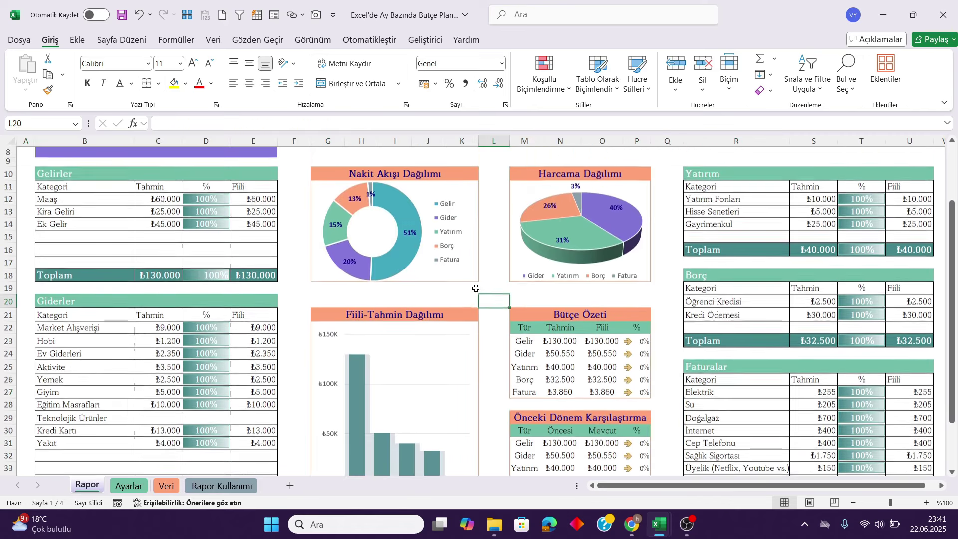
scroll(416, 266, up, 1)
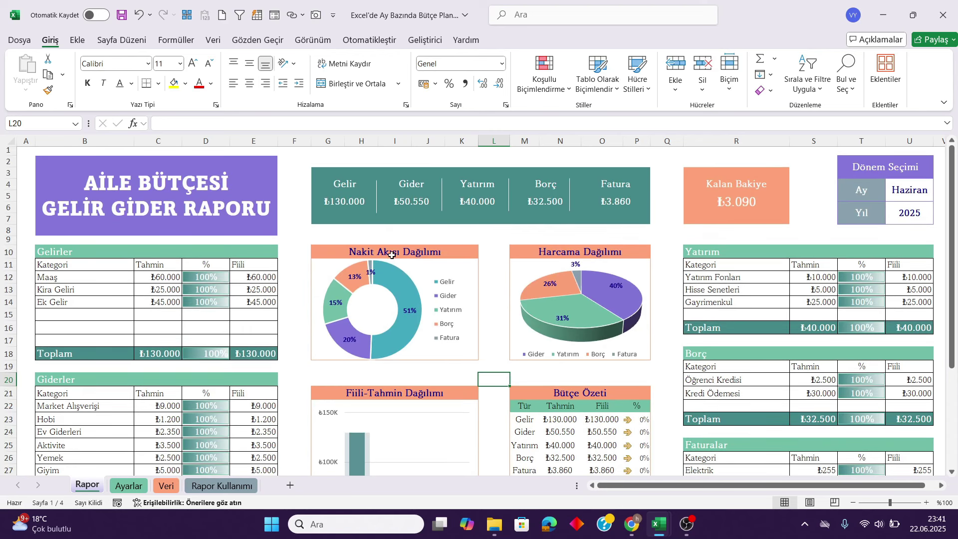
- Set the report month to Nisan and review the Bütçe Özeti and Önceki Dönem Karşılaştırma tables
click(926, 190)
click(940, 185)
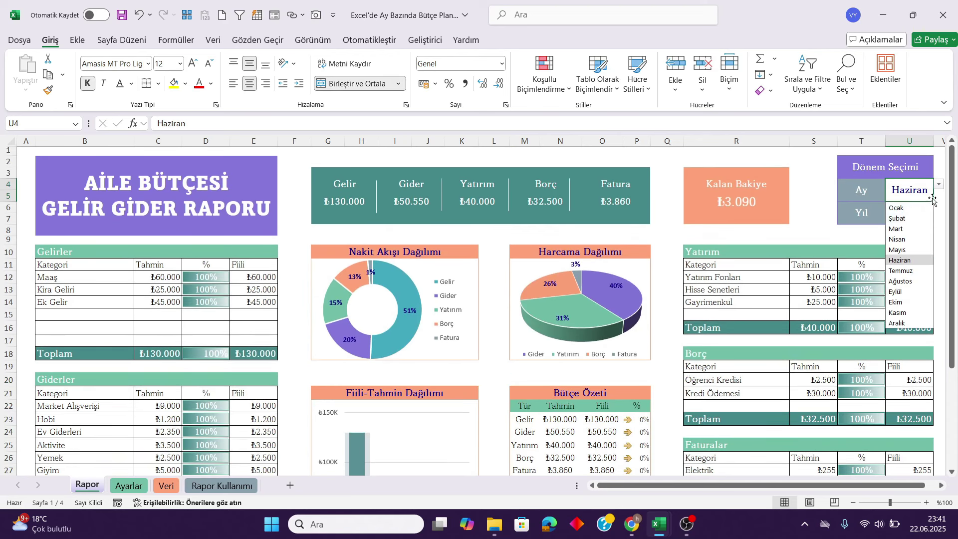
click(901, 240)
scroll(495, 342, down, 1)
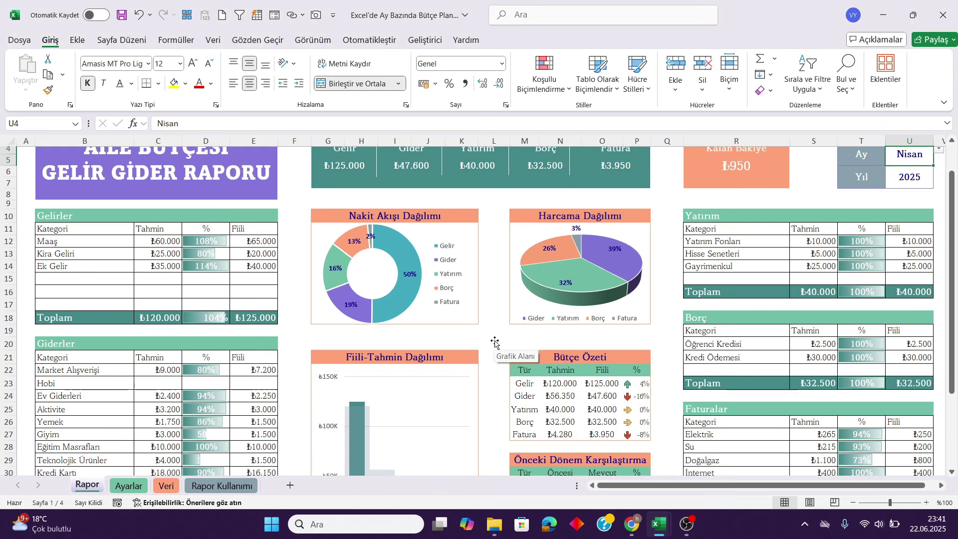
scroll(471, 274, down, 3)
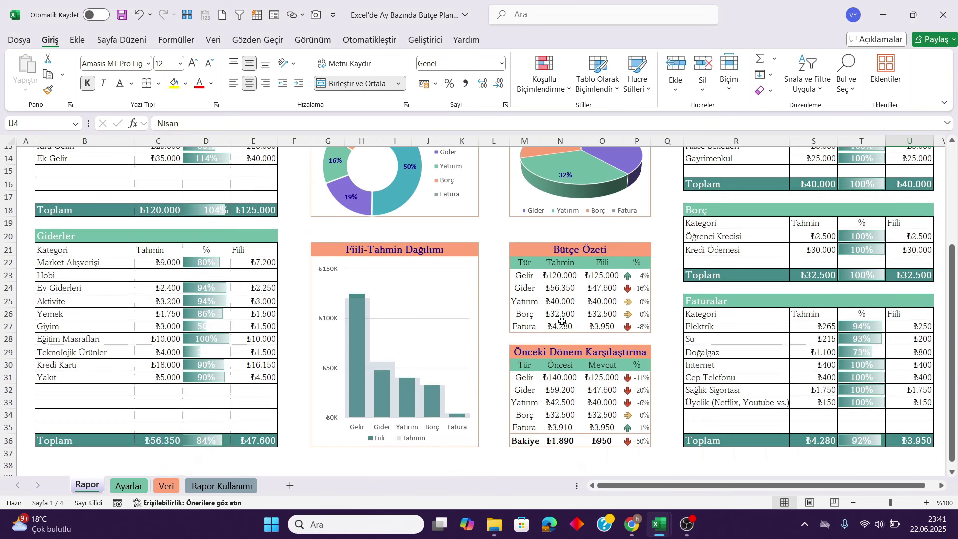
scroll(637, 376, up, 1)
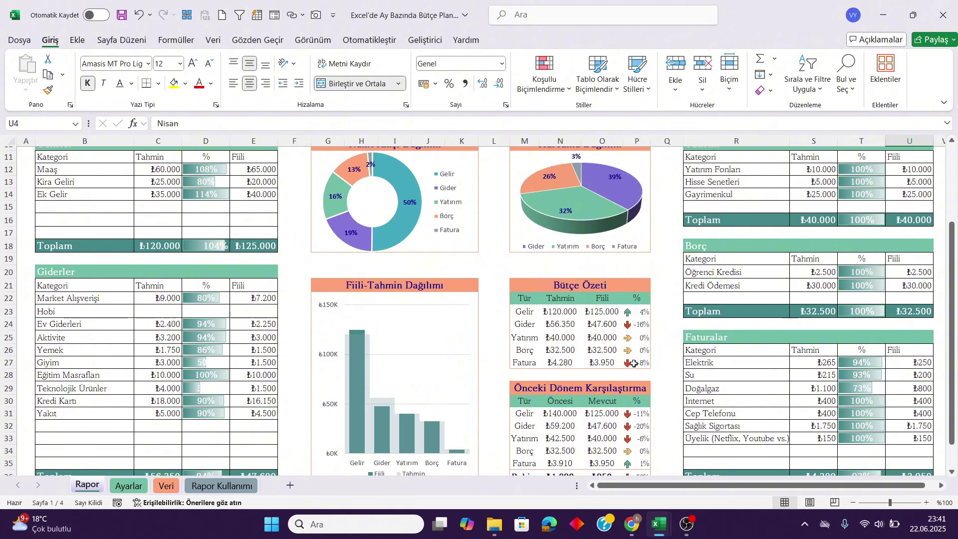
scroll(634, 364, up, 3)
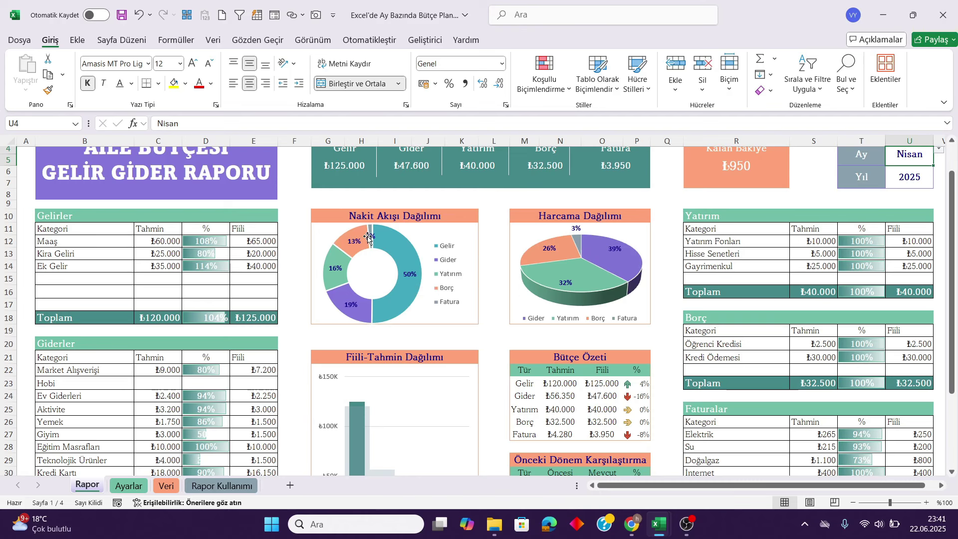
- Review the Nakit Akışı, Harcama and Fiili-Tahmin Dağılımı charts, checking the data range behind the Tahmin series
scroll(334, 278, up, 1)
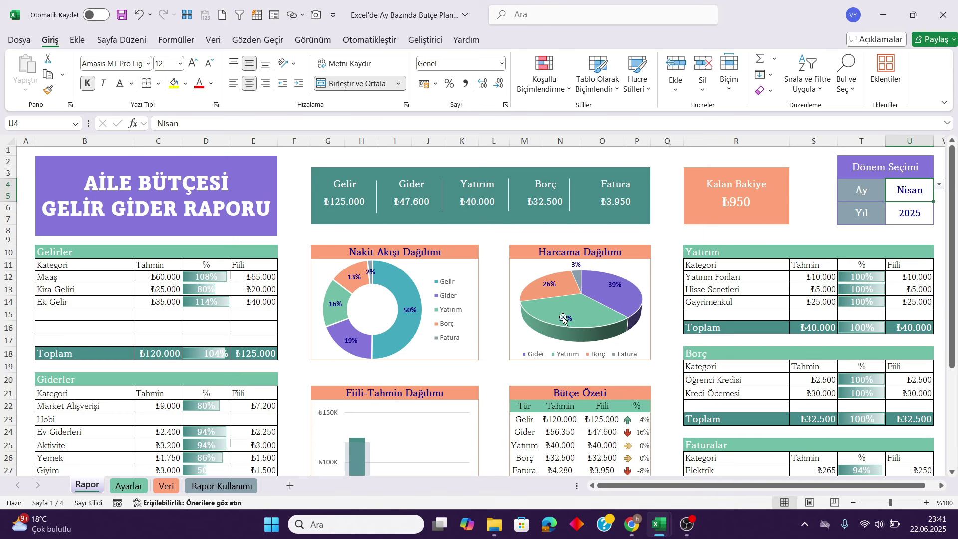
mouse_move(577, 302)
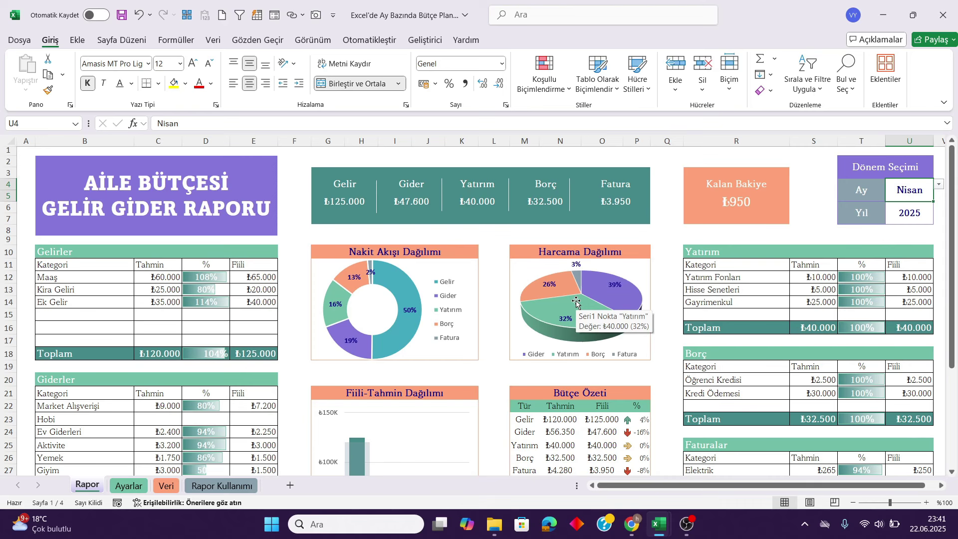
scroll(427, 284, down, 4)
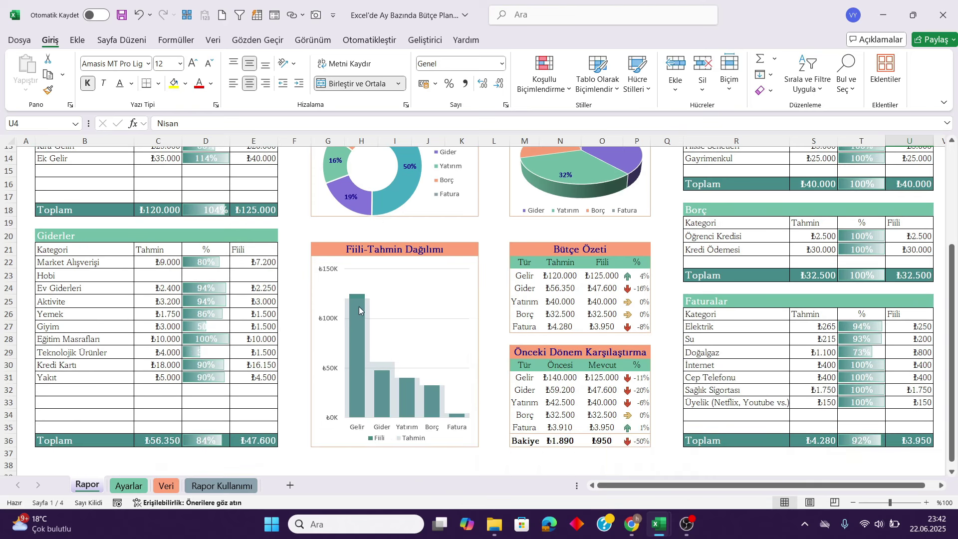
mouse_move(359, 310)
mouse_move(383, 370)
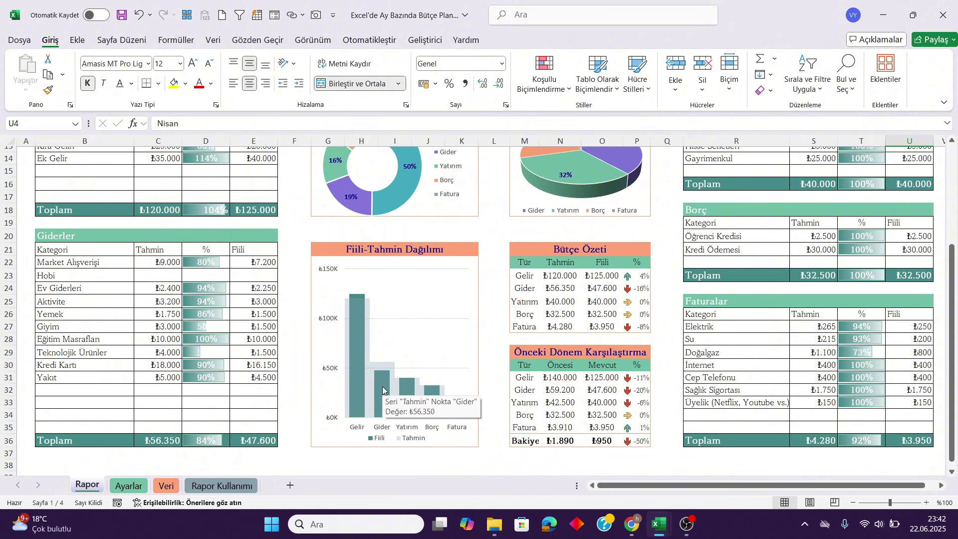
click(404, 407)
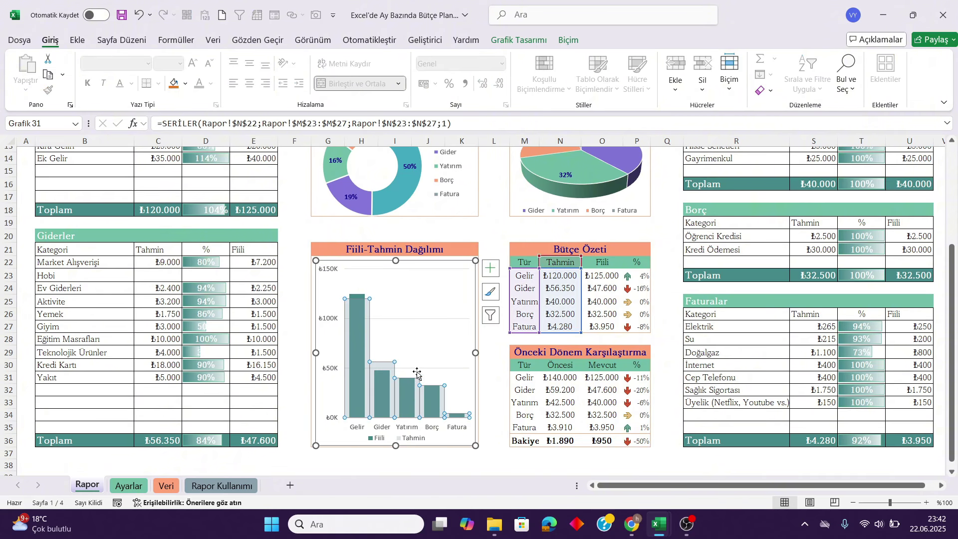
click(436, 347)
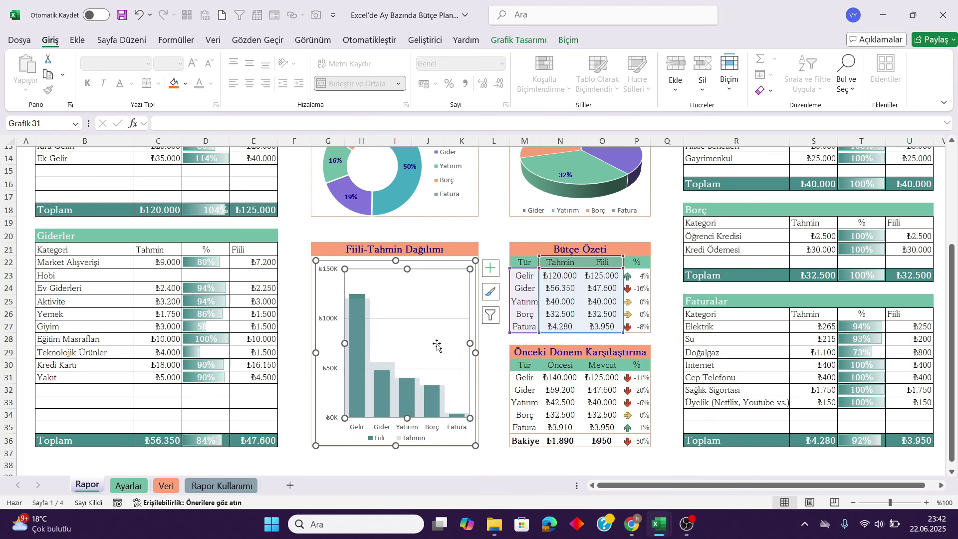
click(664, 285)
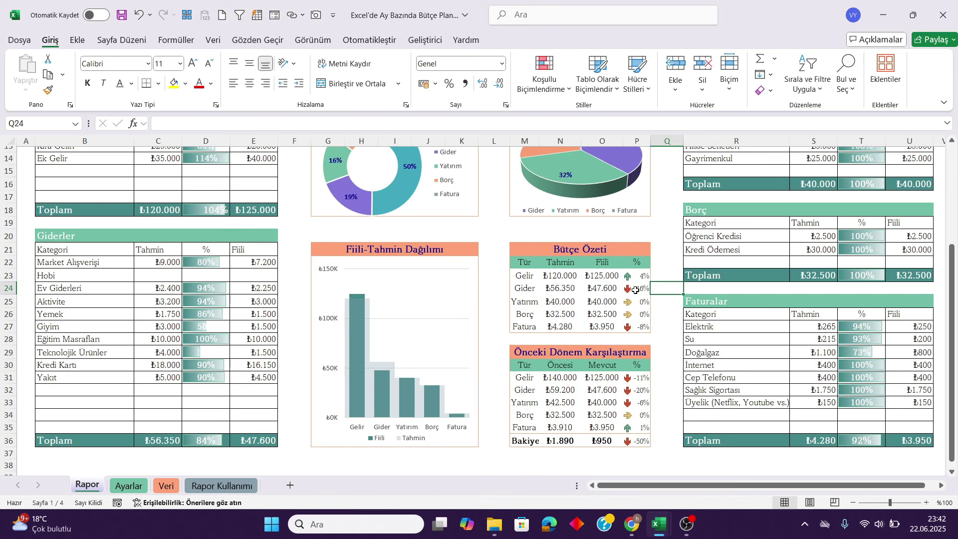
- Inspect the Tahmin and percentage formulas of the Gider and Borç rows in the Bütçe Özeti table
click(604, 286)
click(554, 287)
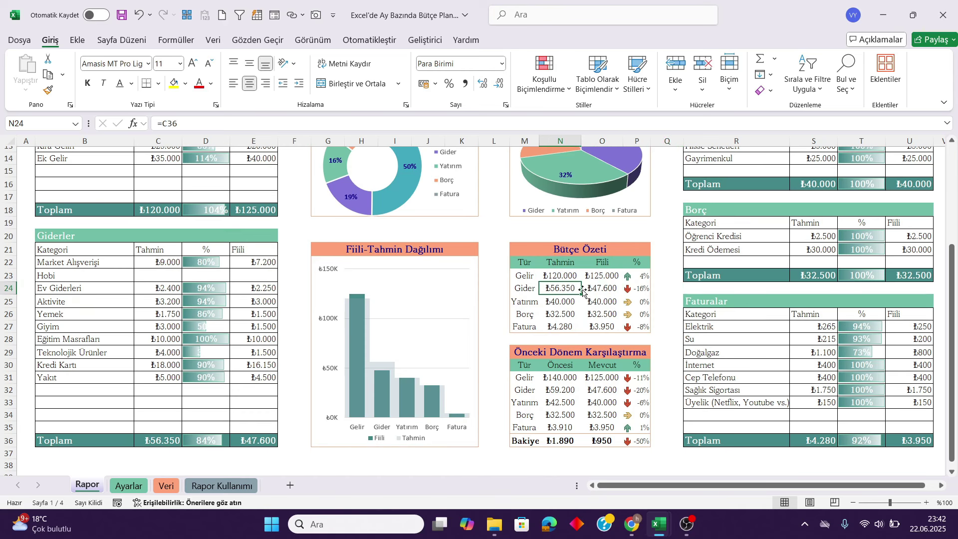
click(638, 288)
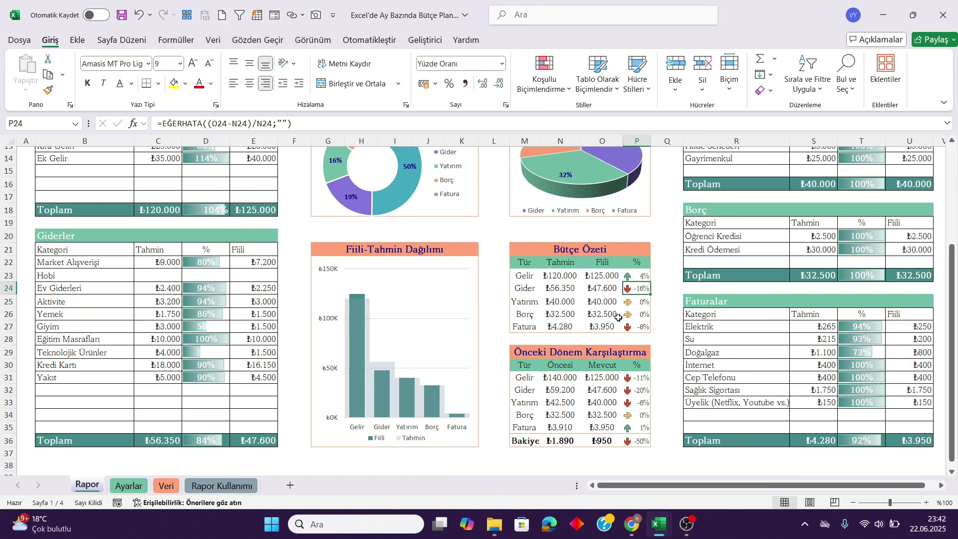
click(640, 314)
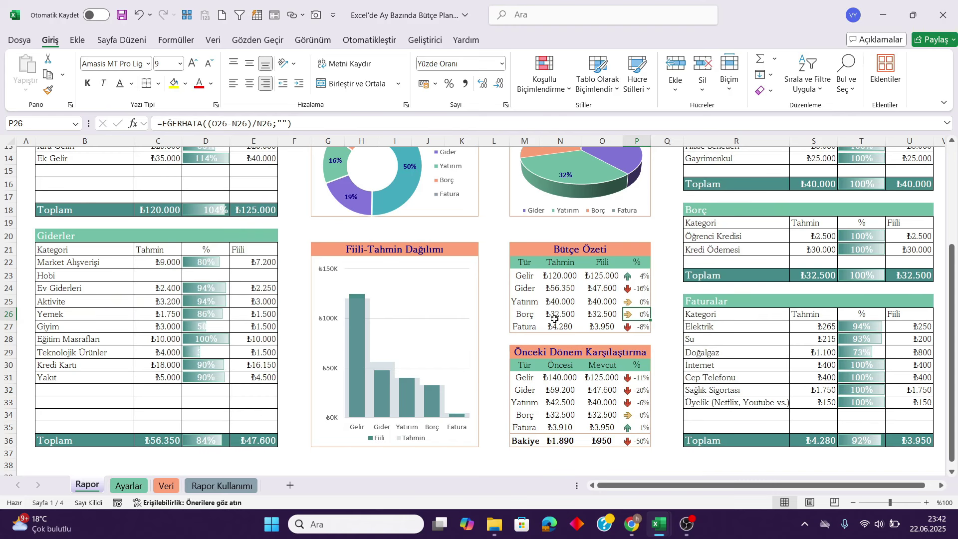
- Examine the Önceki Dönem Karşılaştırma table, including the Öncesi and percentage formulas for Gelir and the Bakiye row
scroll(554, 319, down, 1)
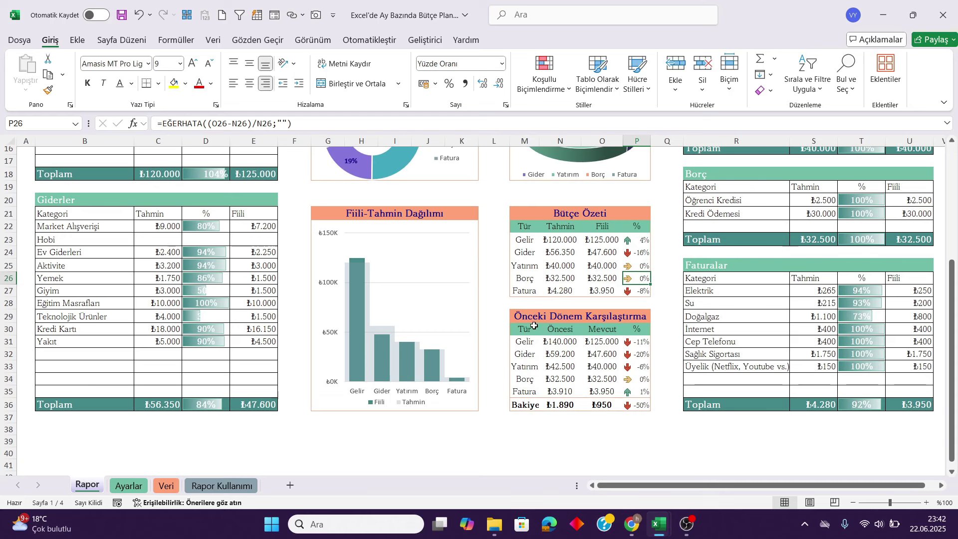
drag(528, 314, 525, 406)
click(568, 331)
click(594, 330)
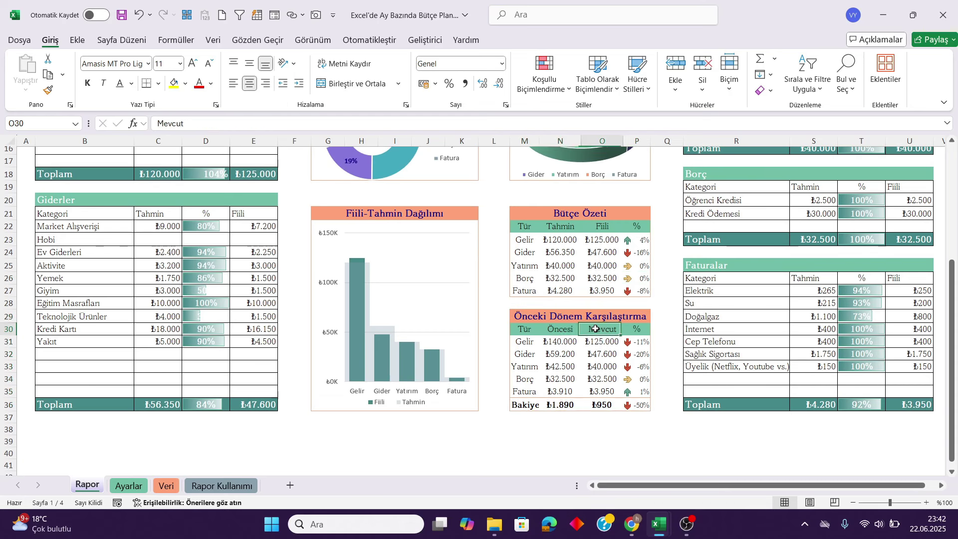
click(572, 344)
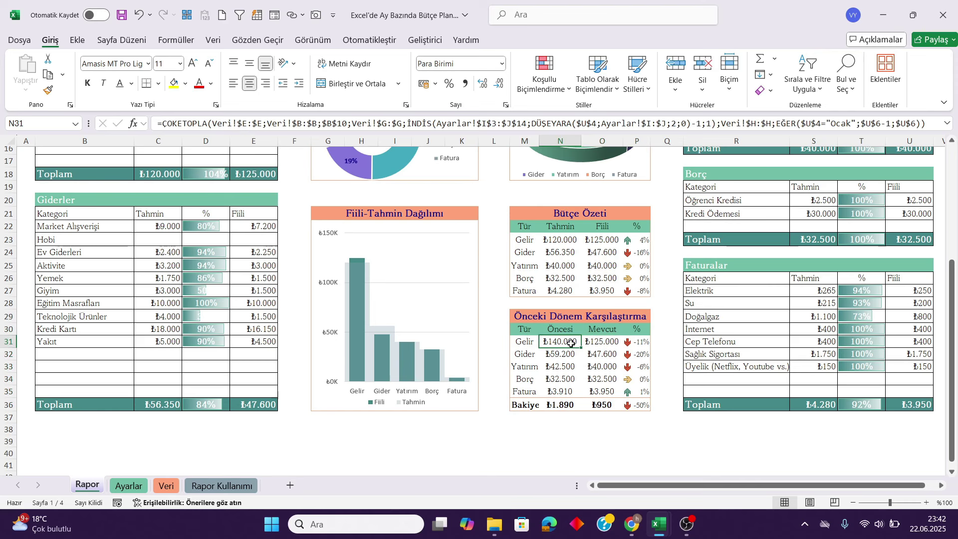
click(630, 346)
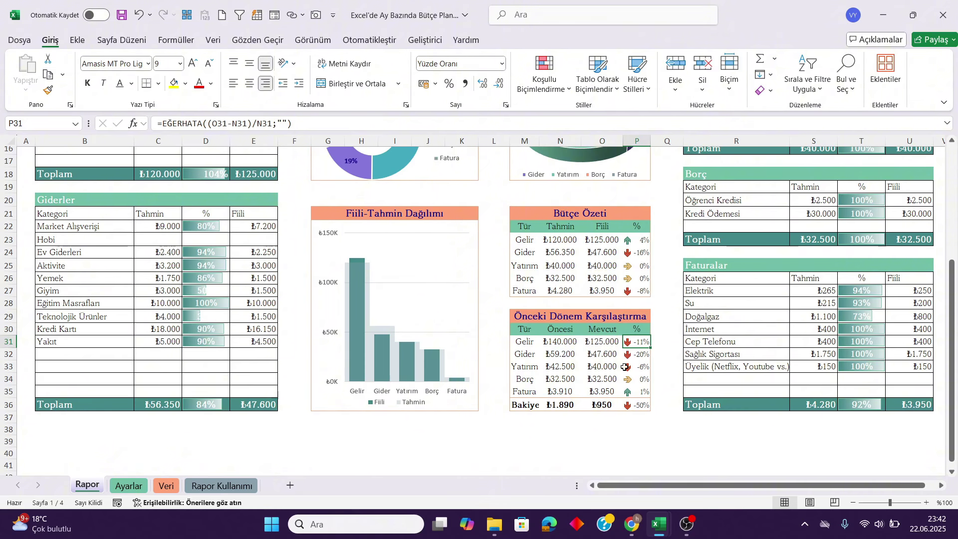
click(526, 356)
click(525, 368)
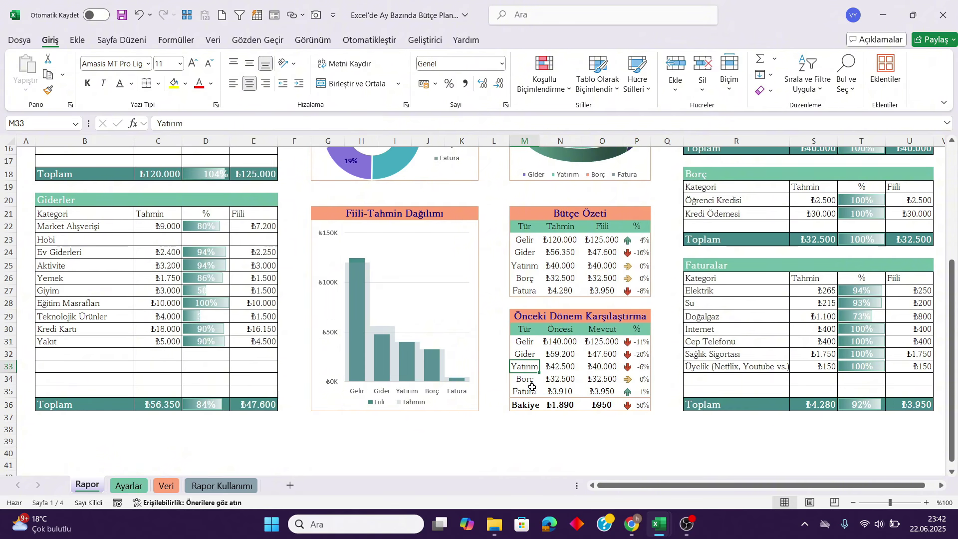
click(532, 389)
drag(522, 405, 639, 405)
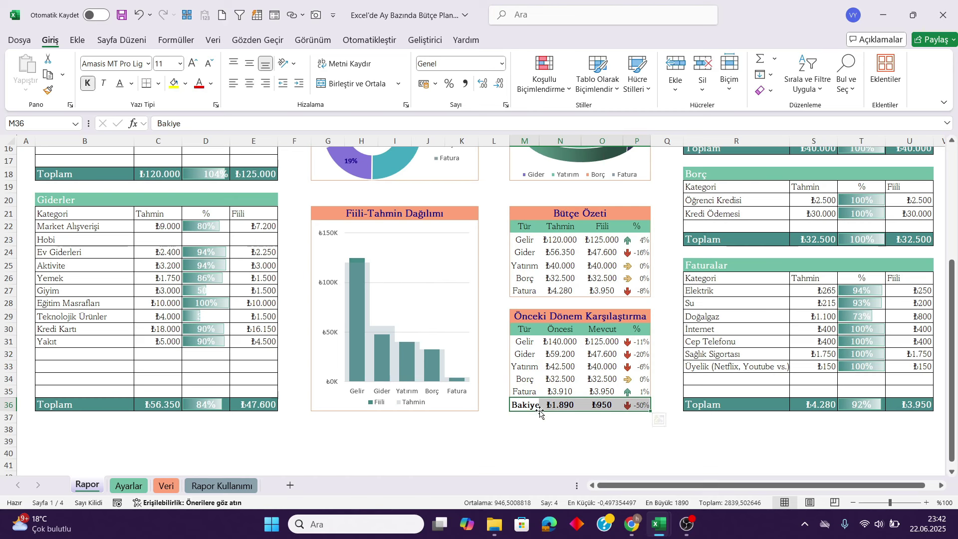
click(559, 424)
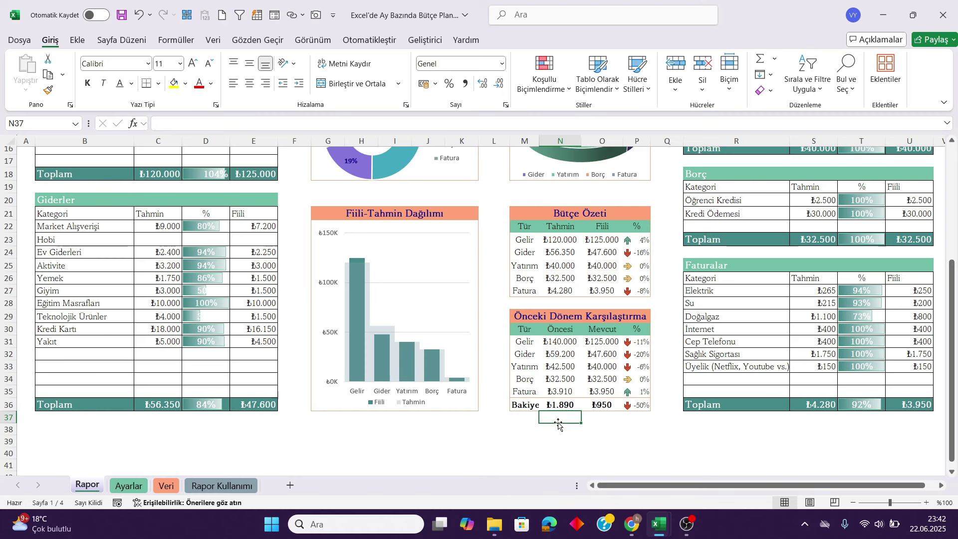
- Open the Ayarlar sheet and review the Tür list from Gelirler through Faturalar
scroll(385, 265, up, 4)
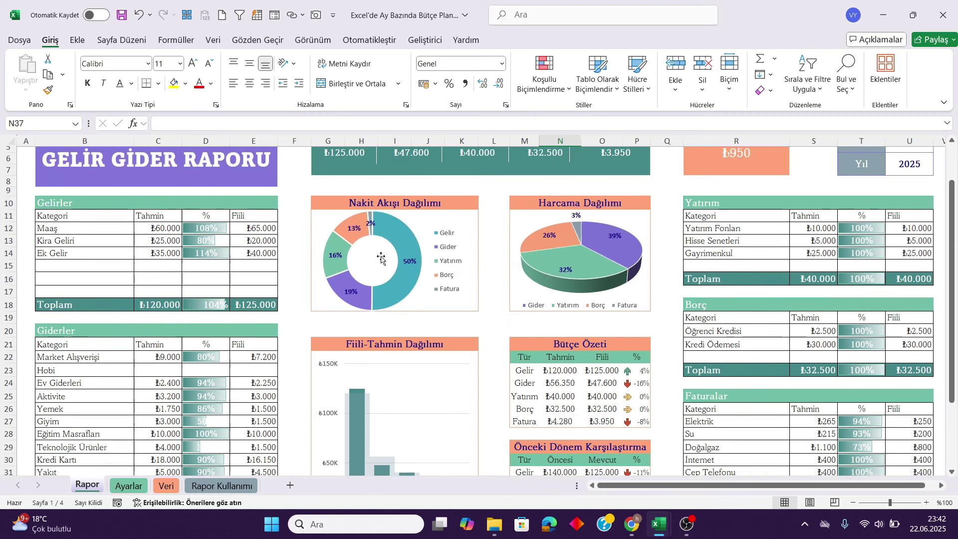
scroll(381, 257, up, 1)
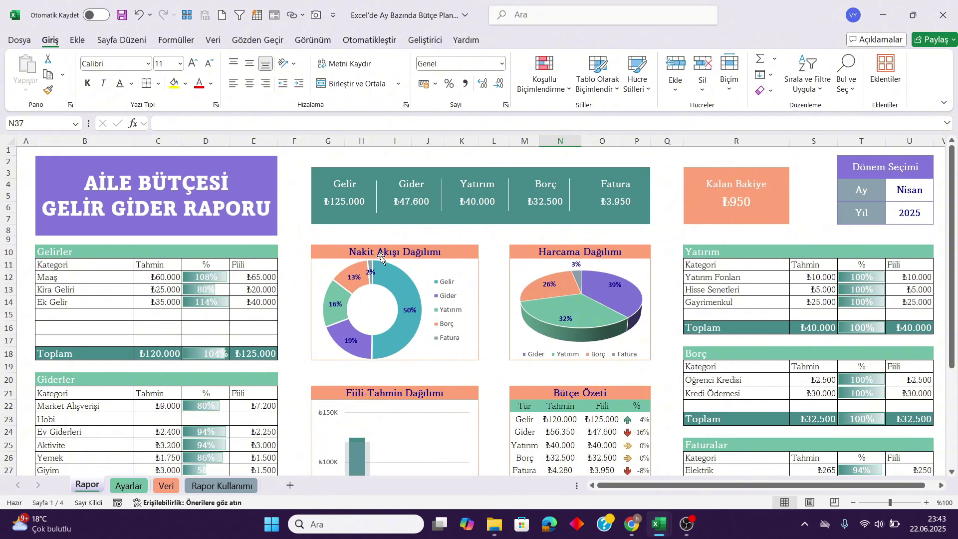
click(128, 484)
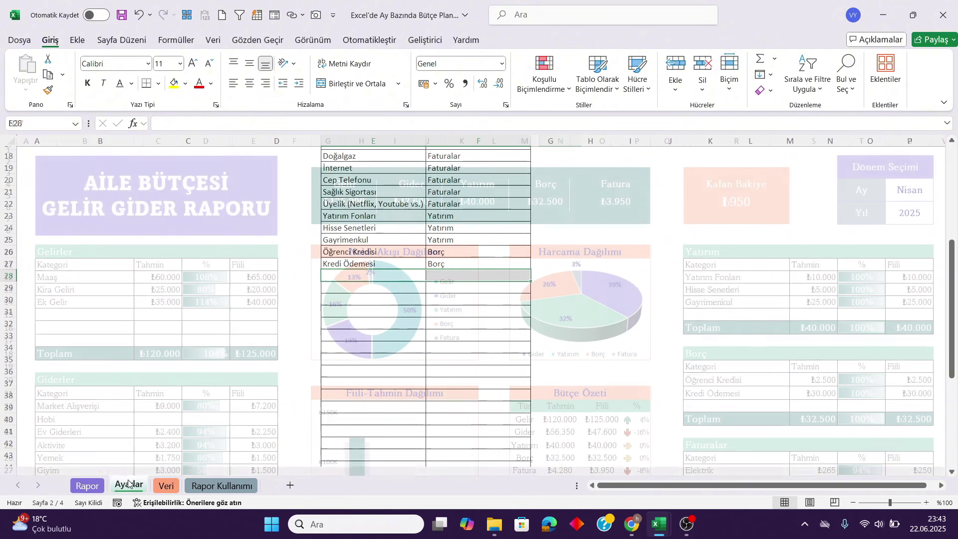
scroll(160, 367, up, 6)
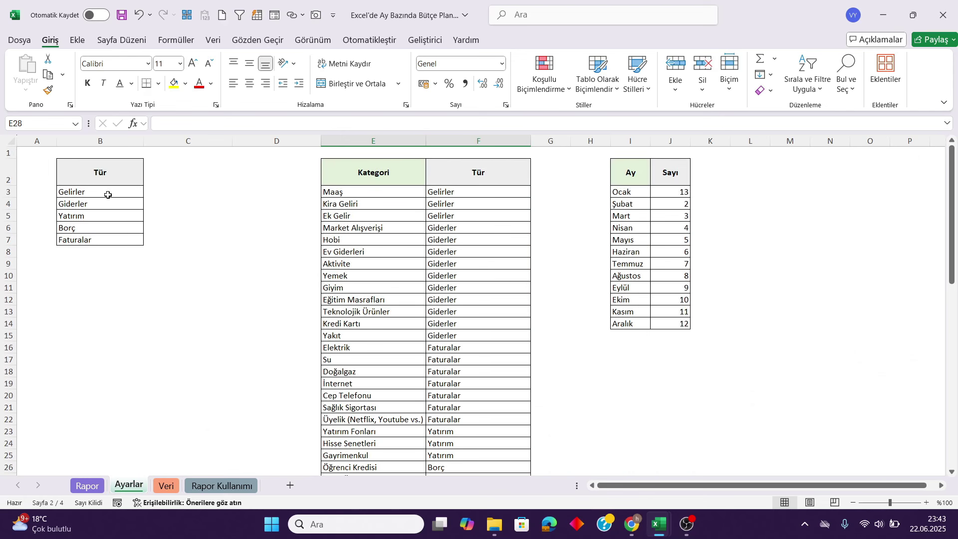
click(117, 171)
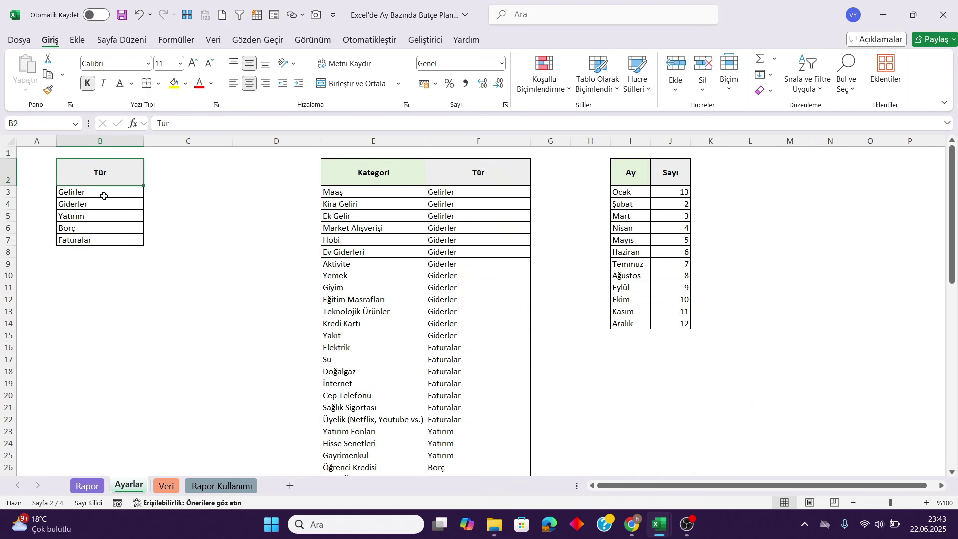
click(105, 240)
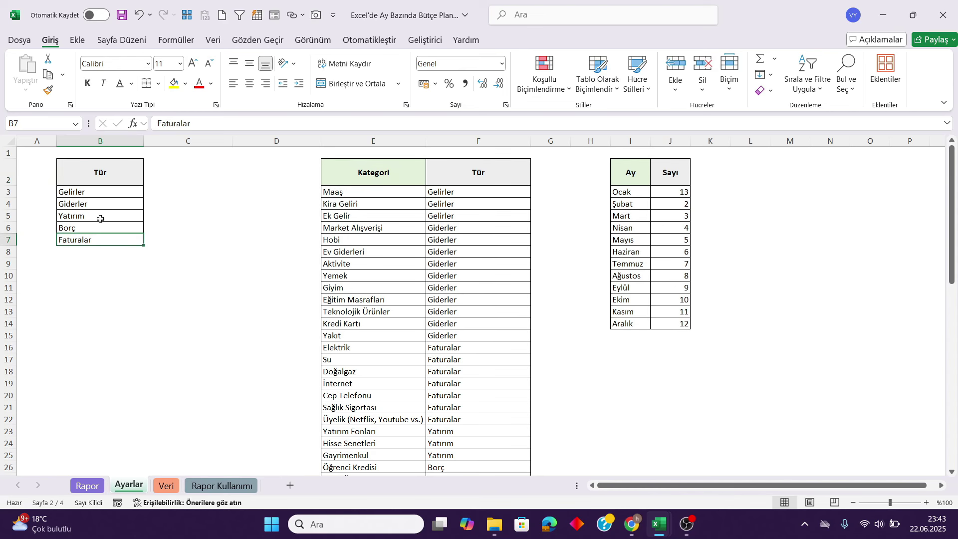
drag(98, 195, 92, 239)
click(91, 227)
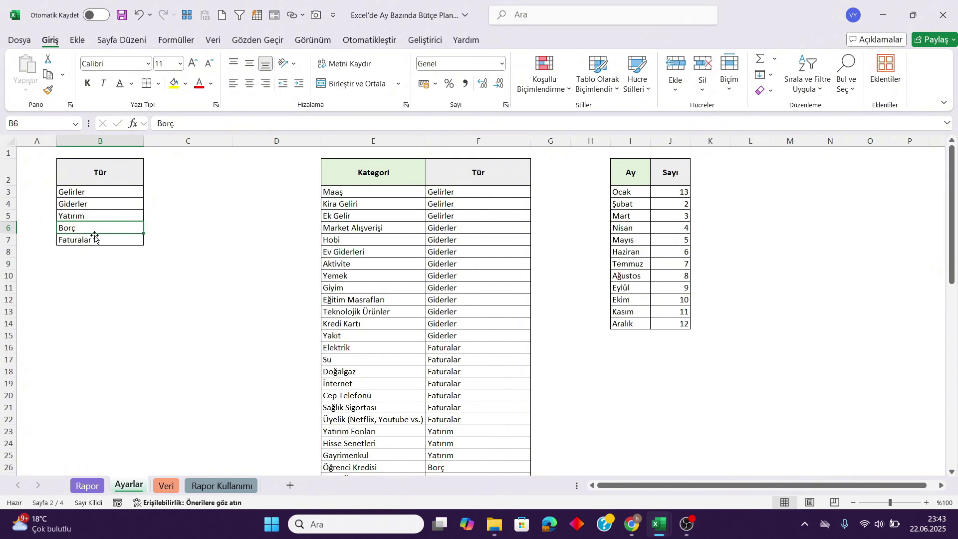
click(88, 219)
click(86, 230)
- Review the Kategori column on the Ayarlar sheet down to its first empty row, E28
click(384, 140)
click(374, 227)
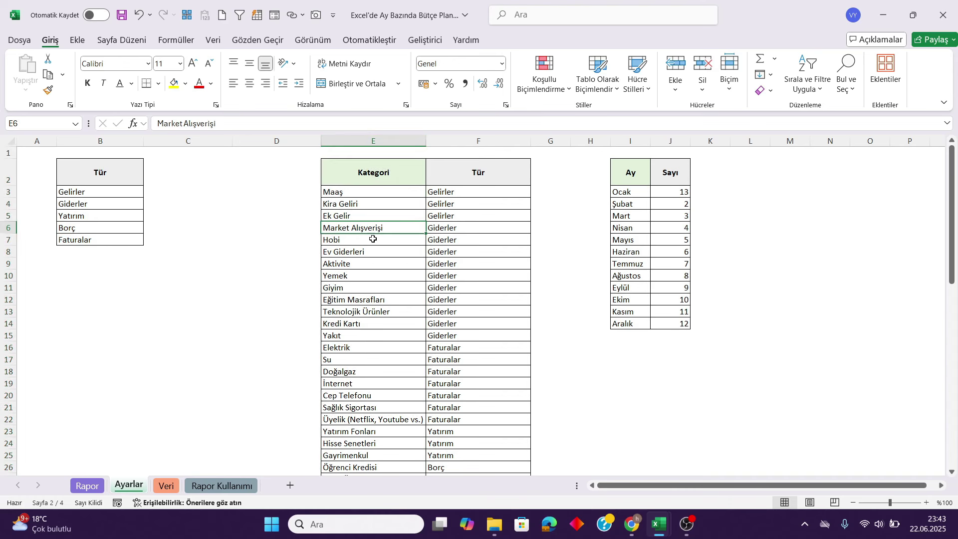
click(377, 264)
scroll(394, 285, down, 4)
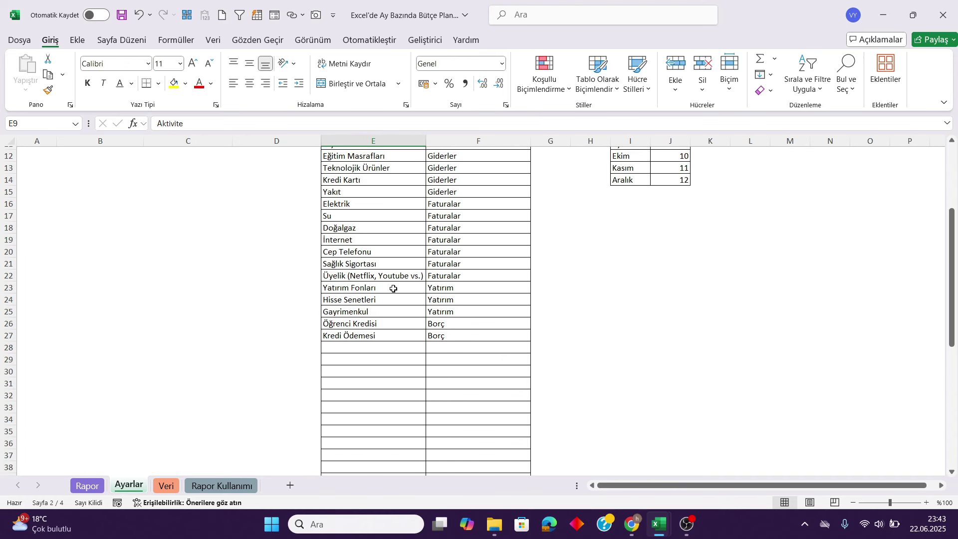
scroll(394, 288, up, 4)
scroll(364, 353, down, 3)
click(368, 384)
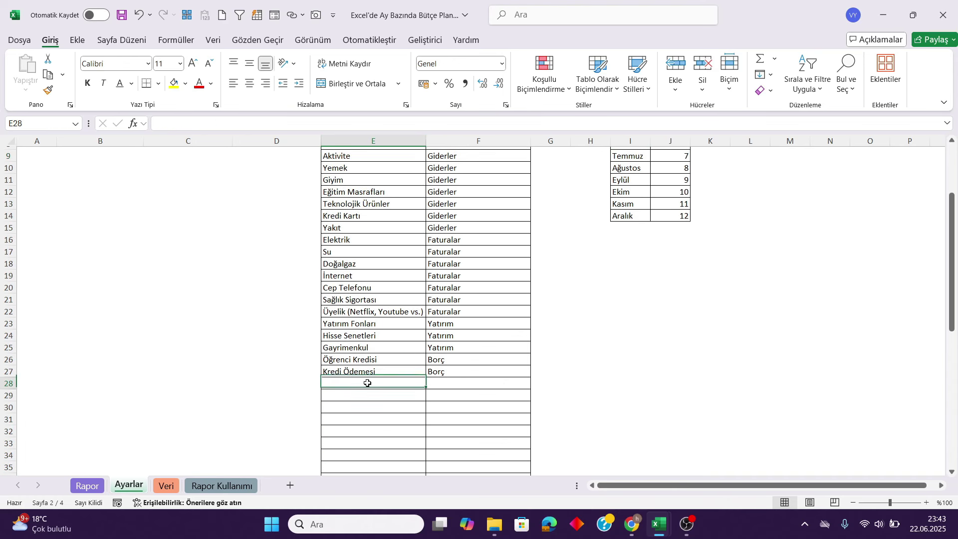
scroll(417, 269, up, 3)
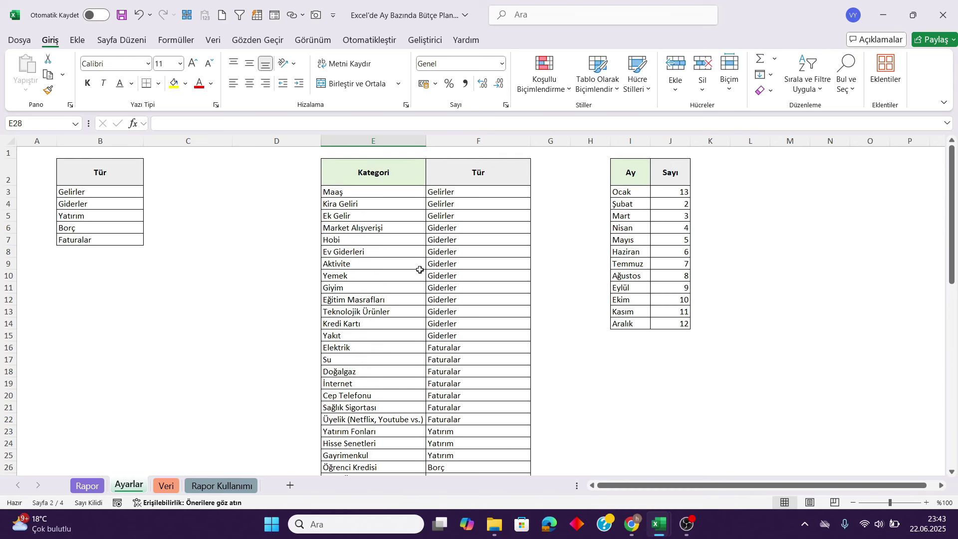
- Show the Tür choices available for the Maaş category in F3, leaving its type as it is
click(512, 192)
click(537, 193)
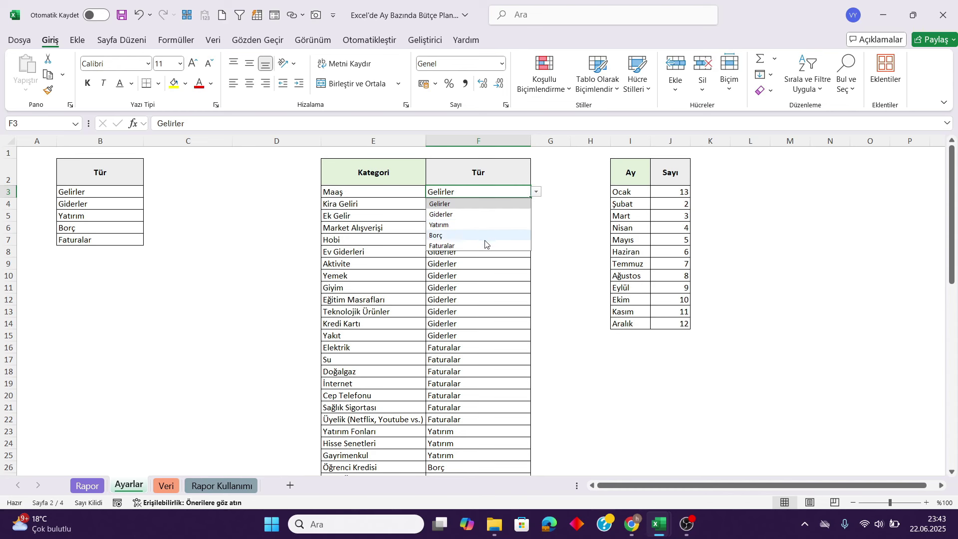
click(391, 248)
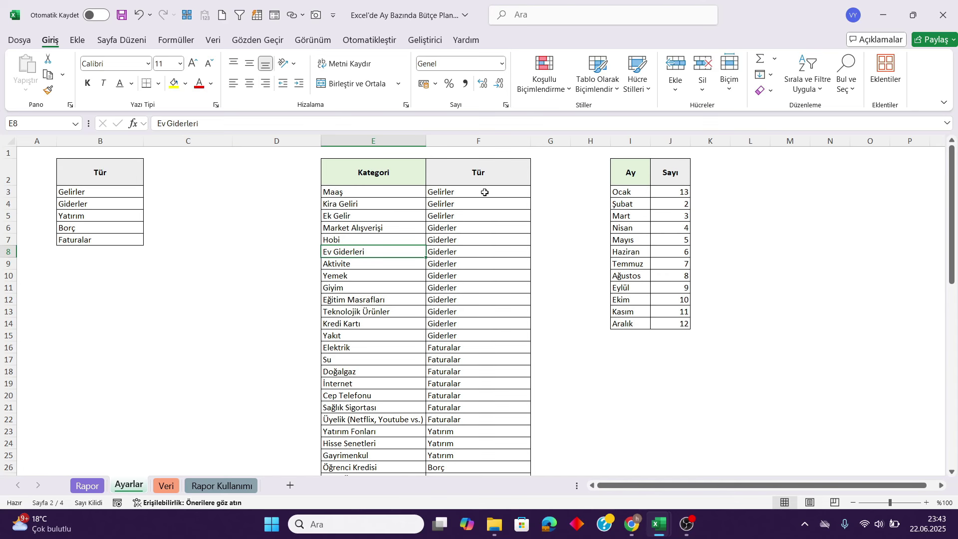
- Examine the list validation on the Tür cells F3:F27 and its KAYDIR source formula, discarding any changes
drag(485, 192, 480, 441)
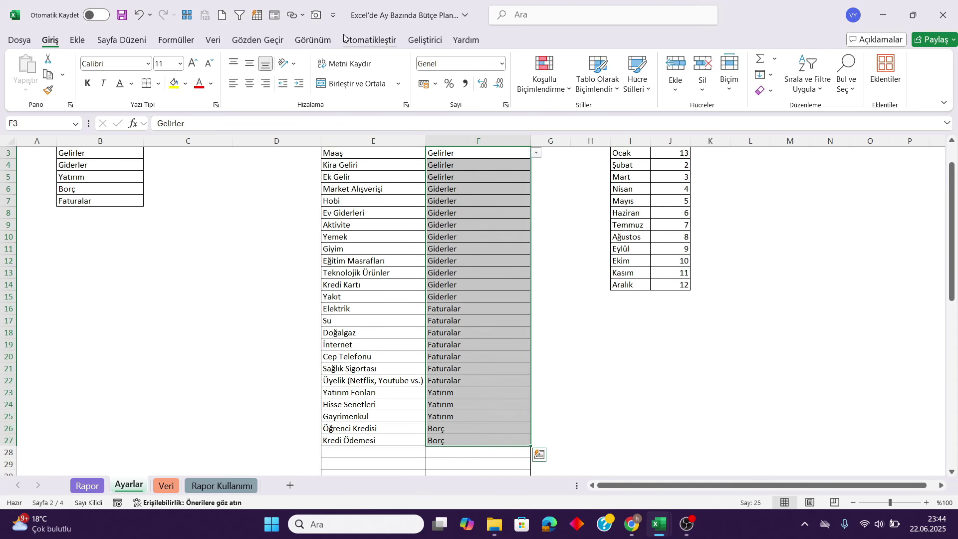
click(213, 40)
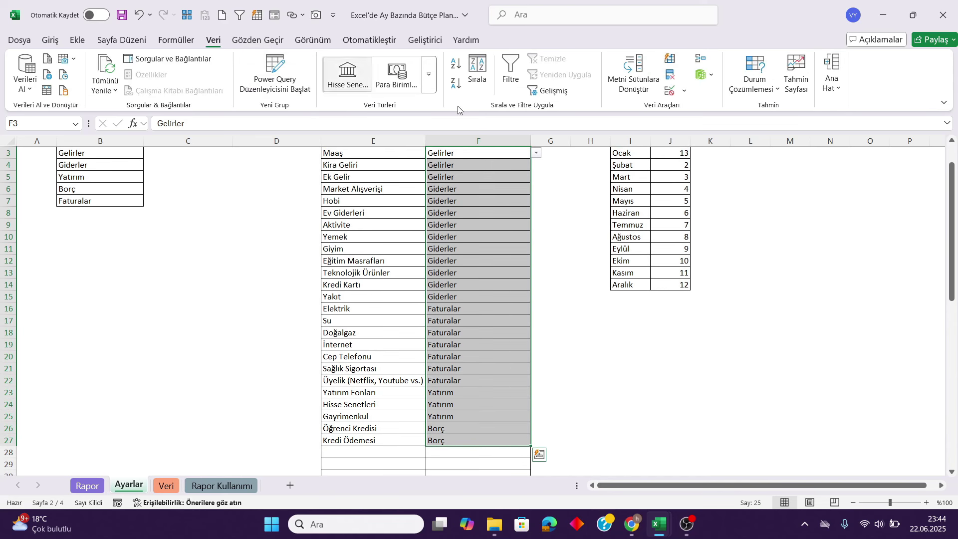
click(665, 94)
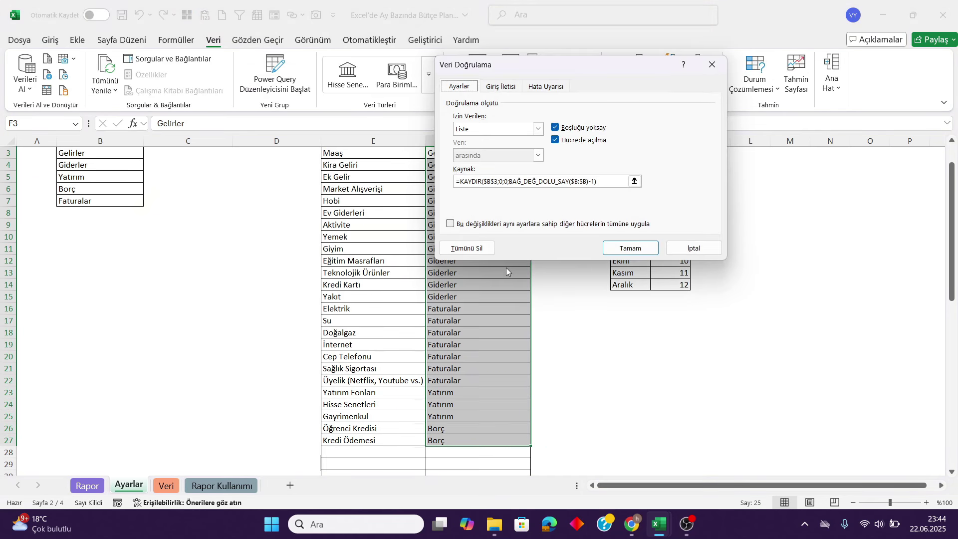
click(502, 183)
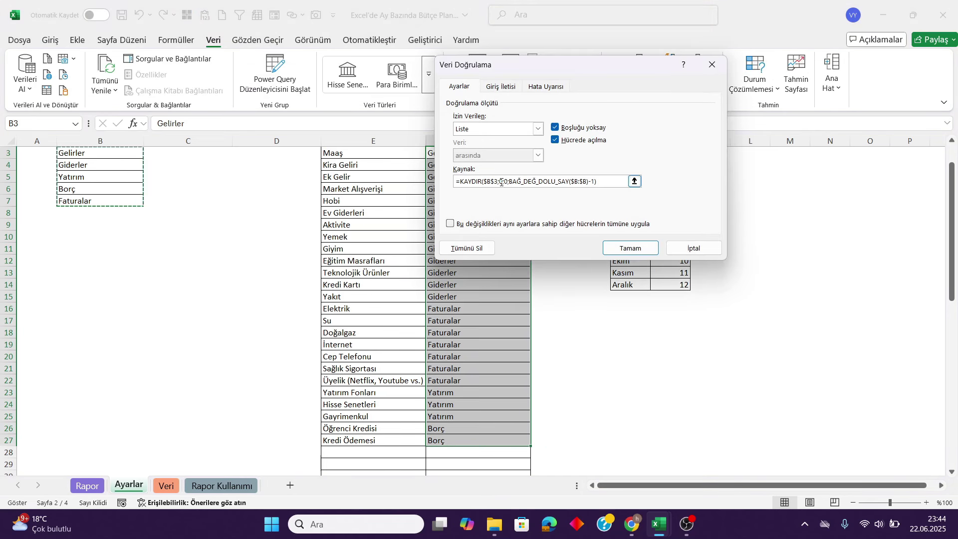
scroll(556, 195, up, 1)
click(574, 181)
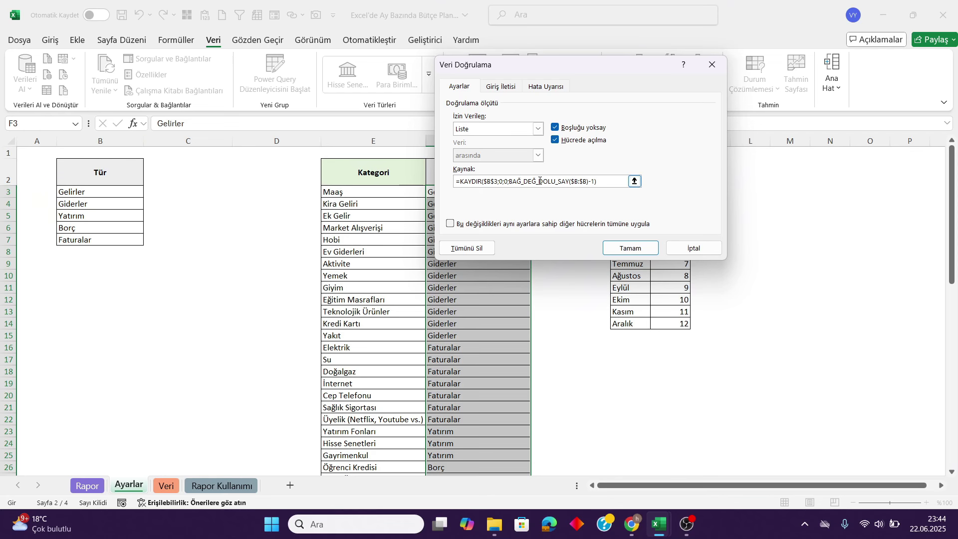
drag(462, 184, 593, 183)
click(578, 182)
click(694, 248)
click(494, 298)
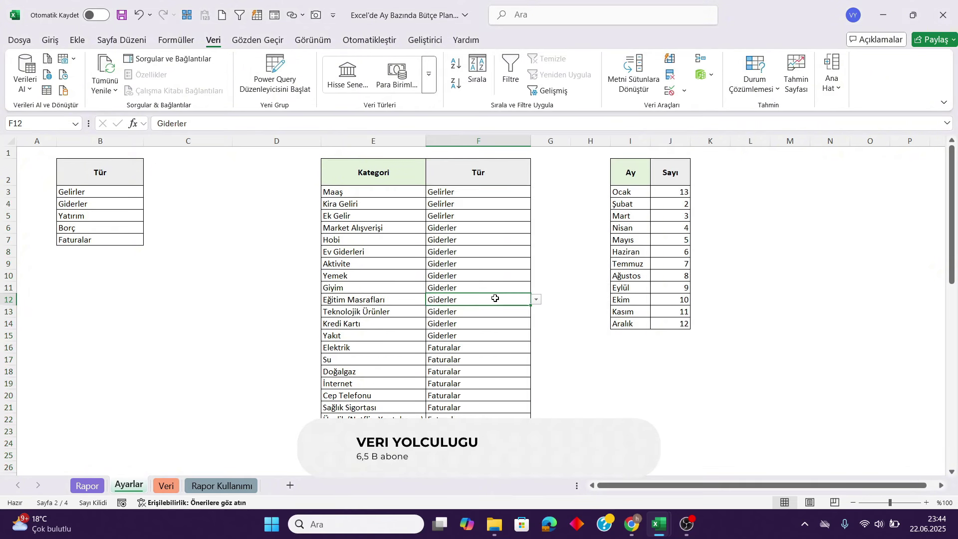
- Review the Ay column and the matching Sayı month numbers on the Ayarlar sheet
click(641, 144)
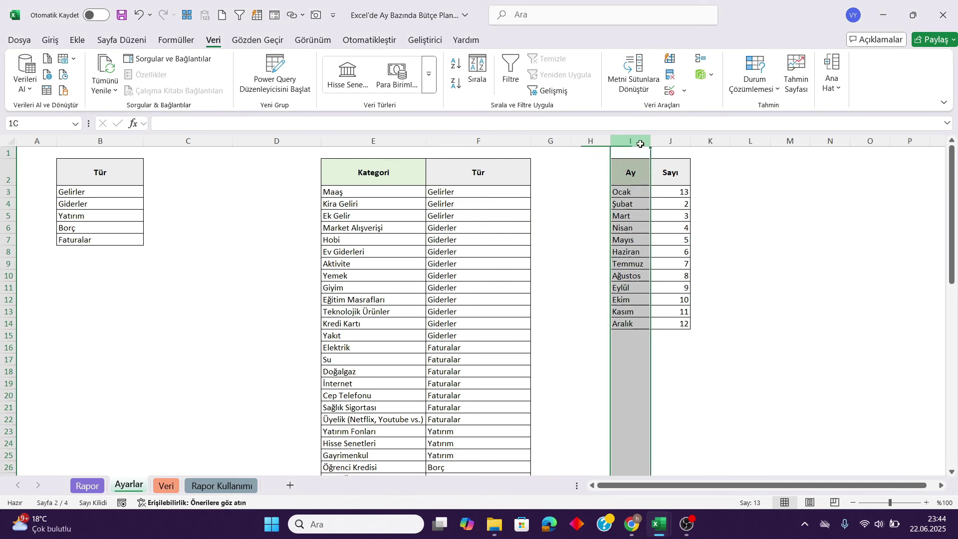
click(678, 194)
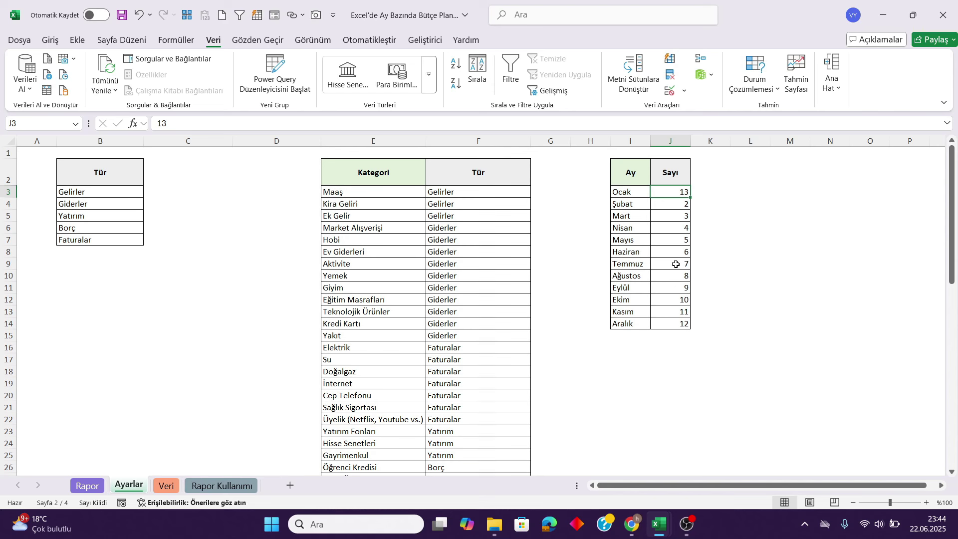
click(673, 206)
click(675, 227)
click(675, 262)
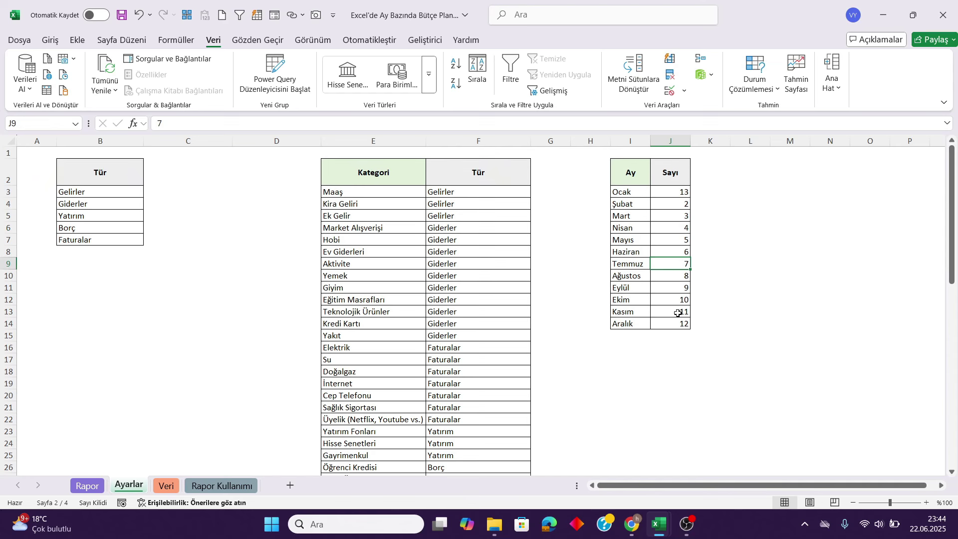
- Open the Rapor sheet and show the Ay choice under Dönem Seçimi, keeping the selected month
click(88, 486)
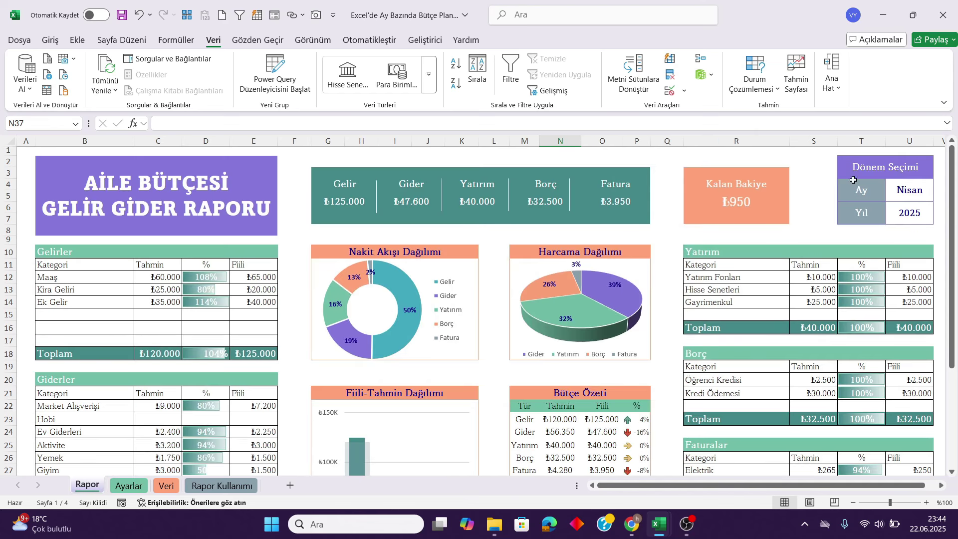
click(924, 192)
click(945, 190)
click(839, 241)
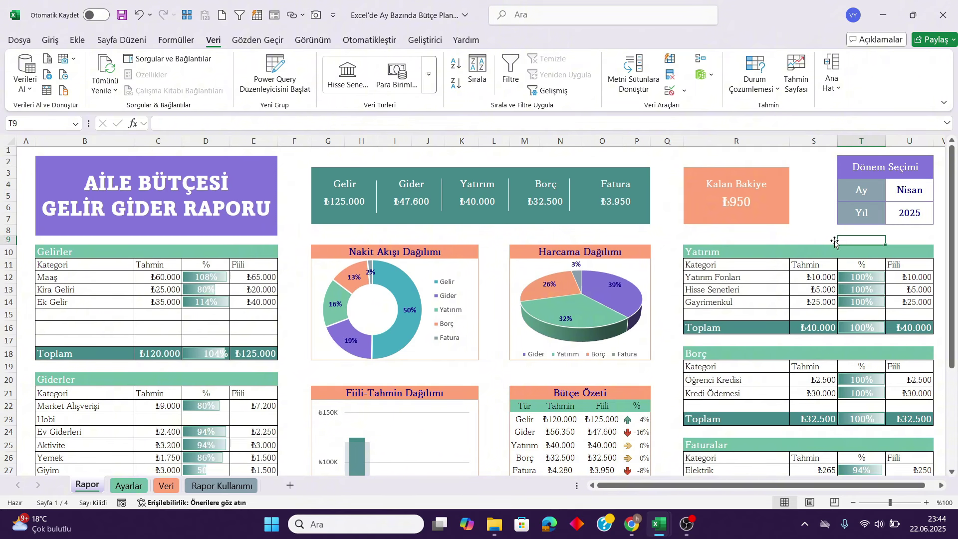
- Return to the Ayarlar sheet and review the month table I3:J14 from Ocak to Aralık
click(139, 492)
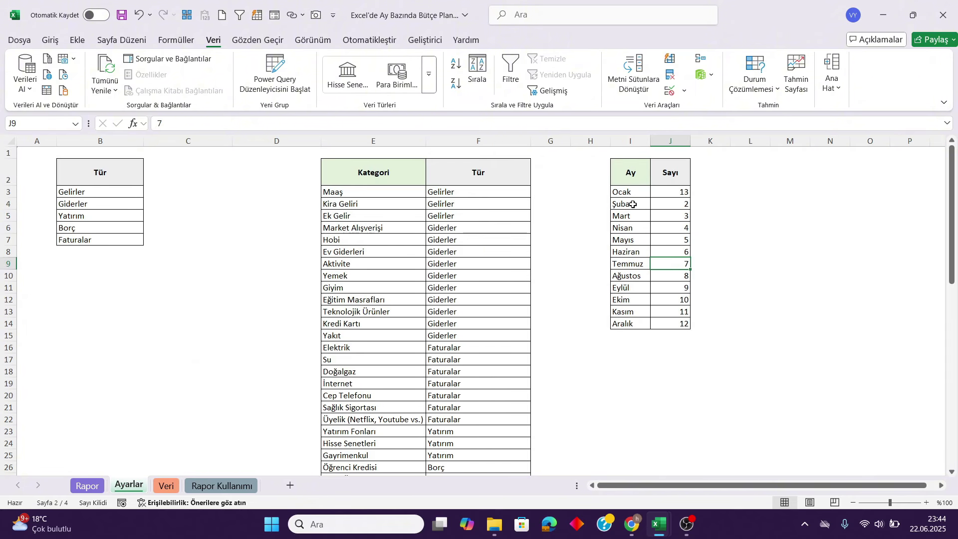
drag(624, 192, 670, 322)
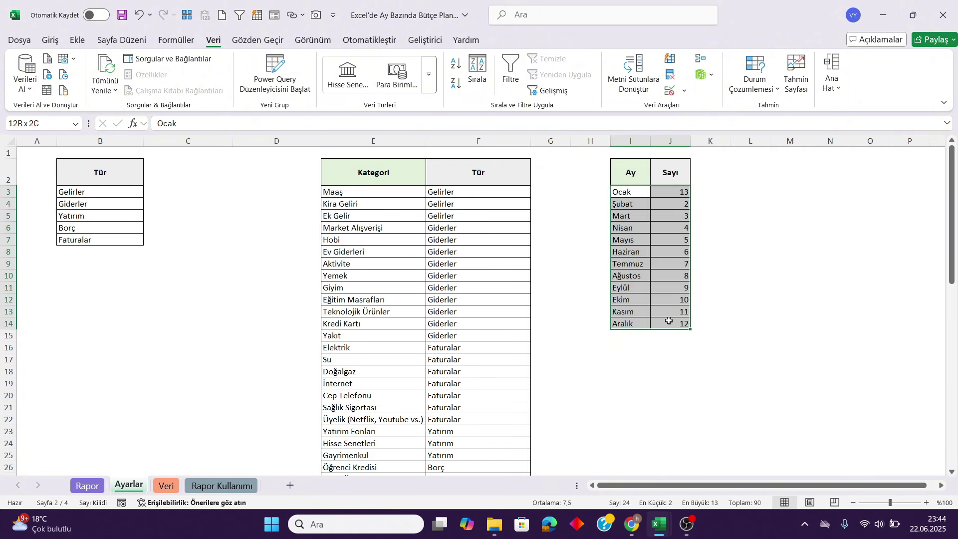
click(675, 263)
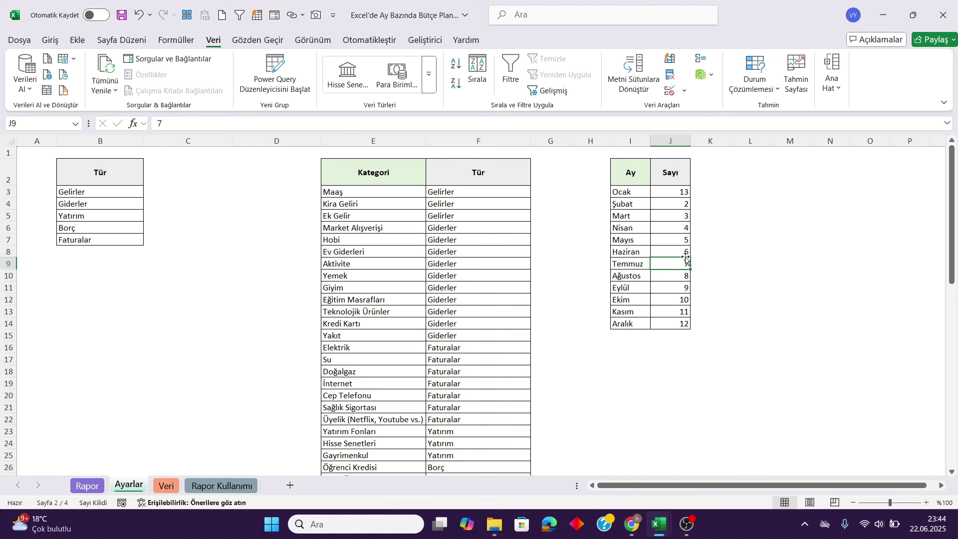
- Open the Veri sheet and review its column headers from Tarih through Açıklama and the recorded entries
click(167, 486)
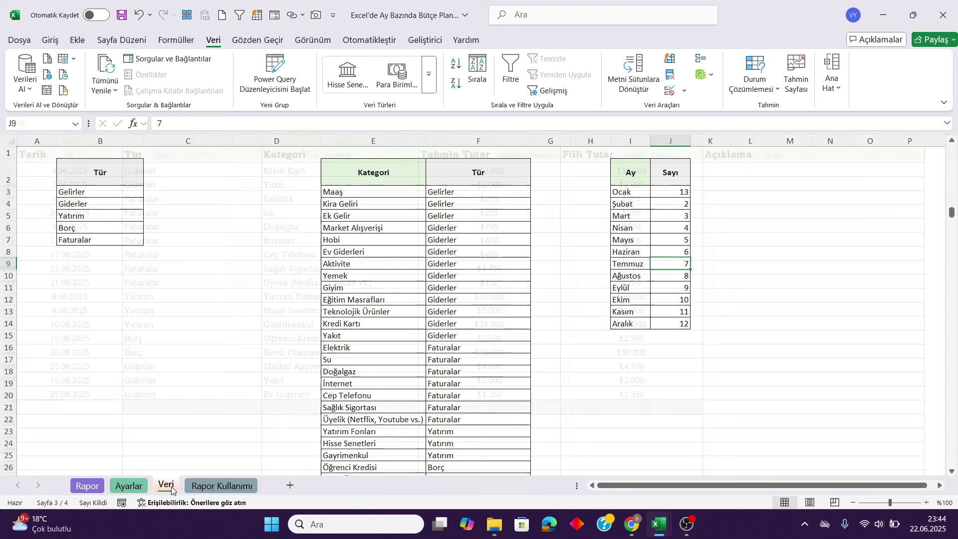
scroll(294, 296, up, 1)
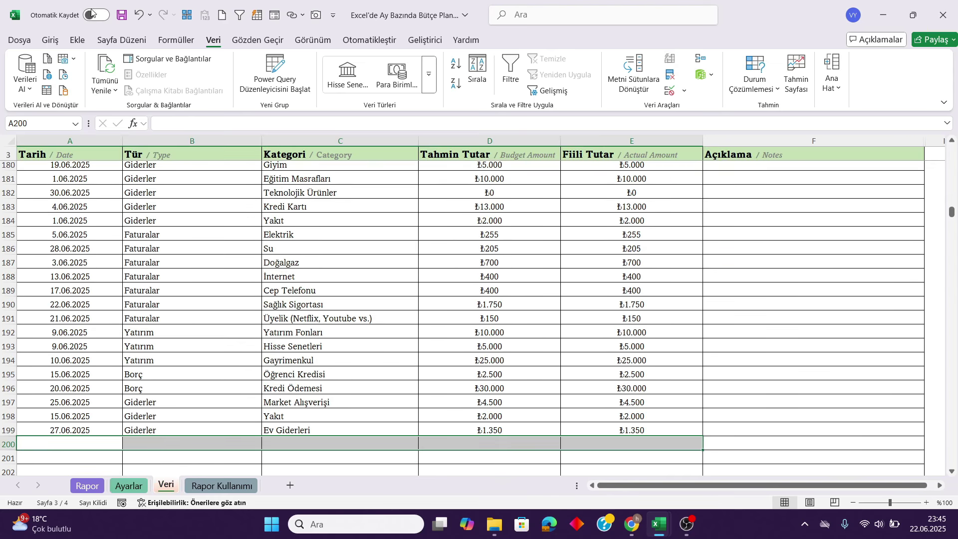
click(50, 40)
click(47, 150)
click(159, 155)
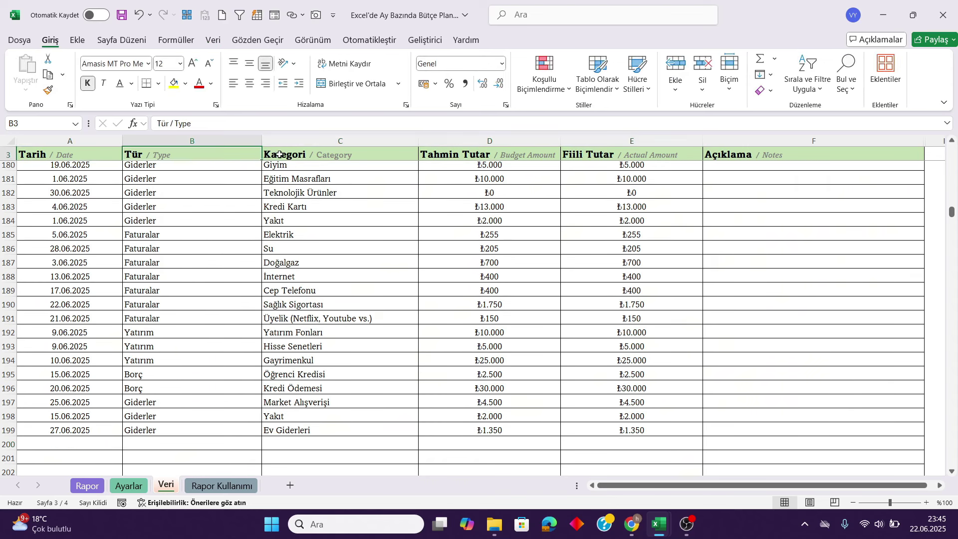
click(281, 154)
click(519, 155)
click(587, 154)
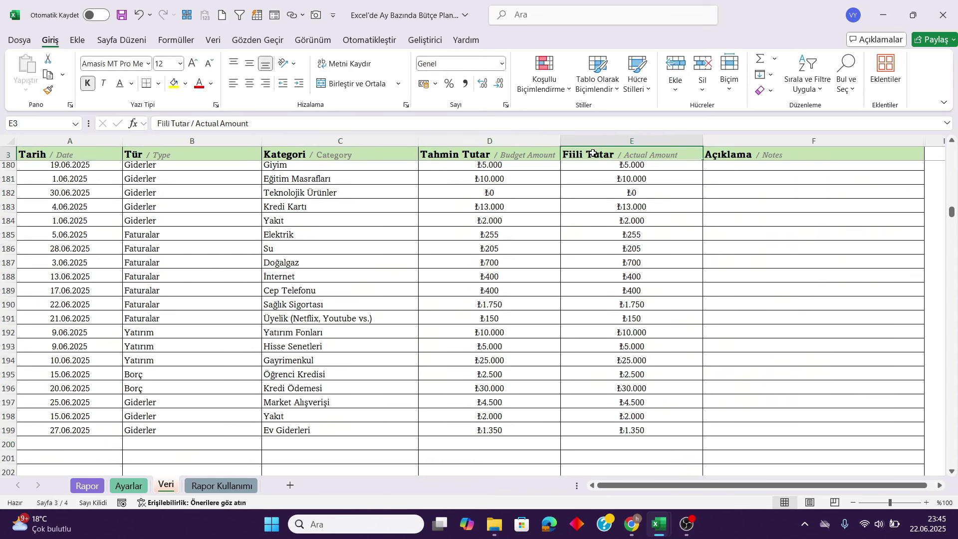
click(772, 155)
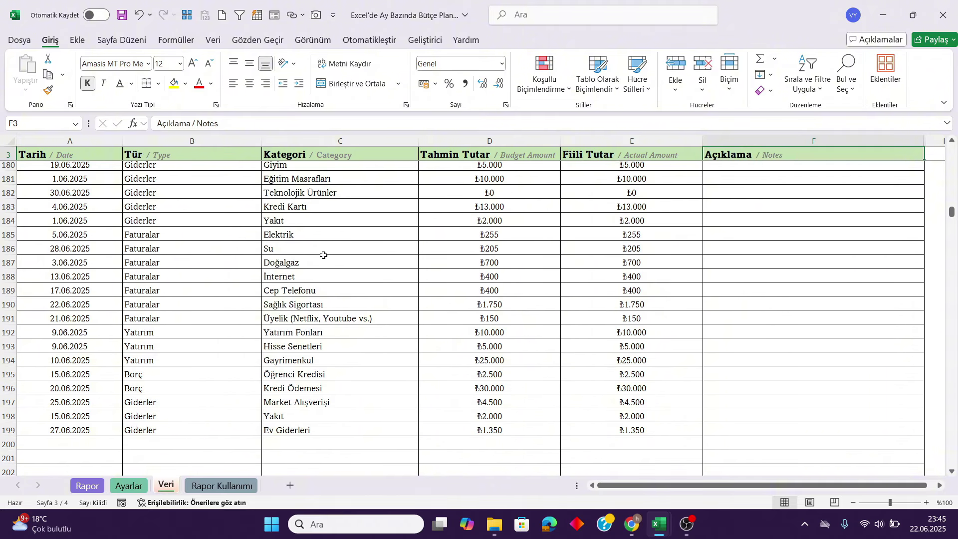
scroll(241, 339, up, 4)
scroll(241, 338, down, 4)
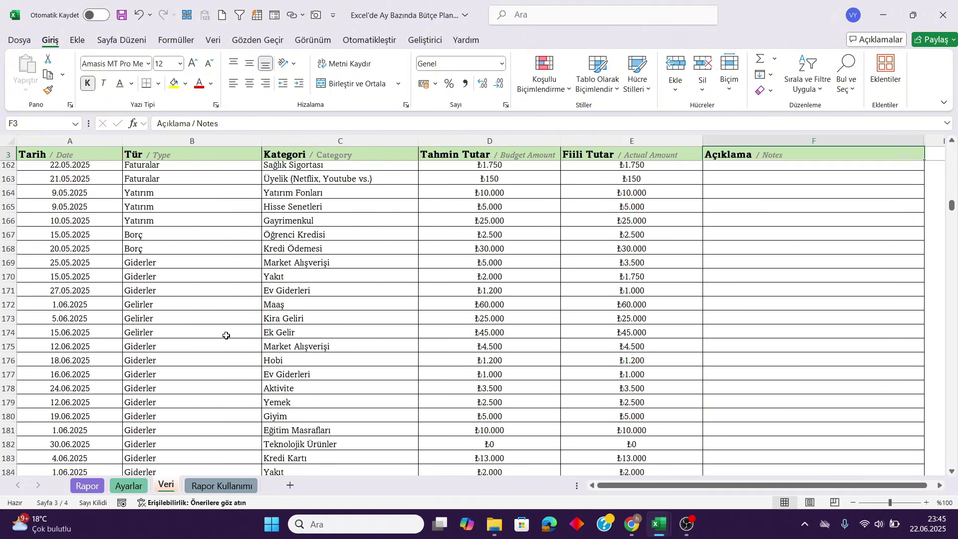
- Enter the date 12.06.2025 in the first empty Tarih cell, A200
scroll(205, 353, down, 3)
click(62, 336)
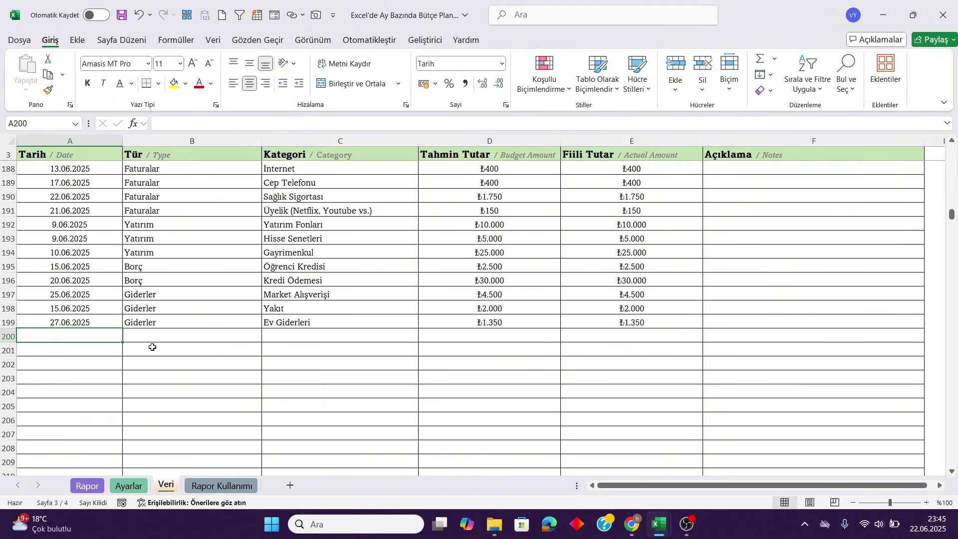
text(12.0)
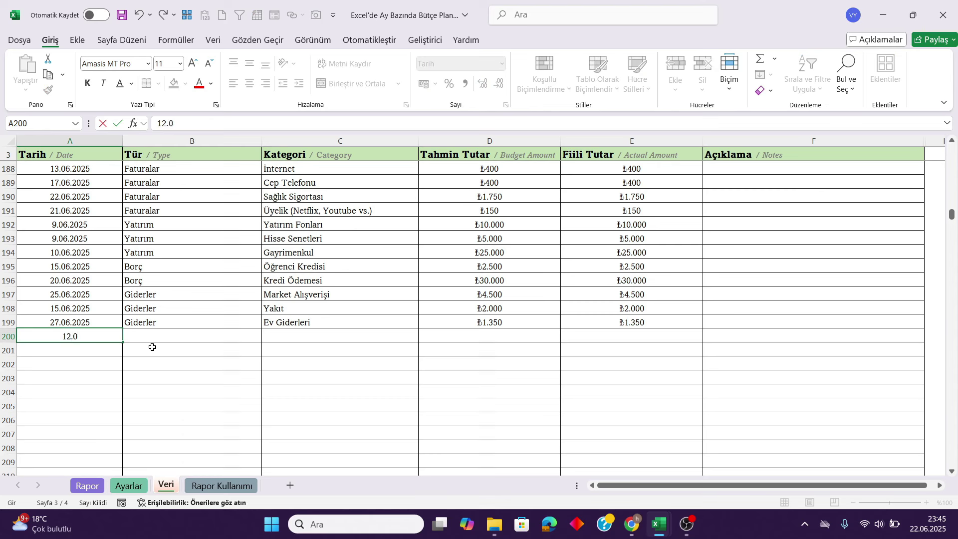
text(6.2025)
key(Tab)
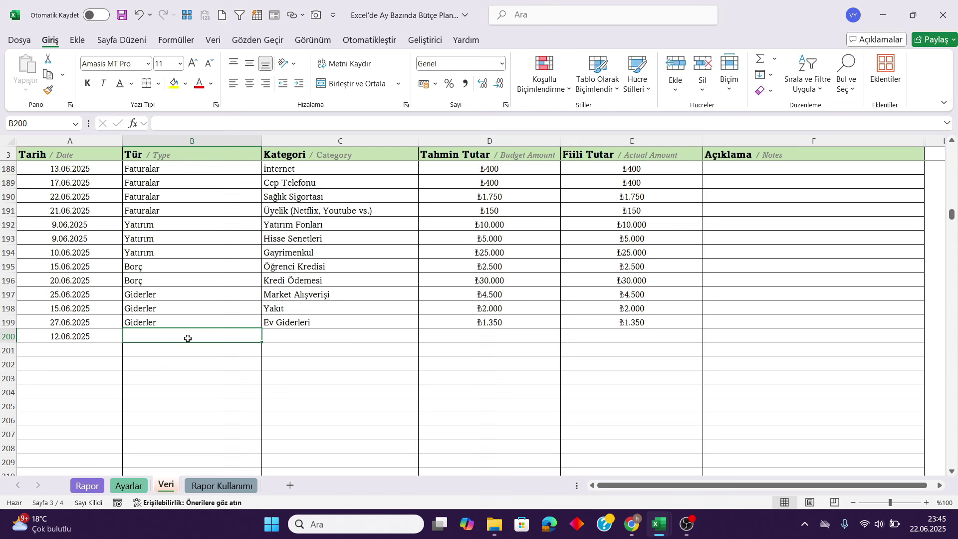
- Fill the Tür lookup formula from B199 down to B204 and check the copied formulas in B200 and B201
click(205, 323)
drag(262, 329, 241, 403)
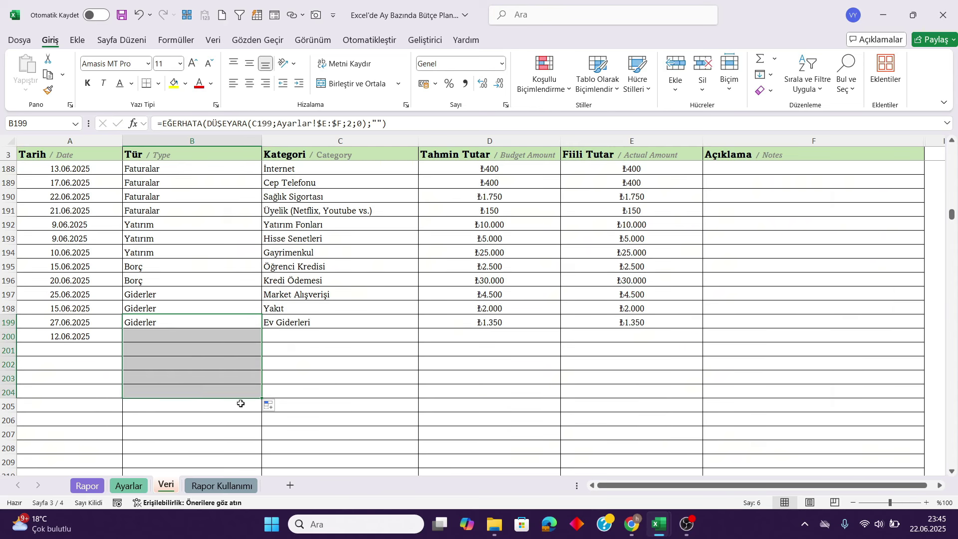
click(160, 341)
click(165, 355)
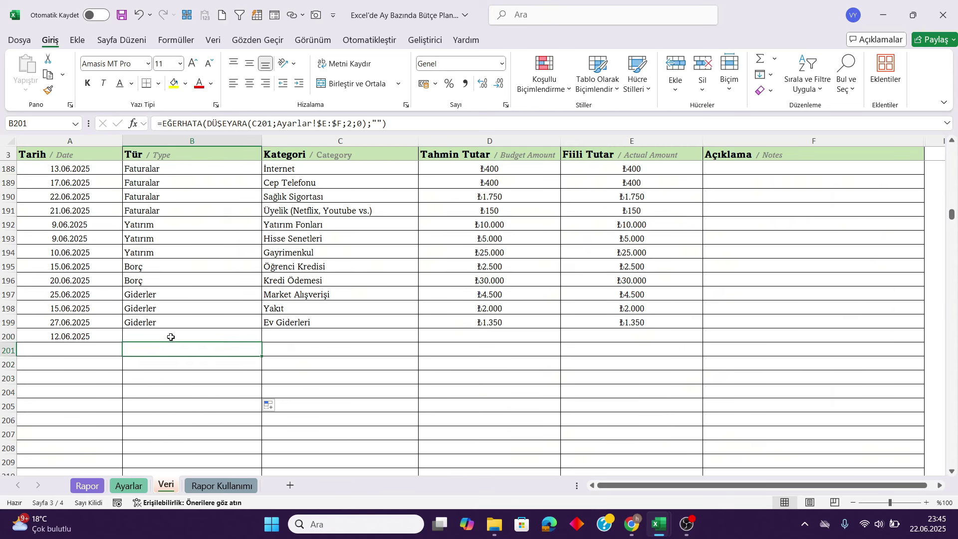
click(171, 336)
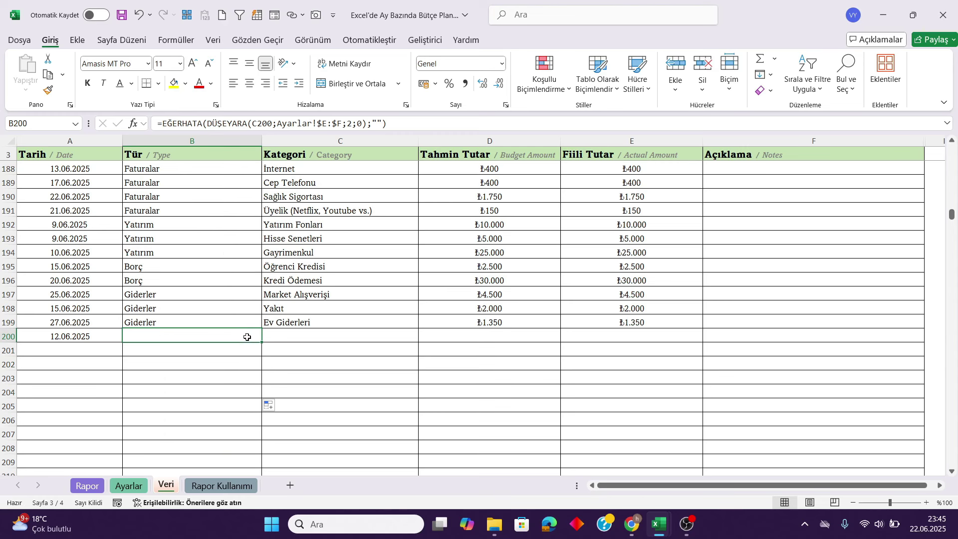
- Choose Ek Gelir as the Kategori of the new entry in C200
click(312, 338)
click(424, 337)
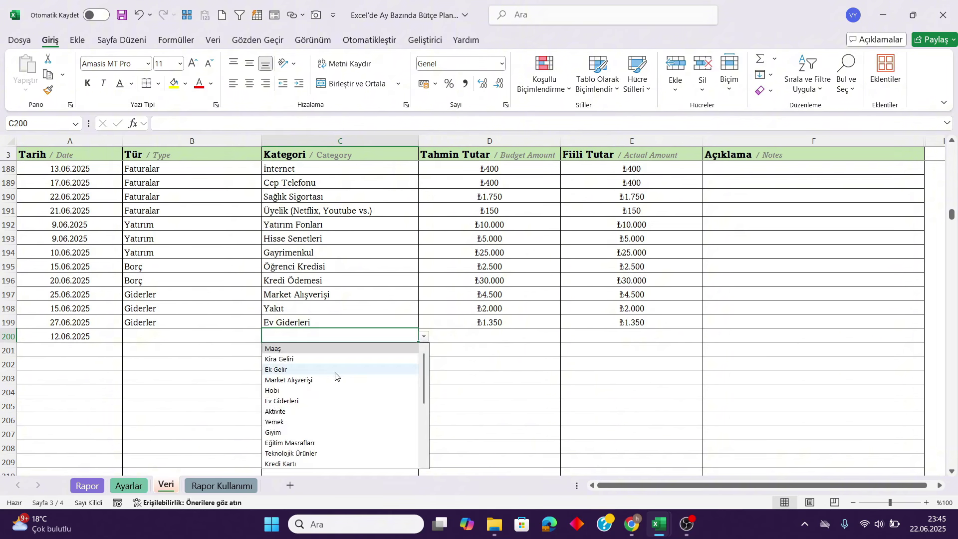
click(335, 373)
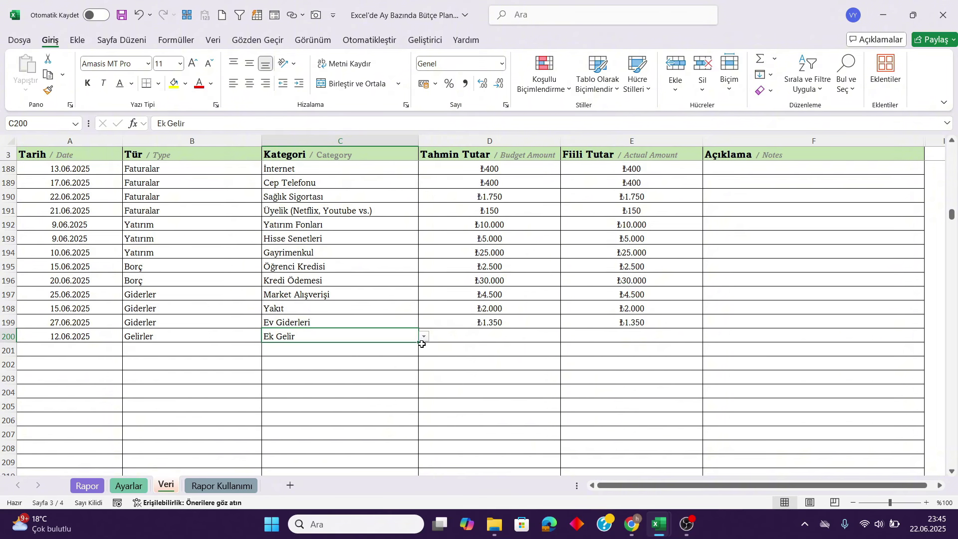
- Enter 1000 as both the Tahmin Tutar and the Fiili Tutar in row 200
click(468, 333)
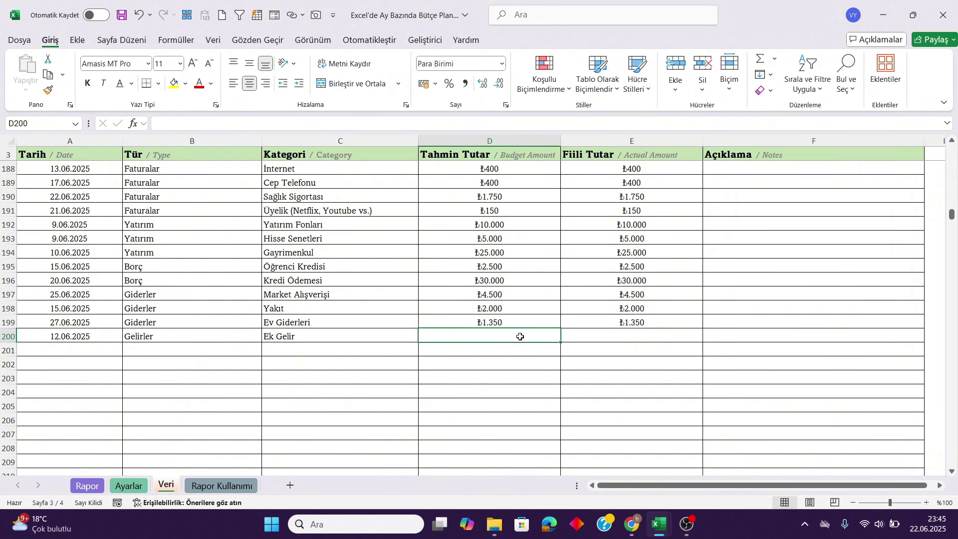
text(1000)
key(Tab)
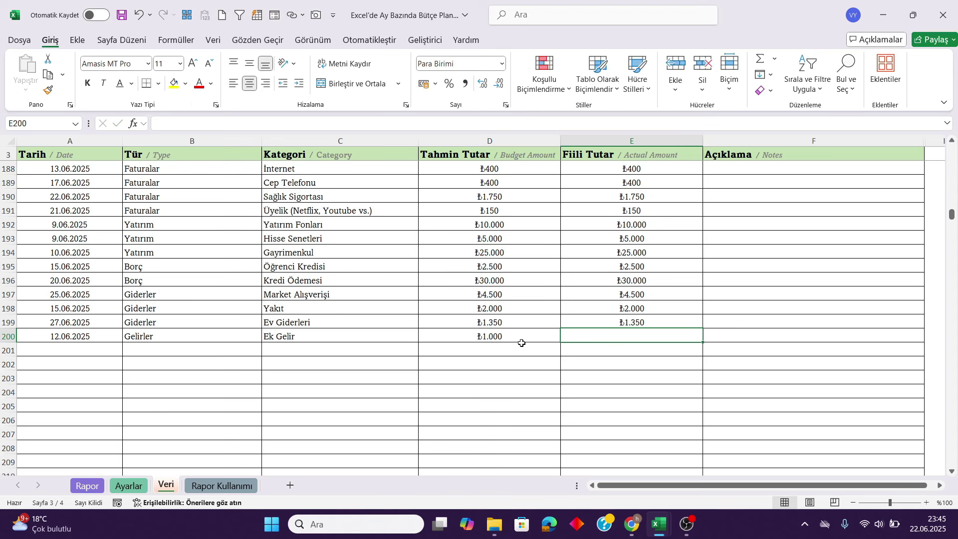
text(1000)
key(Tab)
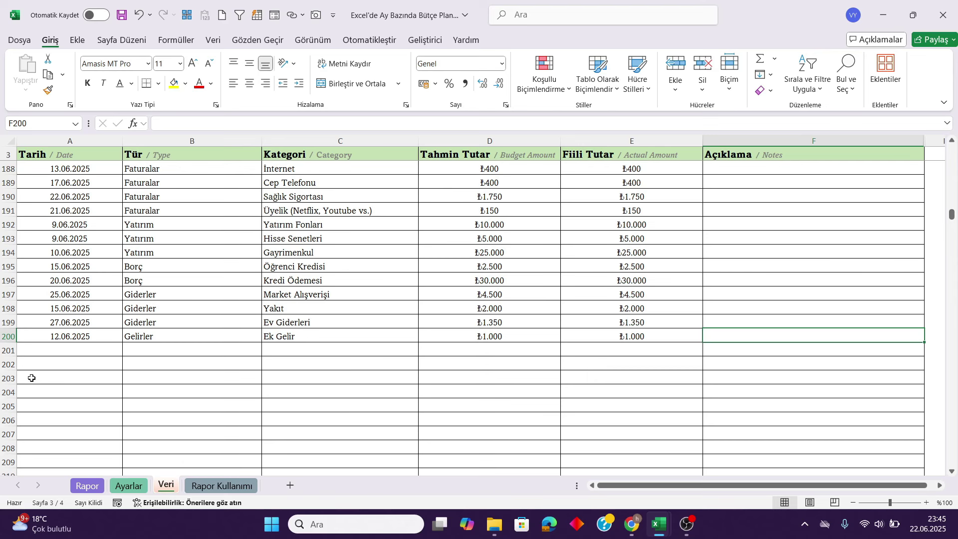
- Unhide columns G and H next to Açıklama on the Veri sheet and select G9 to inspect its month formula
click(79, 336)
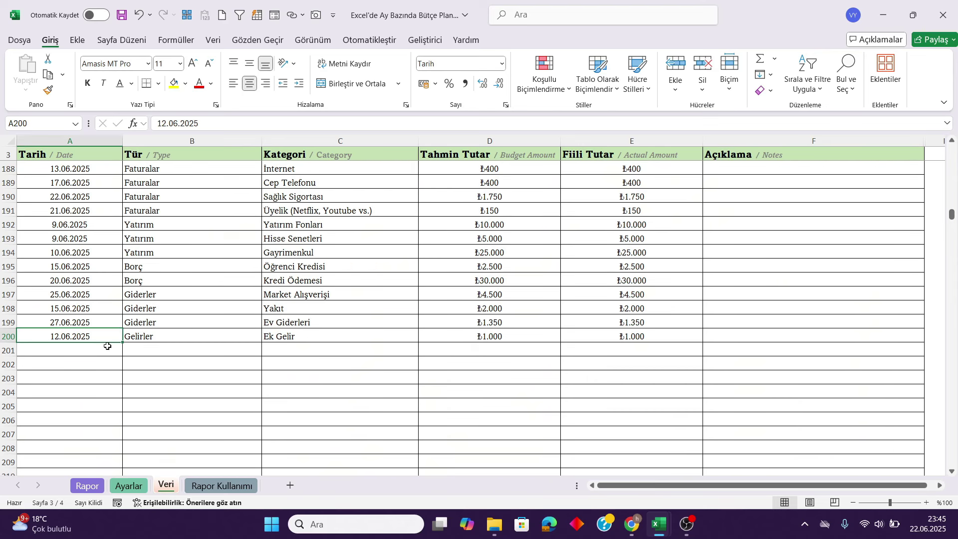
drag(790, 485, 797, 485)
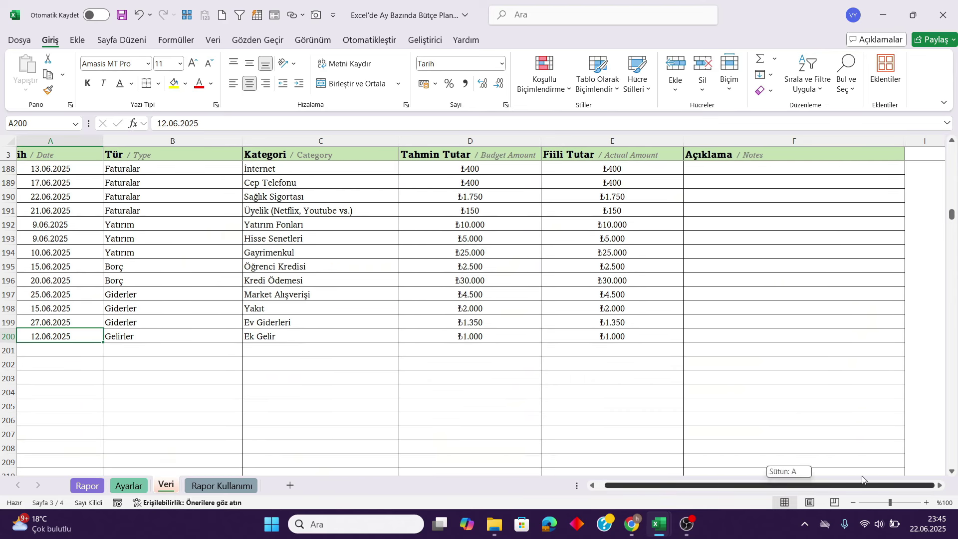
drag(914, 141, 879, 142)
right_click(726, 141)
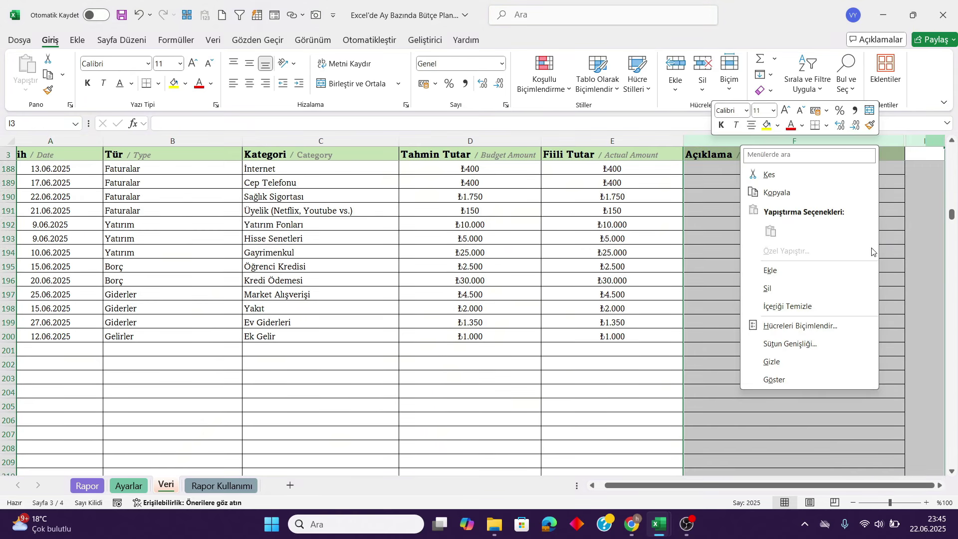
click(812, 381)
click(842, 242)
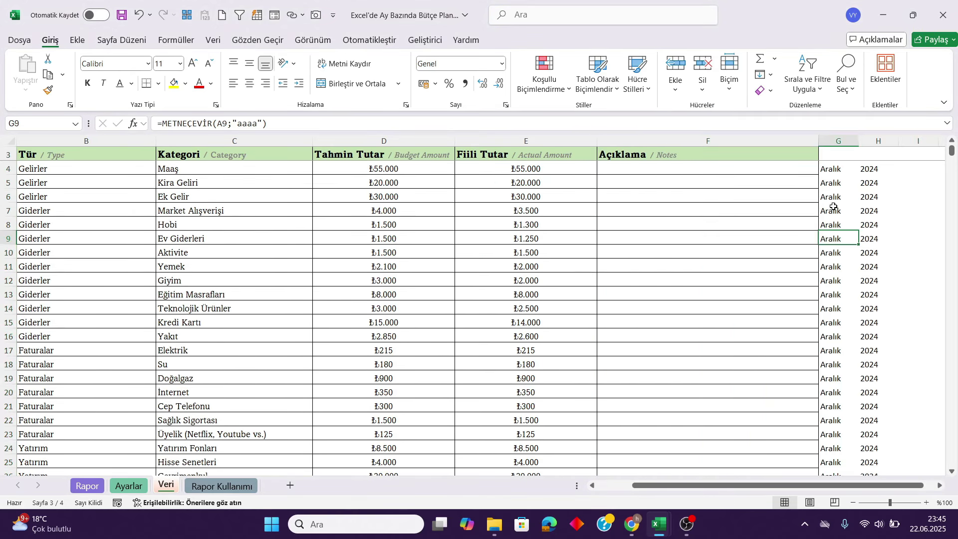
- Examine the METNEÇEVİR month formula in G28 on the Veri sheet and the date cell it refers to
scroll(833, 206, down, 3)
scroll(834, 206, down, 2)
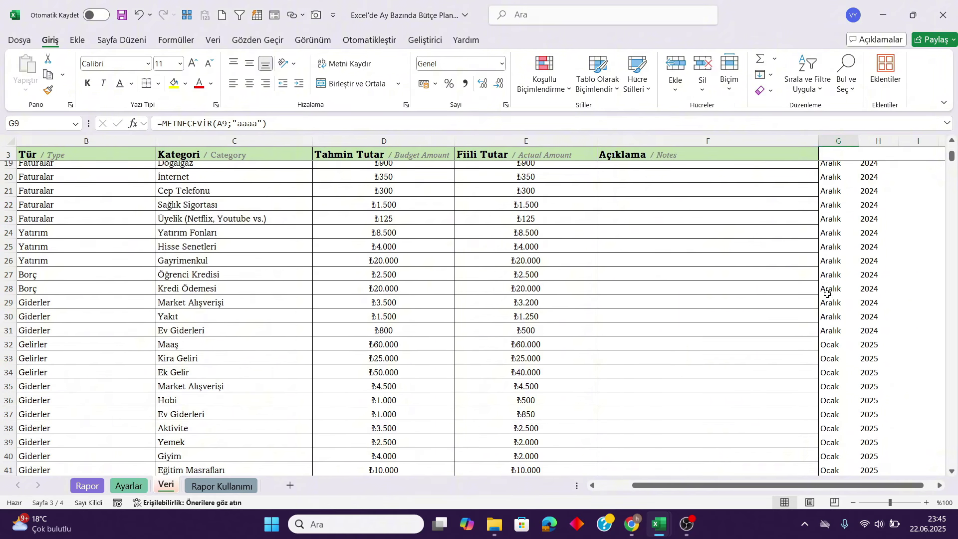
click(828, 294)
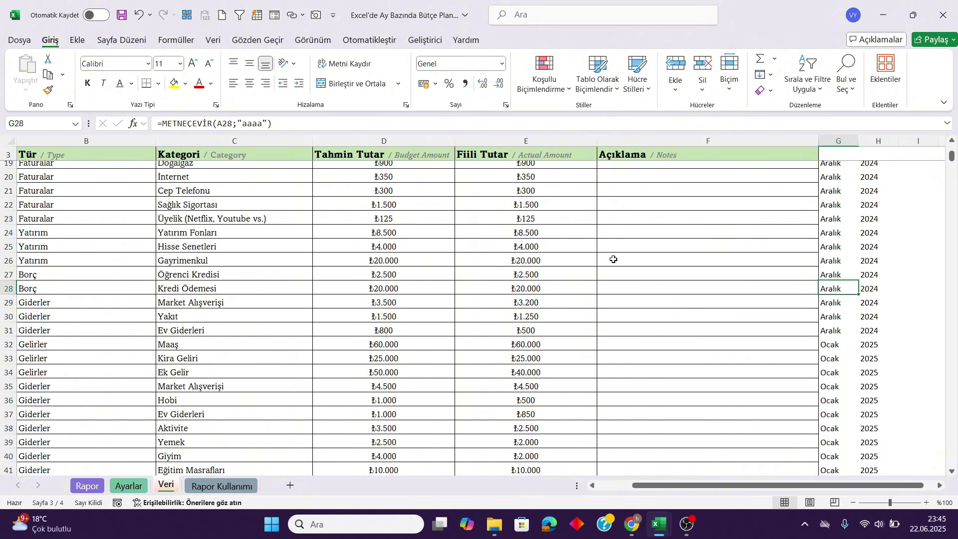
click(281, 122)
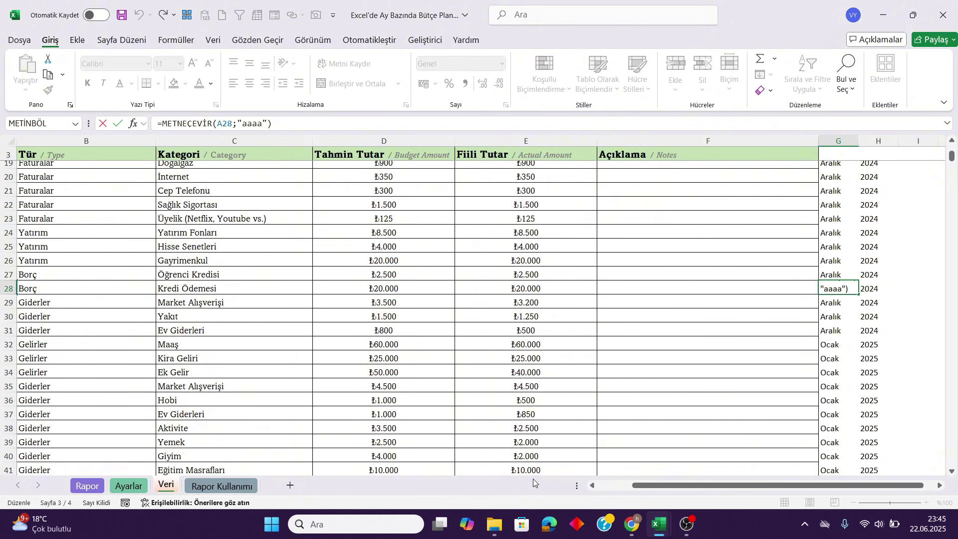
mouse_move(657, 488)
mouse_down()
mouse_move(582, 490)
mouse_move(668, 486)
mouse_up()
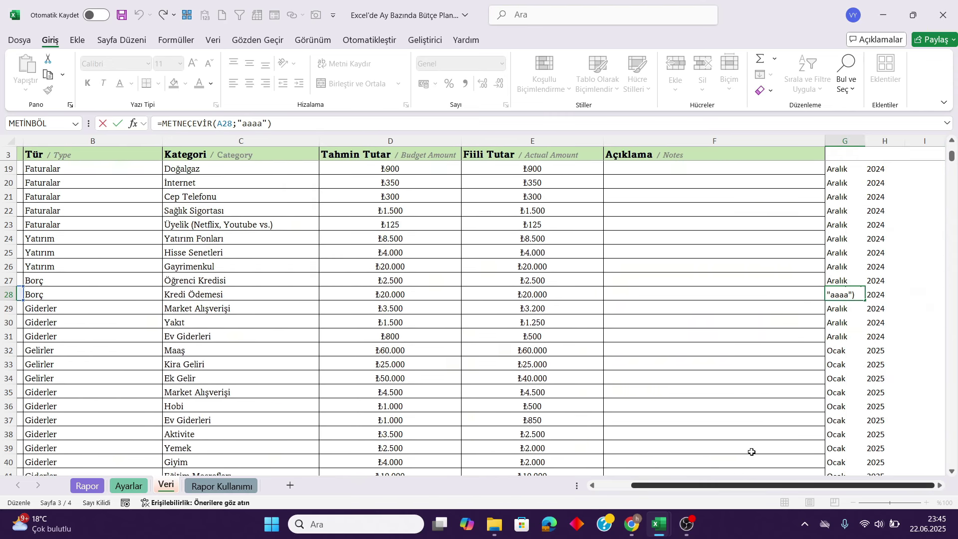
- Inspect the METNEÇEVİR year formula in H28 together with its source date in the Tarih column
double_click(881, 295)
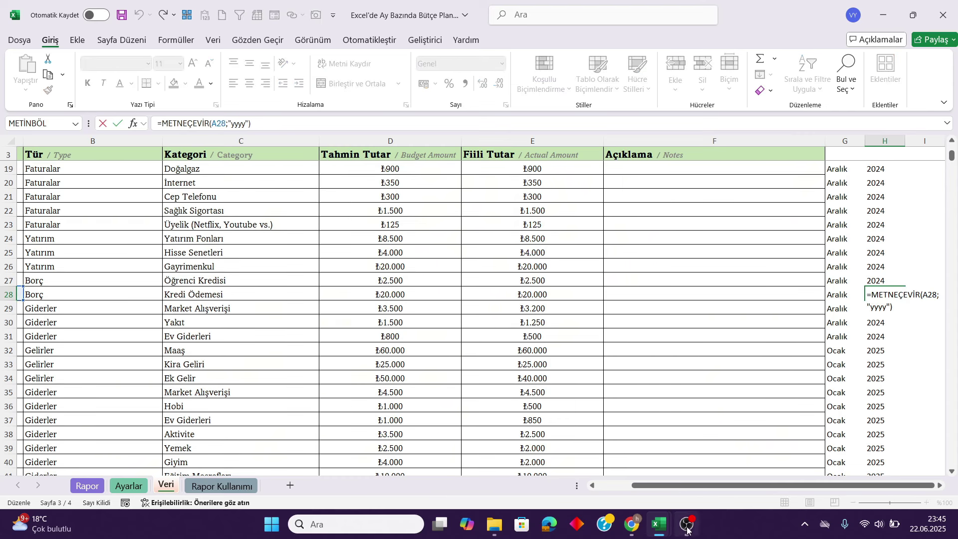
drag(649, 486, 508, 485)
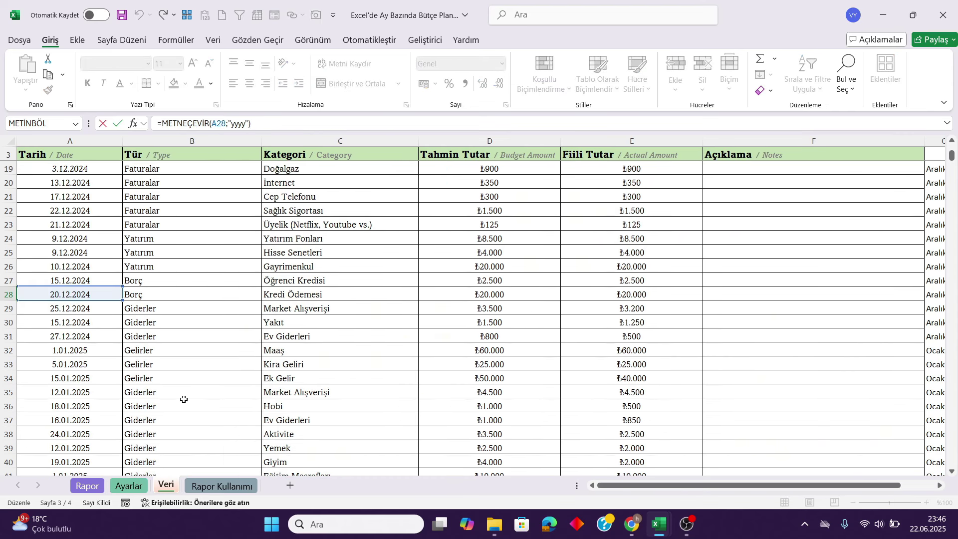
key(ctrl+Return)
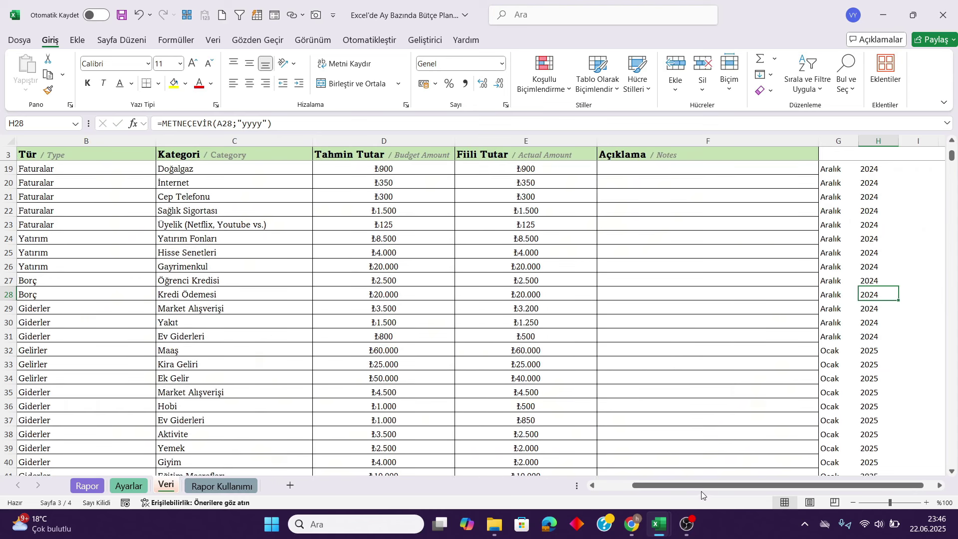
drag(702, 487, 667, 487)
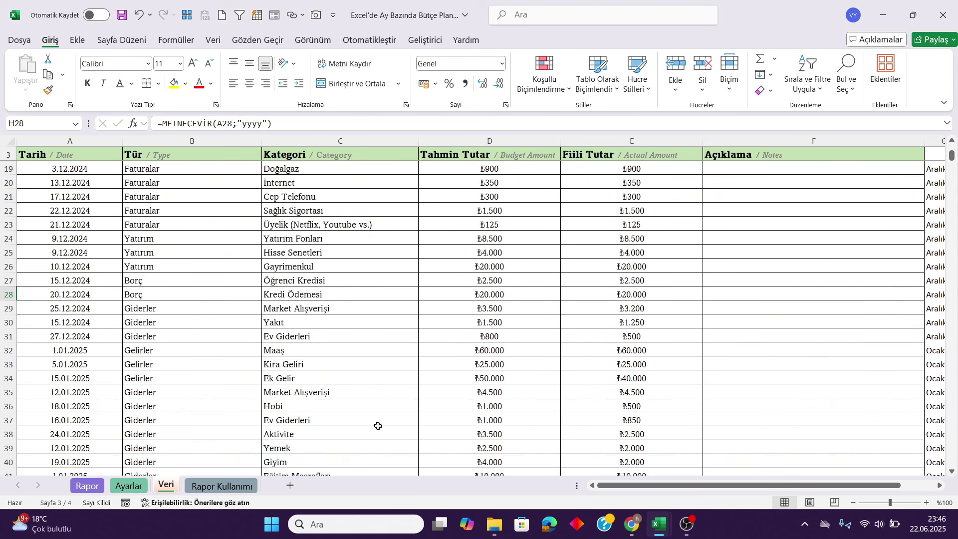
- Go to the Rapor sheet and view the month choices of the Ay cell under Dönem Seçimi
click(88, 486)
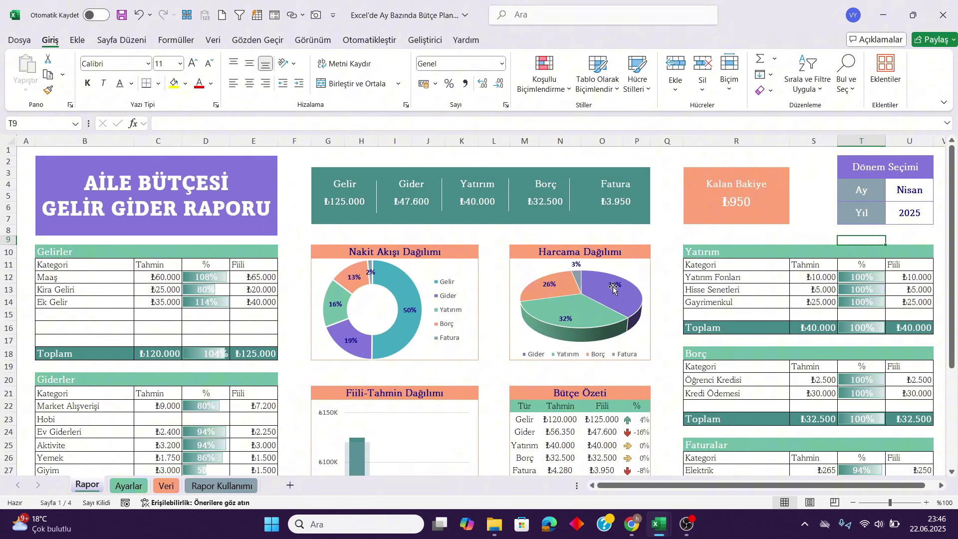
mouse_move(630, 298)
click(915, 189)
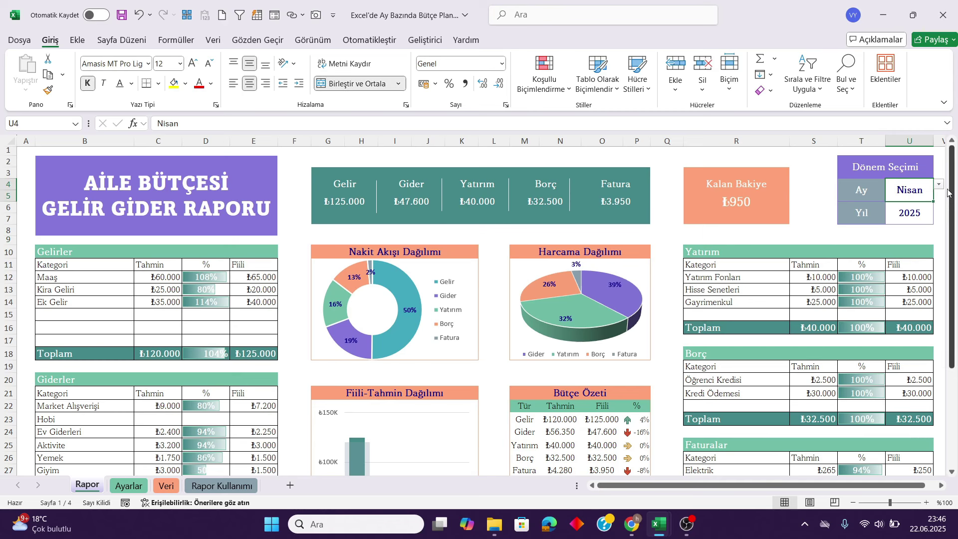
click(941, 186)
key(Escape)
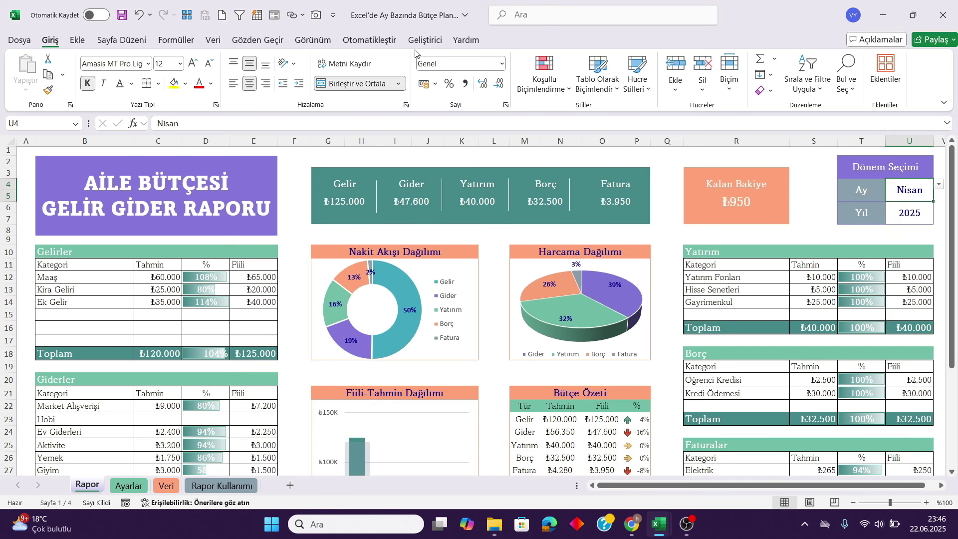
- Review the data validation list source behind the Ay cell U4, leaving its settings unchanged
click(220, 42)
click(670, 91)
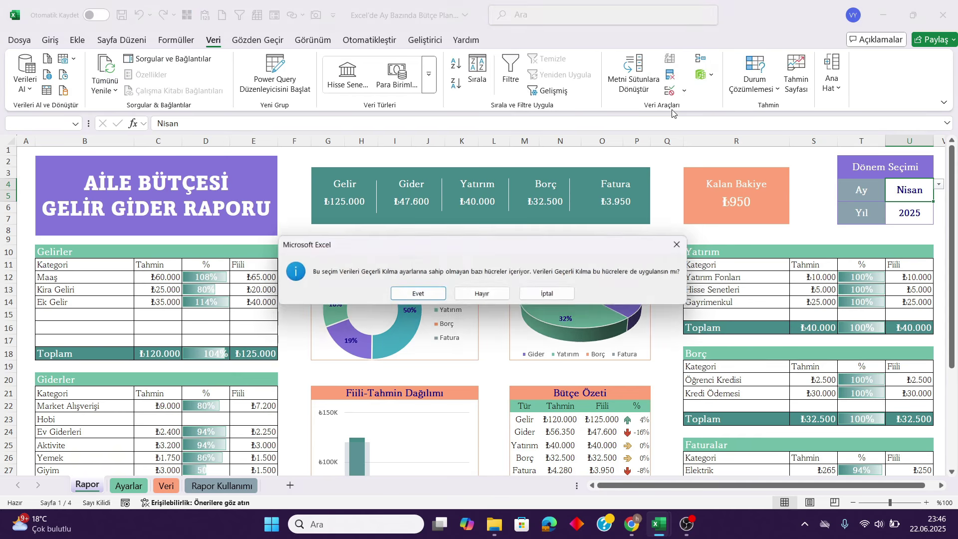
click(417, 300)
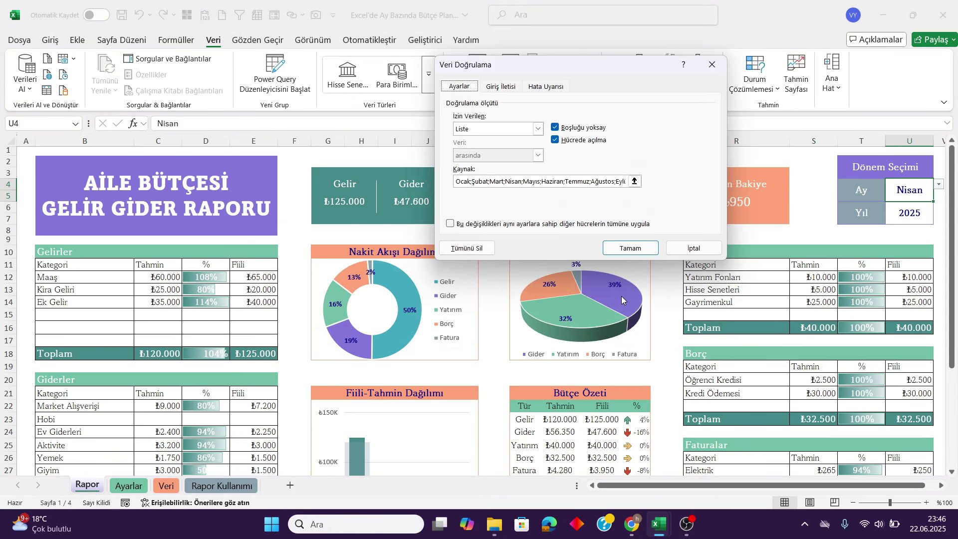
click(562, 180)
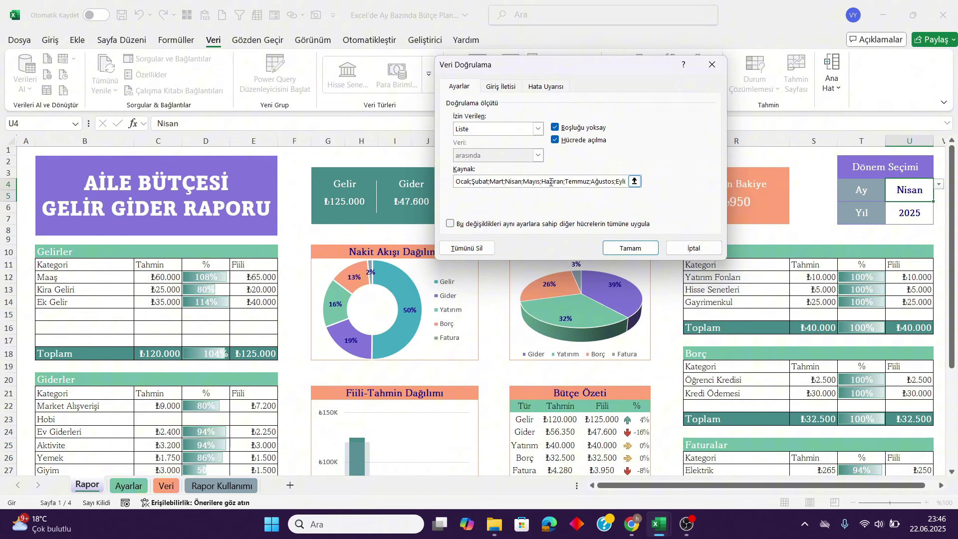
drag(456, 182, 624, 181)
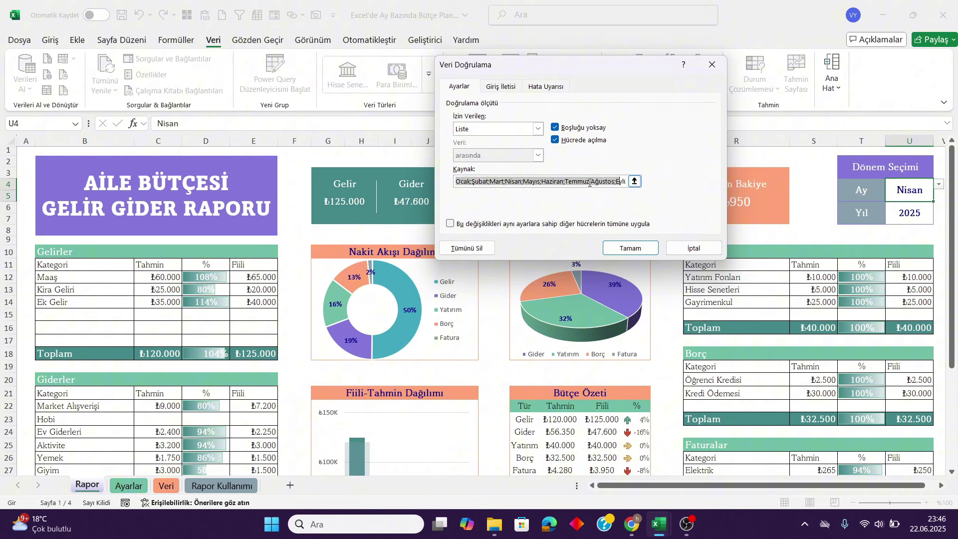
click(558, 181)
click(693, 248)
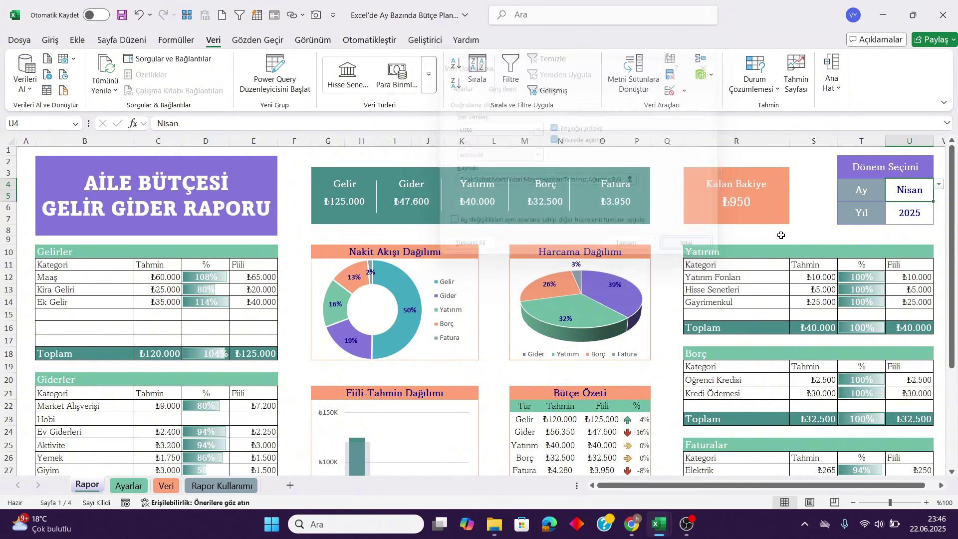
- View the Yıl cell's year choices and its data validation list source without changing the settings
click(909, 211)
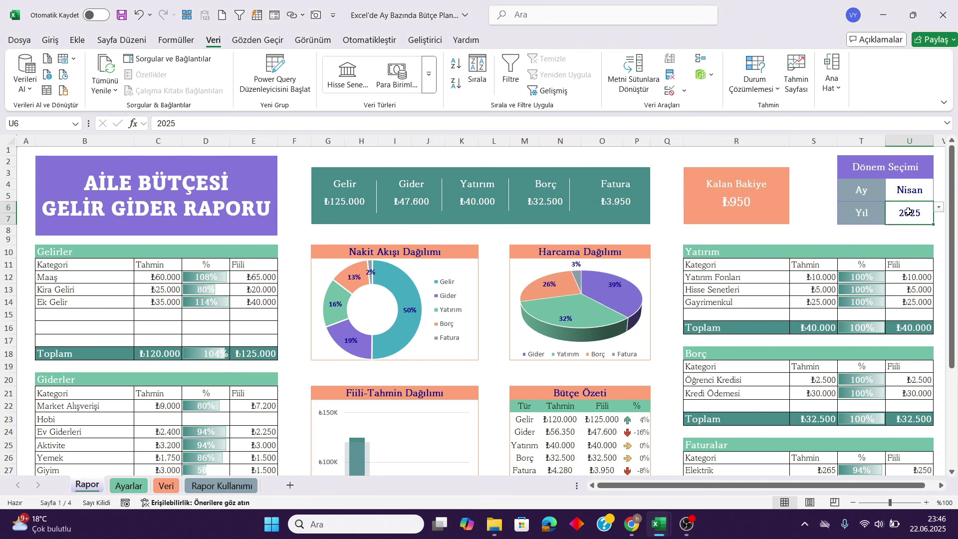
click(939, 209)
click(914, 213)
click(671, 90)
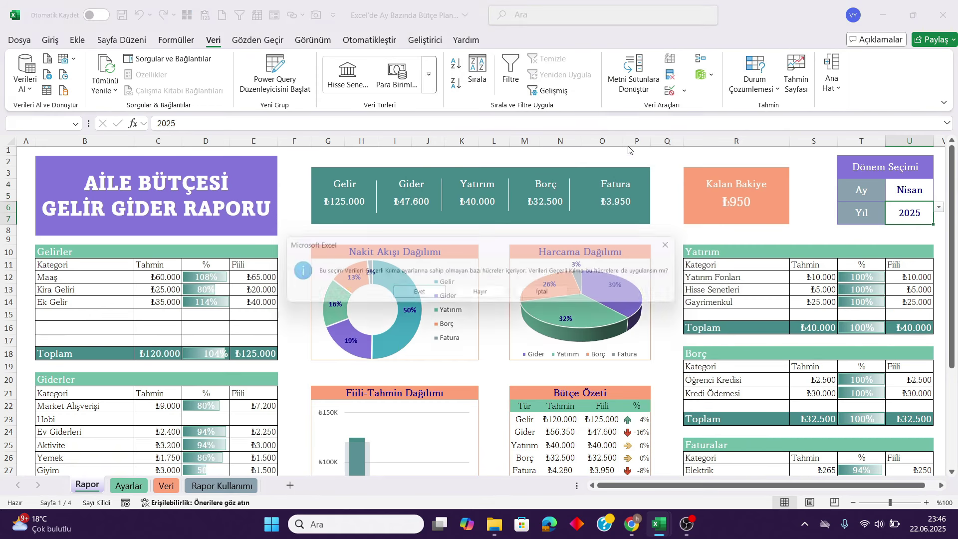
click(416, 296)
drag(508, 182, 575, 183)
click(576, 182)
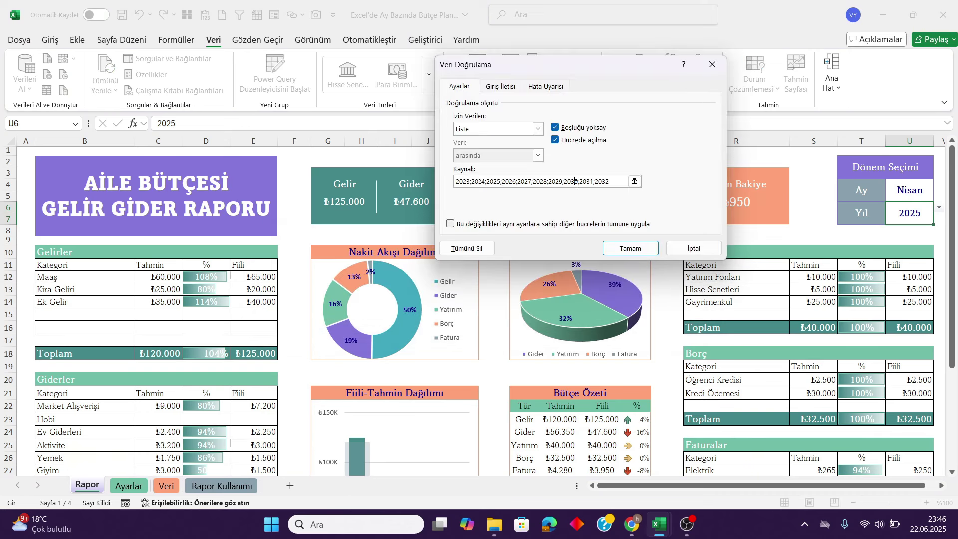
click(702, 248)
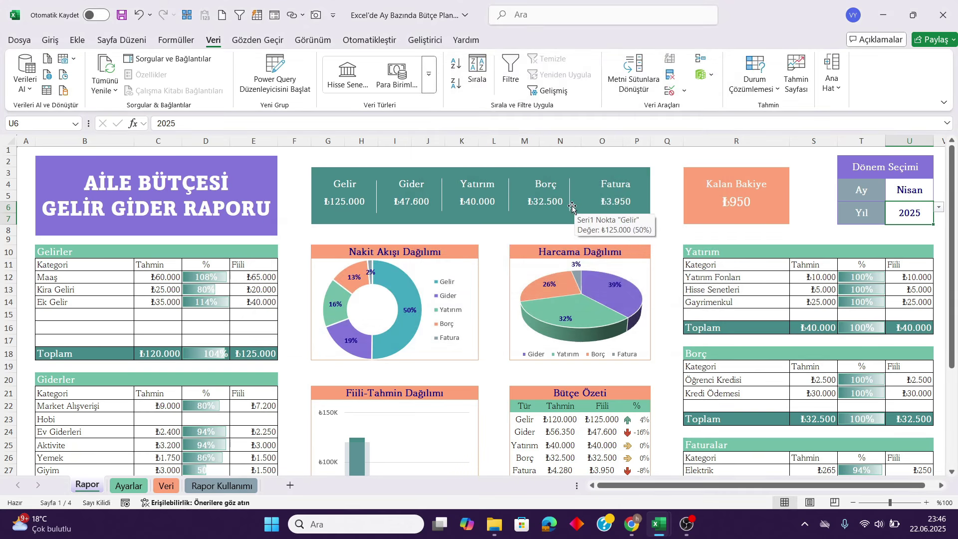
- Check the cell reference behind the Gelir amount in the summary band and the FİLTRE formula in B12
click(352, 187)
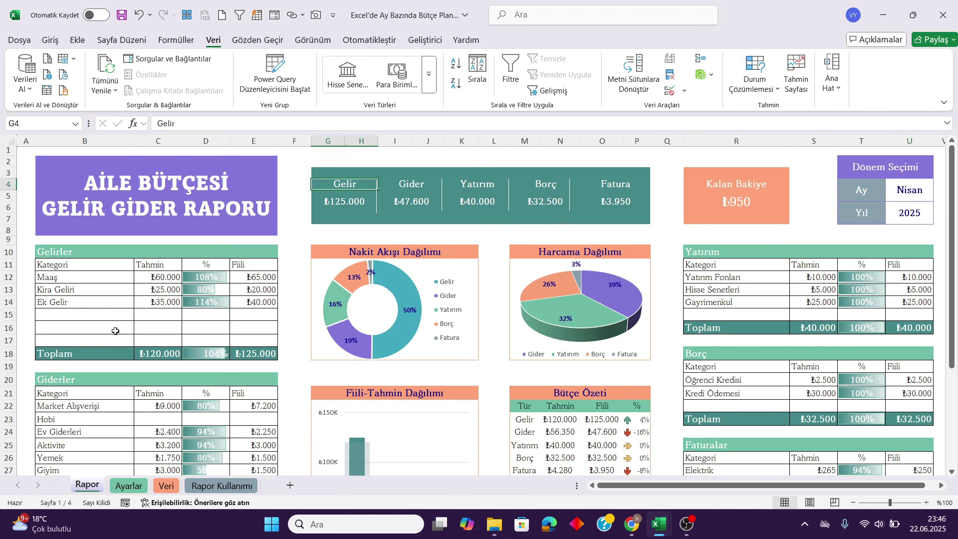
double_click(340, 205)
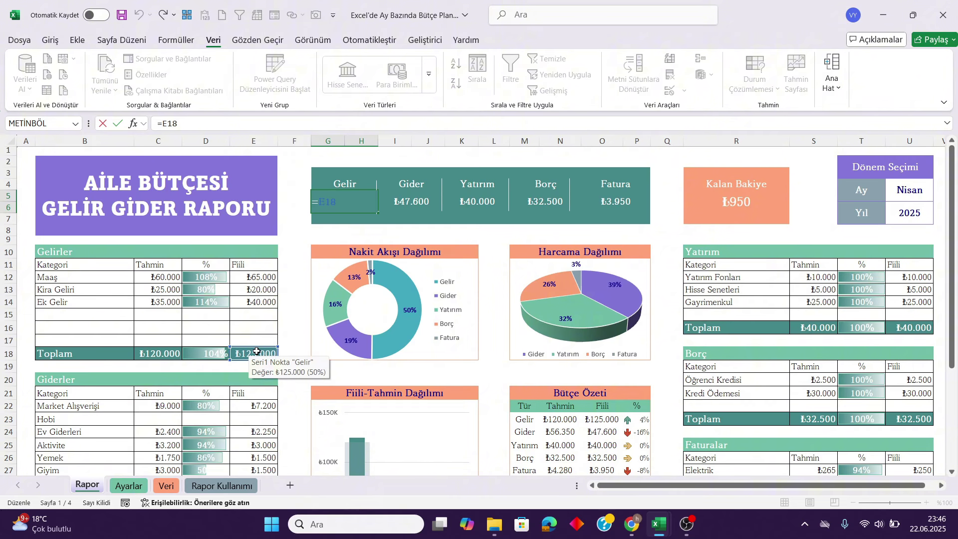
key(Escape)
click(70, 279)
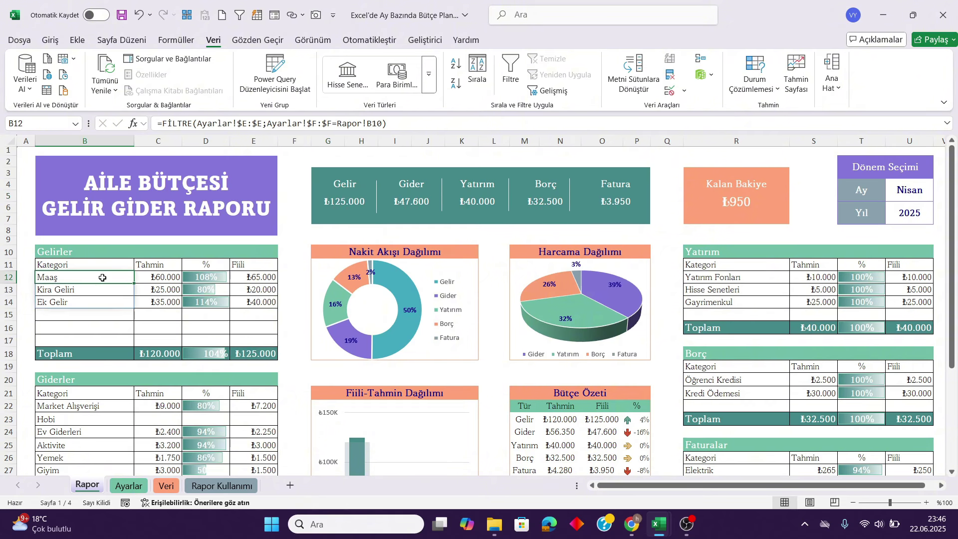
- Show the full Tahmin formula for Maaş in C12 and examine its second ÇOKETOPLA part
click(160, 277)
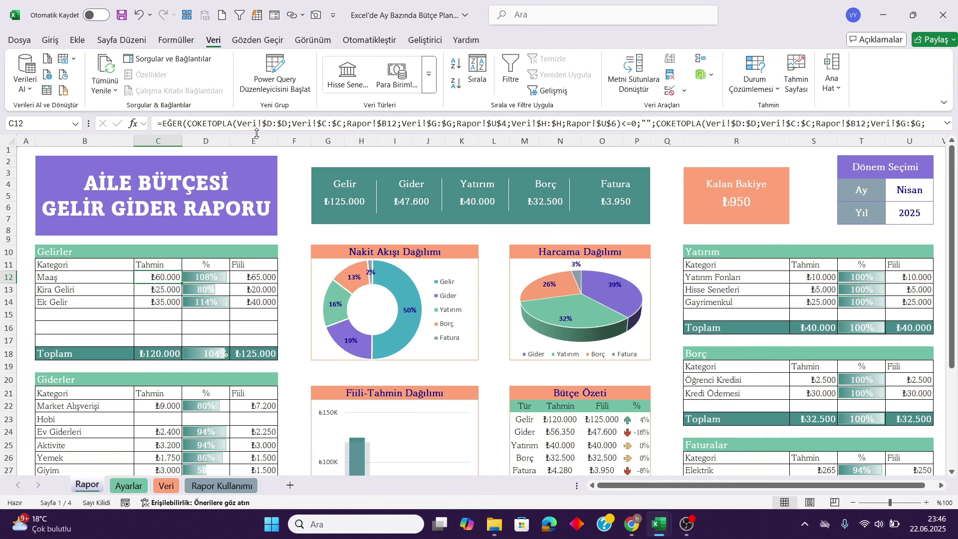
drag(257, 137, 259, 148)
click(282, 136)
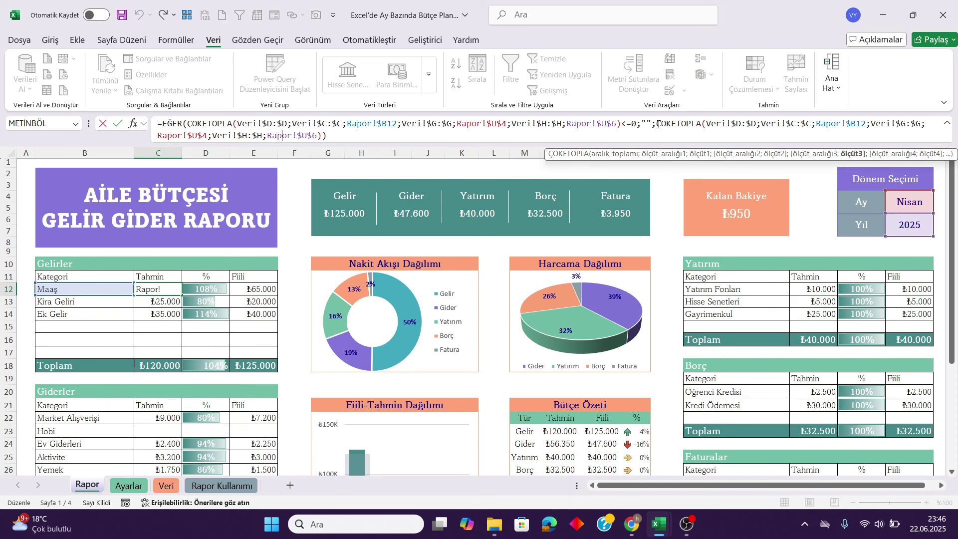
drag(659, 124, 331, 146)
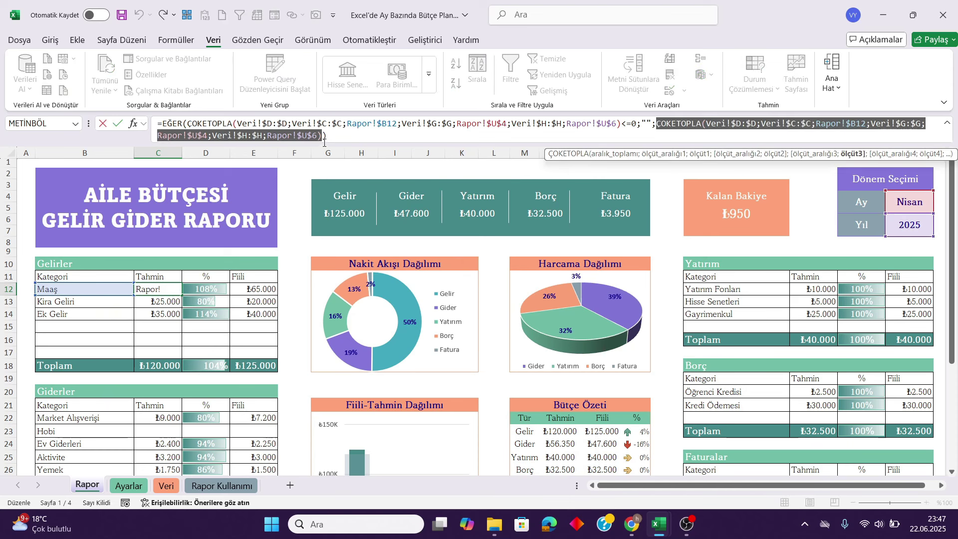
click(325, 138)
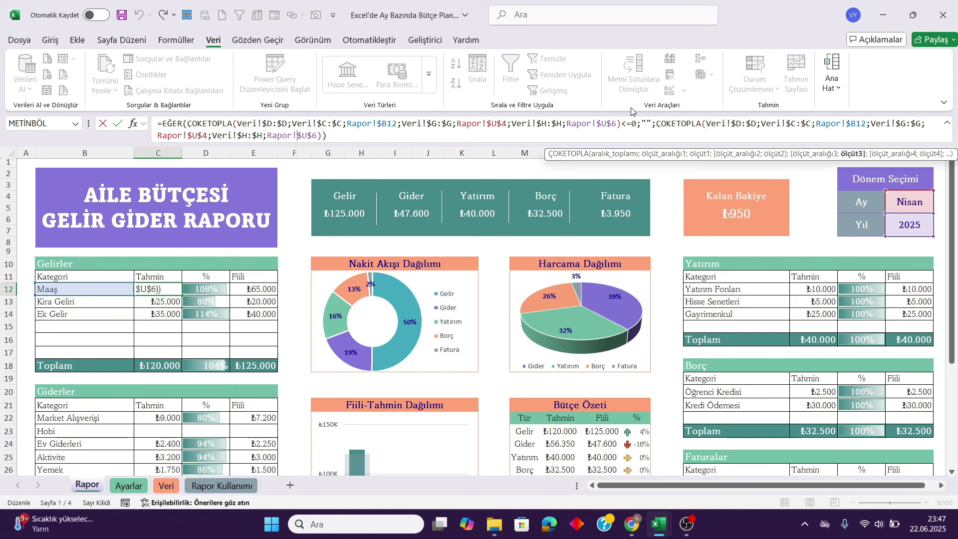
drag(657, 124, 705, 125)
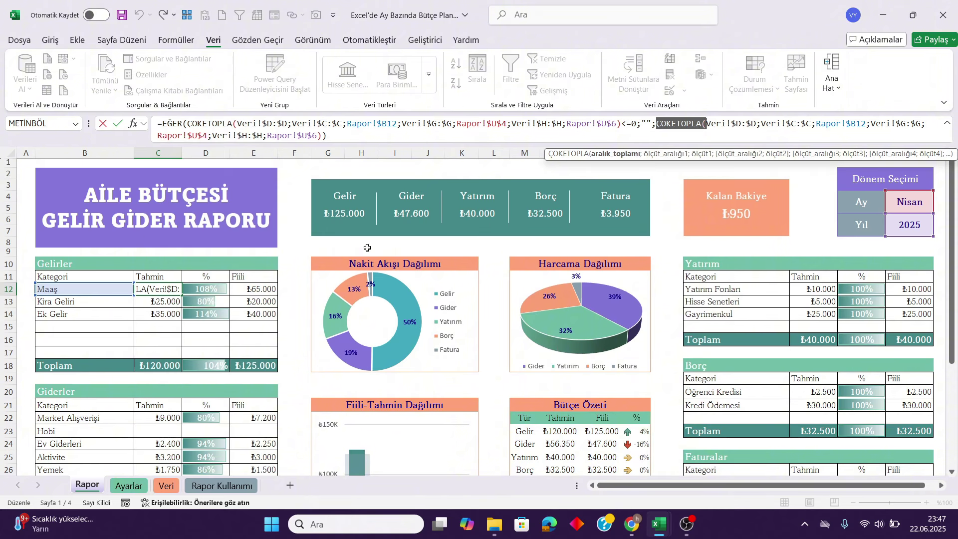
key(Escape)
- Select the Tahmin Tutar column's data on the Veri sheet as the formula's sum range and return to Rapor
click(166, 485)
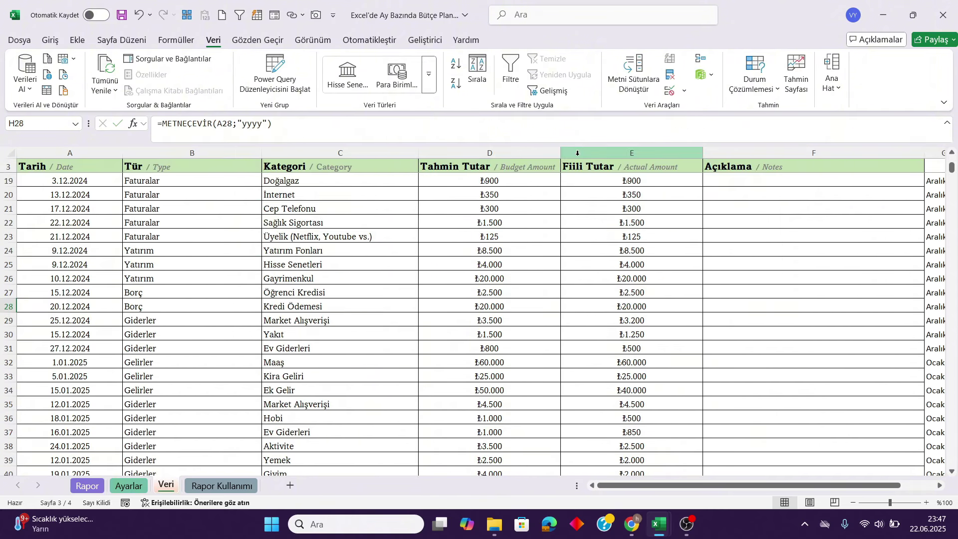
click(481, 170)
key(ctrl+shift+Down)
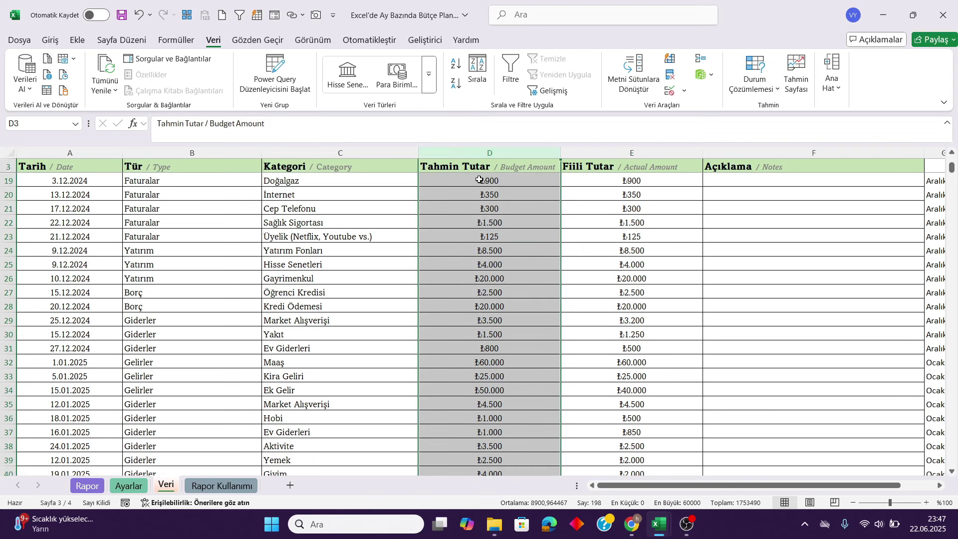
click(87, 486)
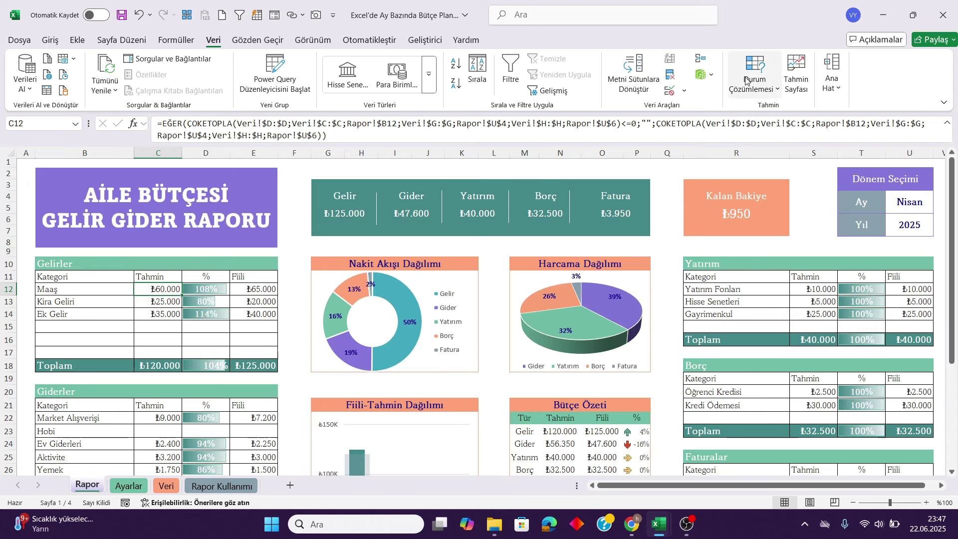
- Highlight the criteria range Veri!$C:$C in C12's formula and look up the matching Kategori column on Veri
drag(763, 124, 811, 124)
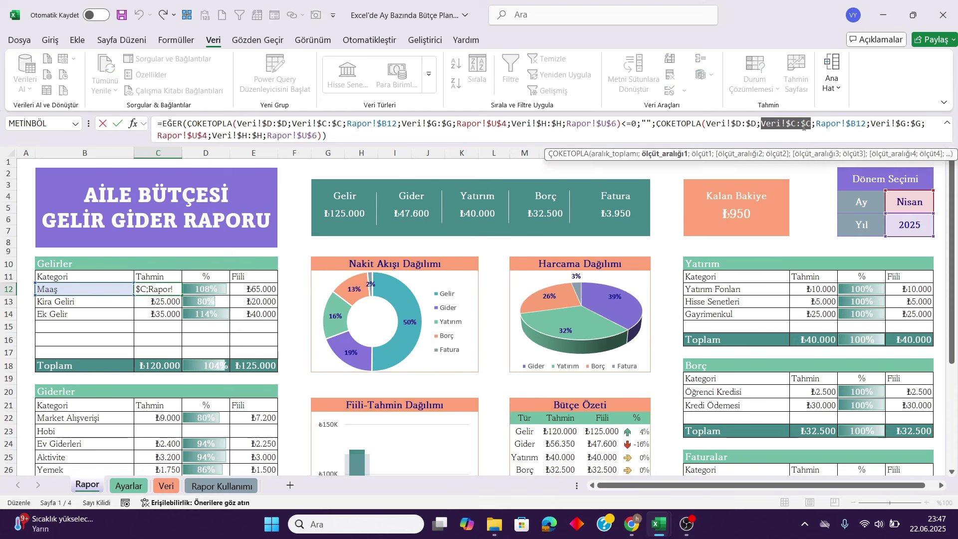
key(Escape)
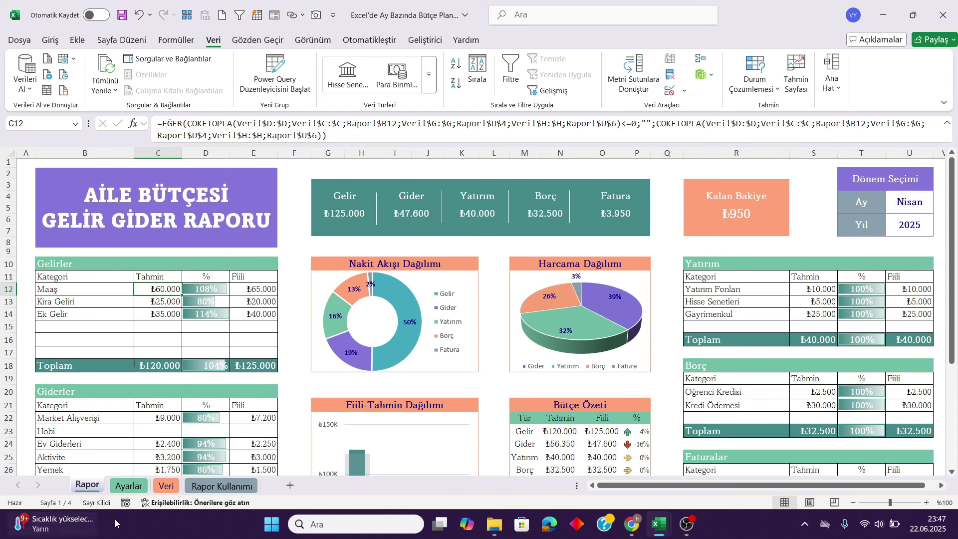
click(167, 486)
click(329, 152)
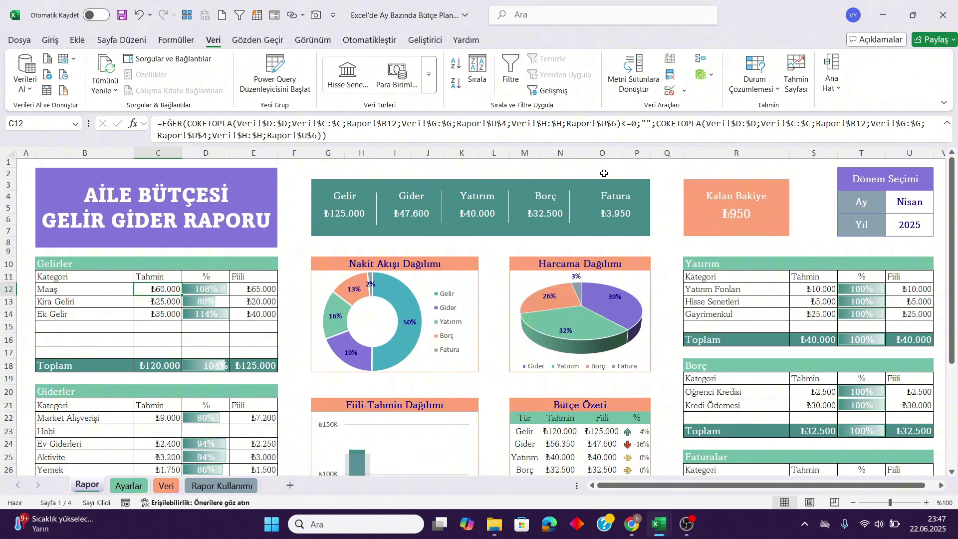
- Examine the month range Veri!$G:$G and year range Veri!$H:$H in the second ÇOKETOPLA of C12's formula
click(886, 124)
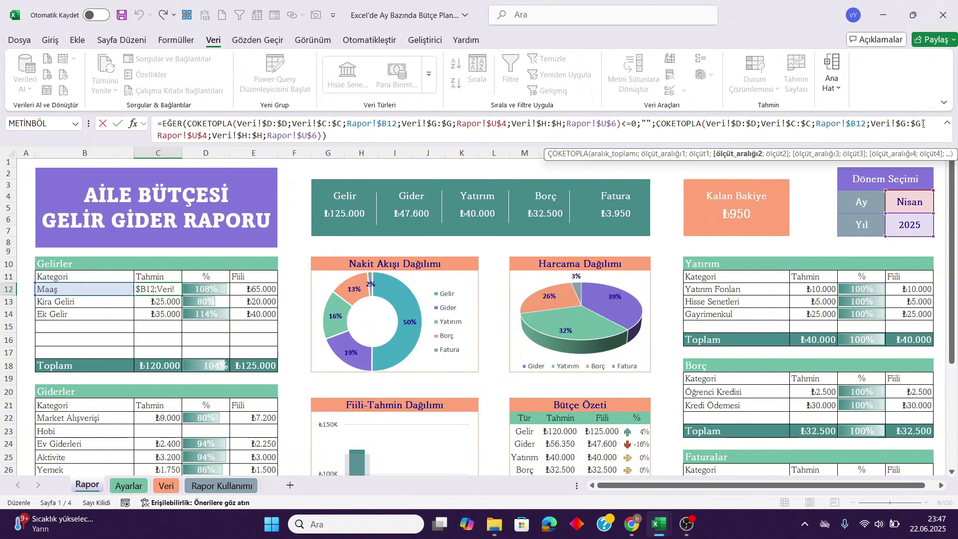
text(;)
key(Escape)
click(252, 135)
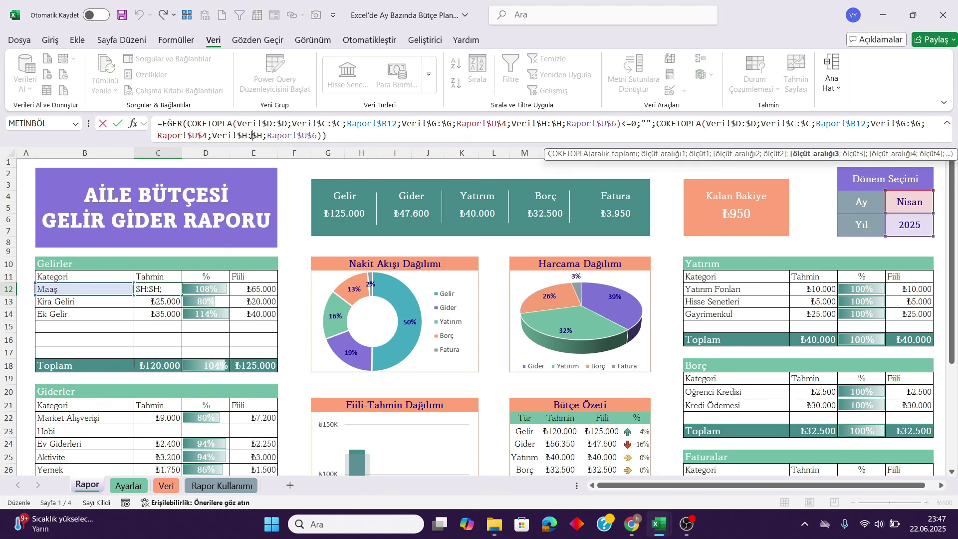
- Look up the month and year helper columns on the Veri sheet and return to Rapor, leaving C12's formula as it was
click(172, 487)
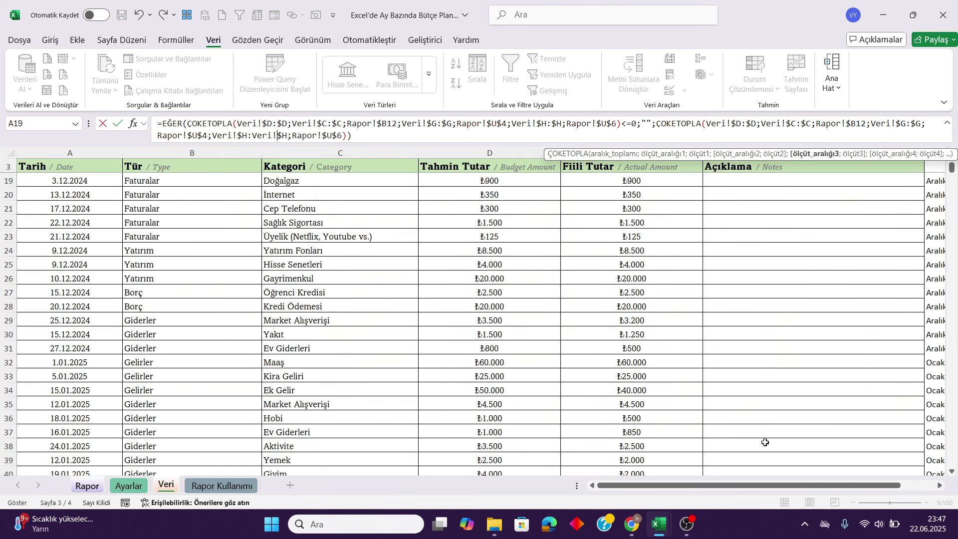
drag(763, 485, 798, 486)
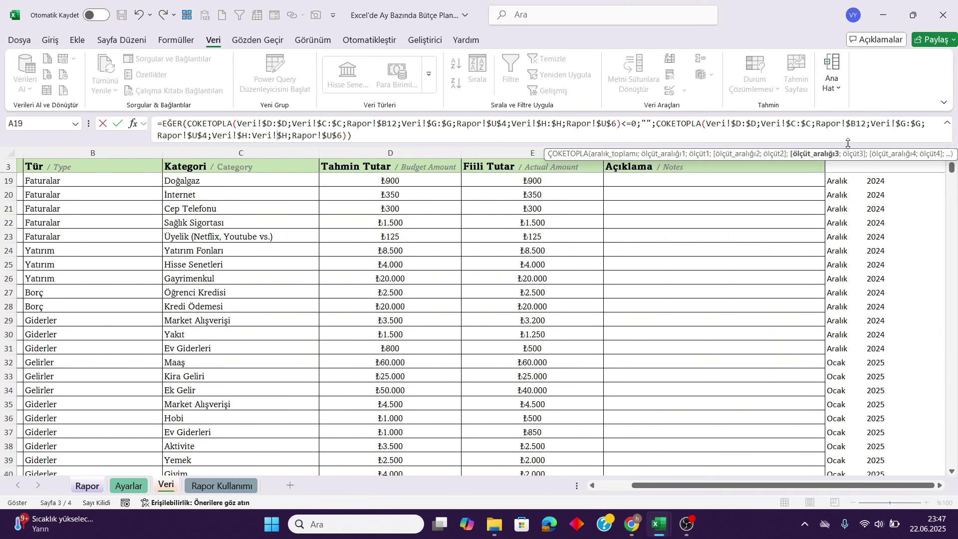
key(BackSpace)
key(BackSpace)
key(BackSpace)
key(BackSpace)
key(BackSpace)
key(Return)
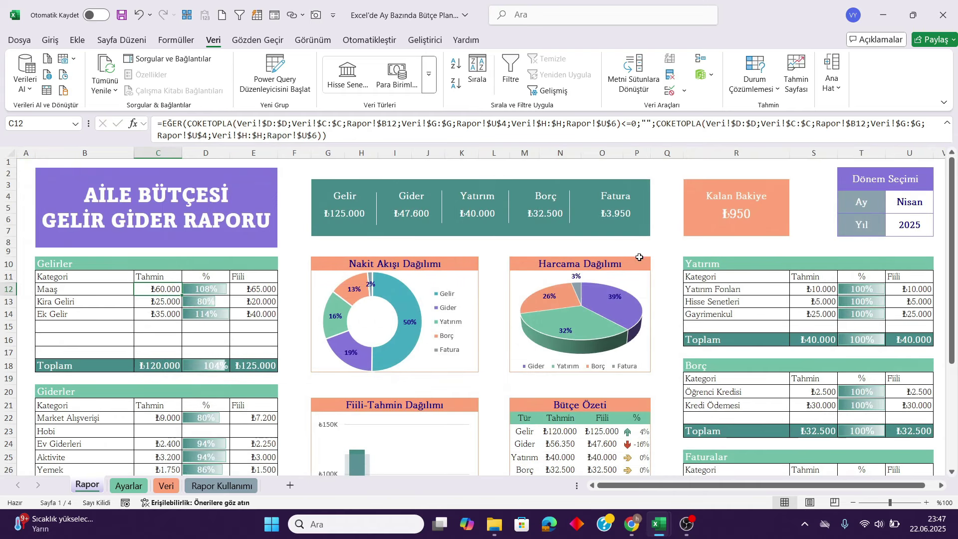
- Match the Yıl selector U6 to C12's year criterion and highlight year column H on Veri before returning to Rapor
click(925, 226)
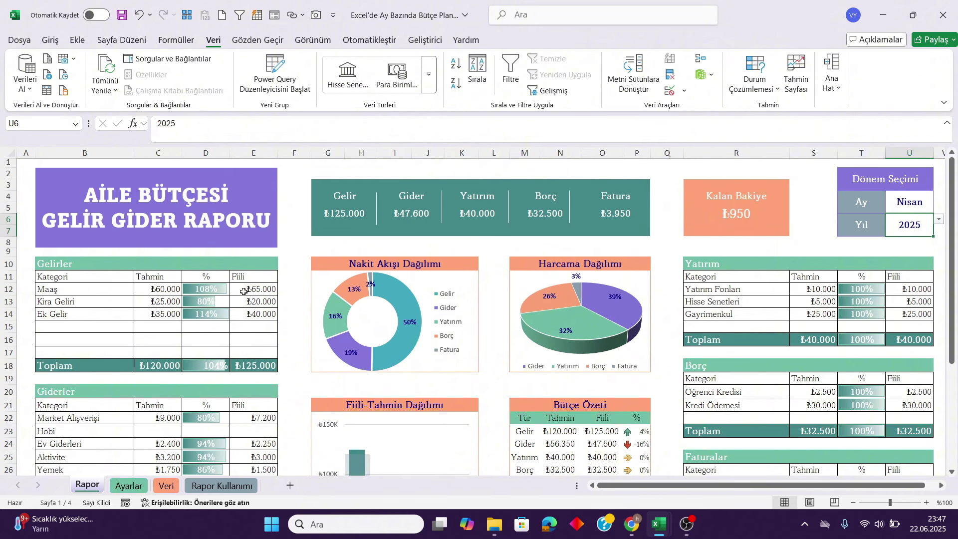
click(158, 292)
click(293, 136)
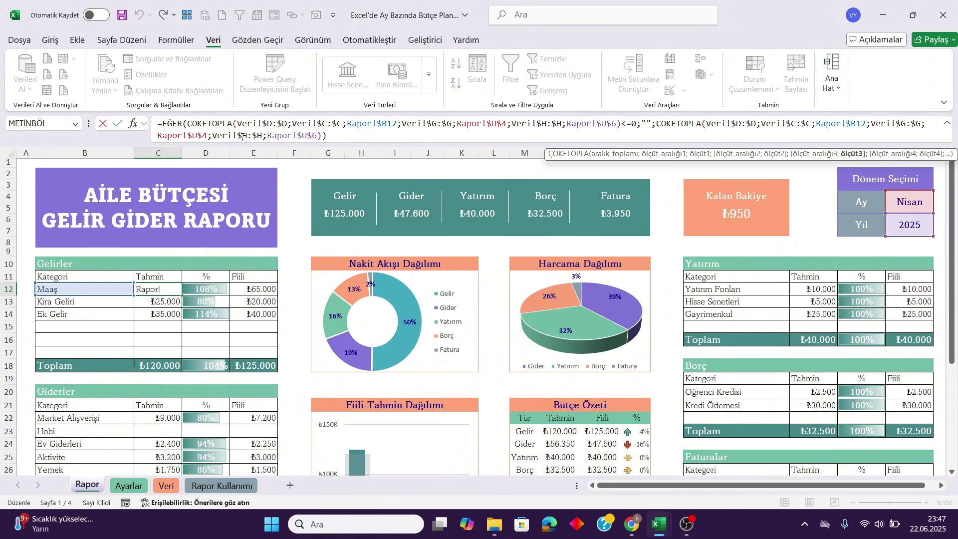
key(Escape)
click(166, 487)
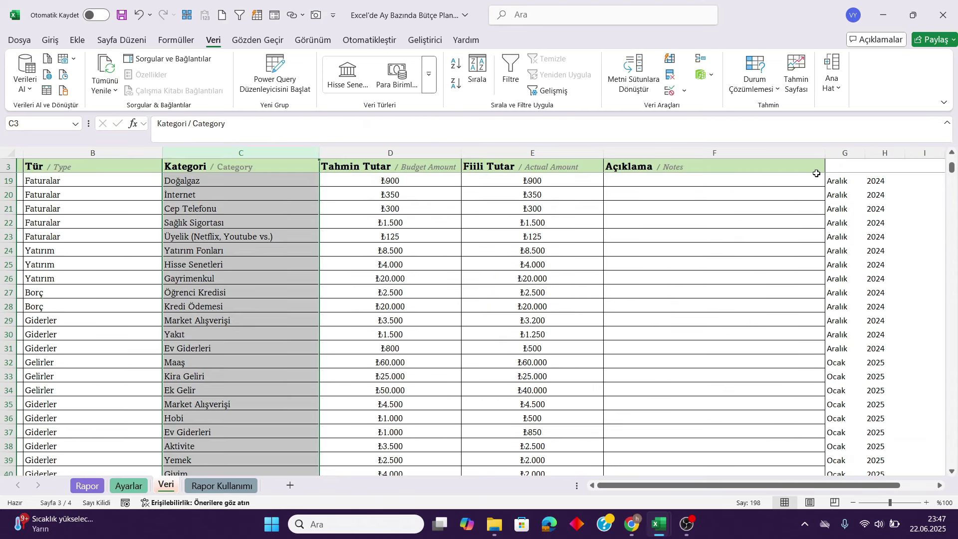
click(882, 153)
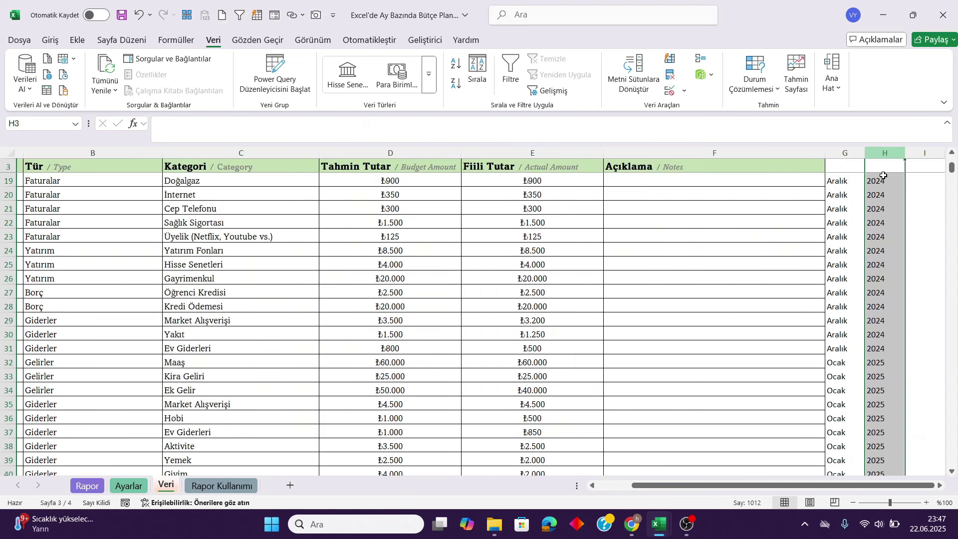
click(87, 485)
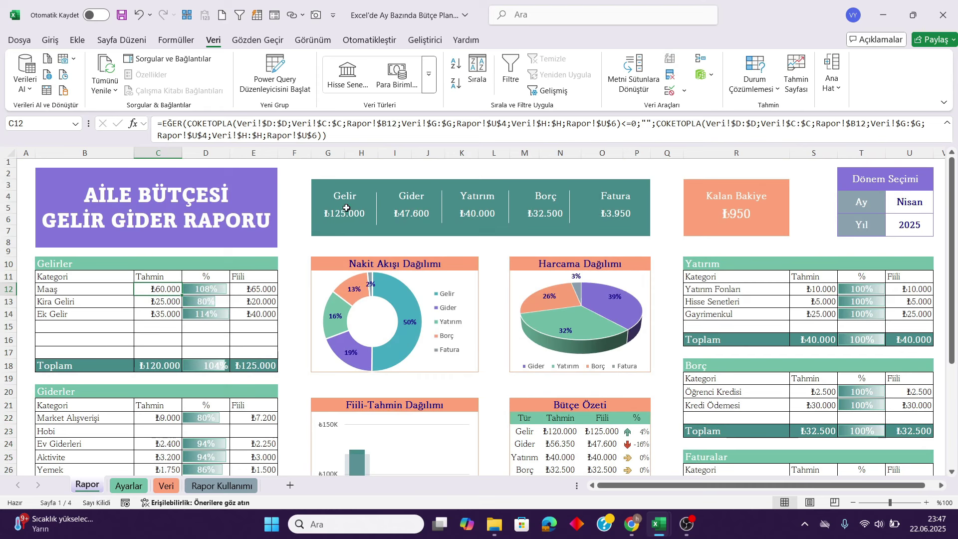
- Set the Ay selector under Dönem Seçimi to Ocak
click(366, 138)
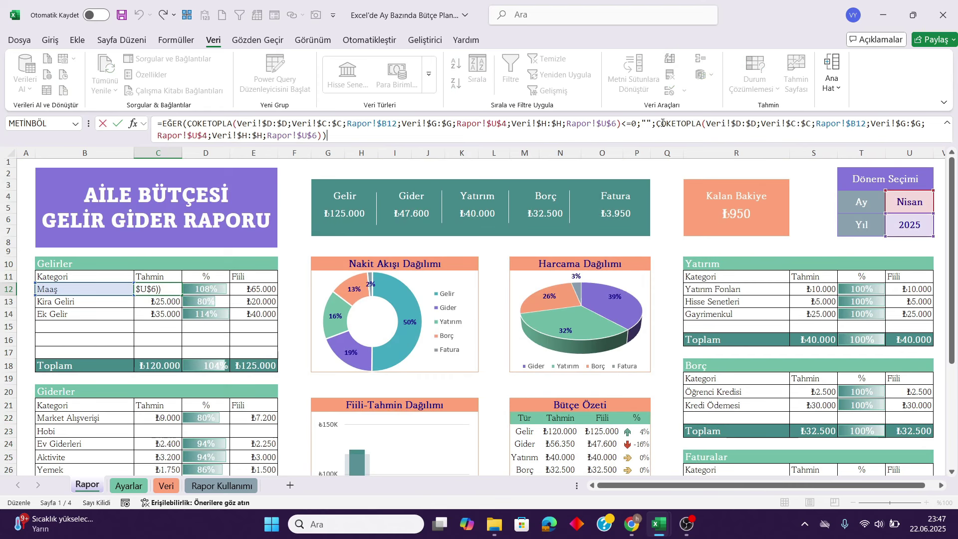
click(923, 206)
click(939, 198)
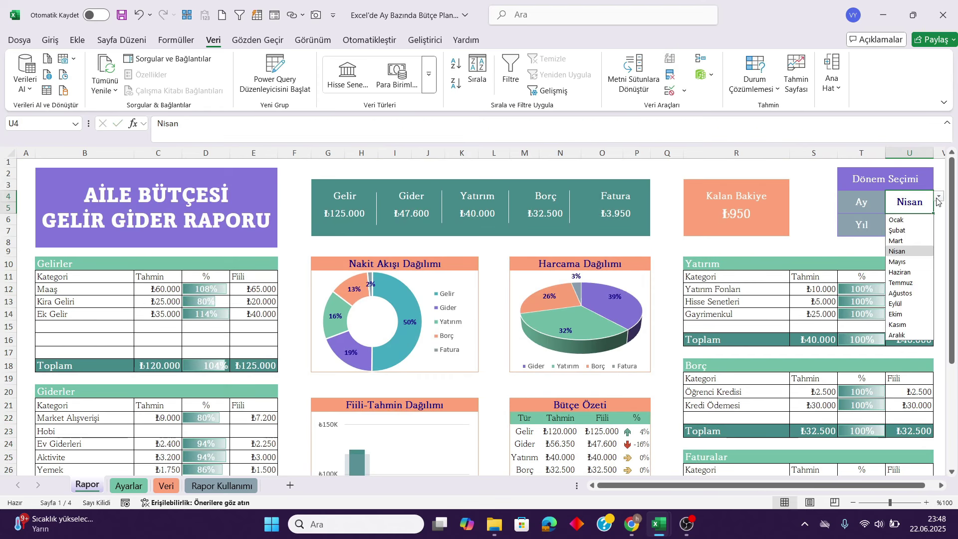
click(907, 222)
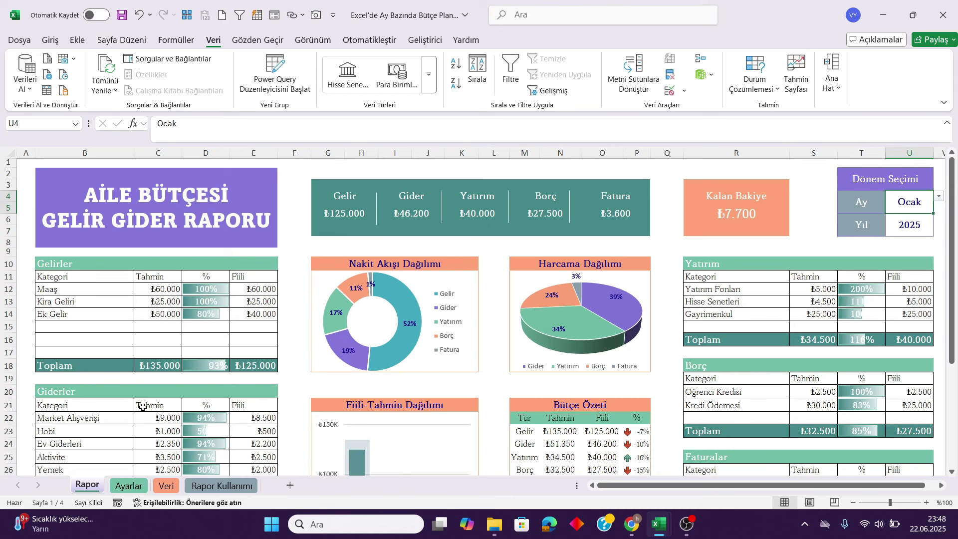
- Examine the Gelirler and Giderler tables for Ocak, including the Teknolojik Ürünler row in B29
scroll(142, 407, down, 3)
scroll(260, 385, up, 3)
scroll(265, 385, down, 1)
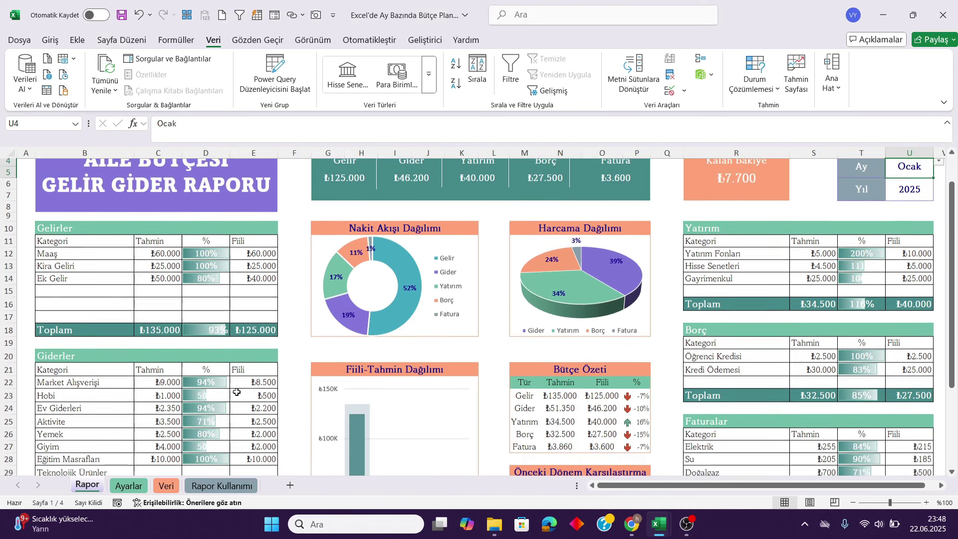
click(169, 277)
scroll(278, 344, down, 1)
scroll(202, 397, down, 1)
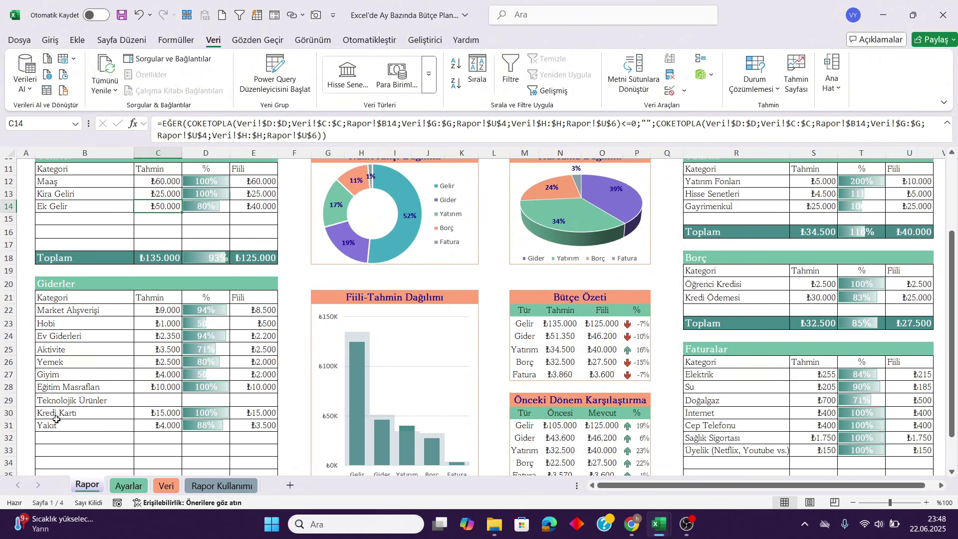
drag(75, 400, 250, 400)
click(91, 400)
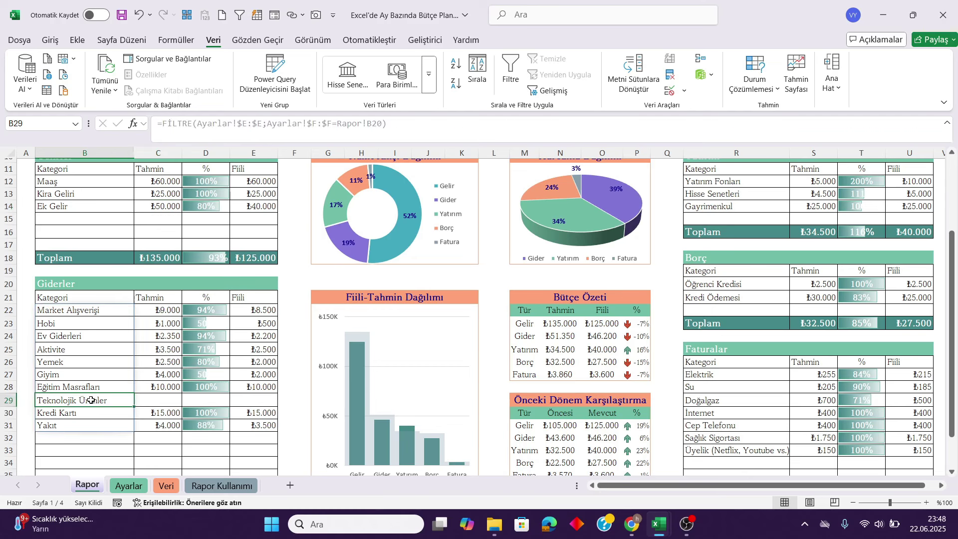
scroll(226, 394, up, 4)
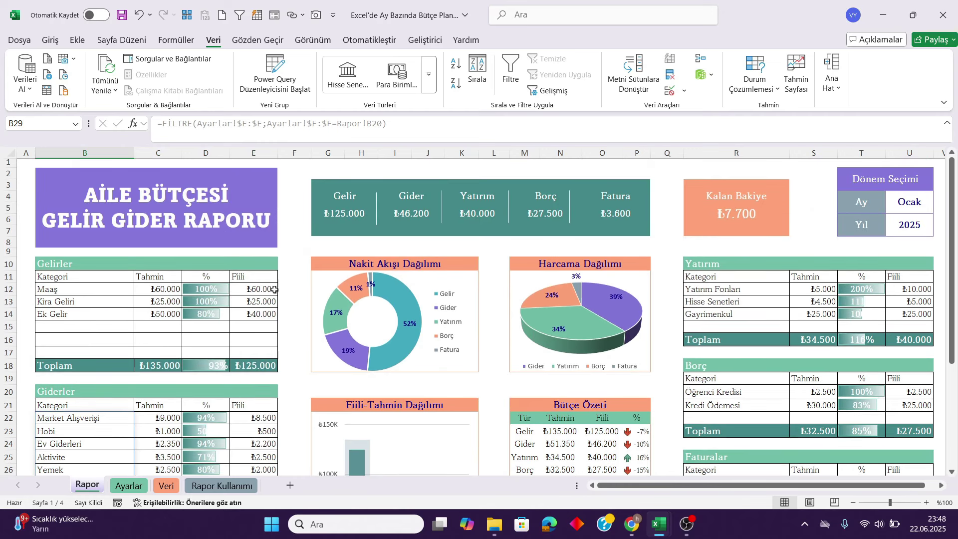
- Walk through the EĞER formula in C12: its <=0 test, the empty-text result and the second ÇOKETOPLA
click(146, 290)
click(373, 123)
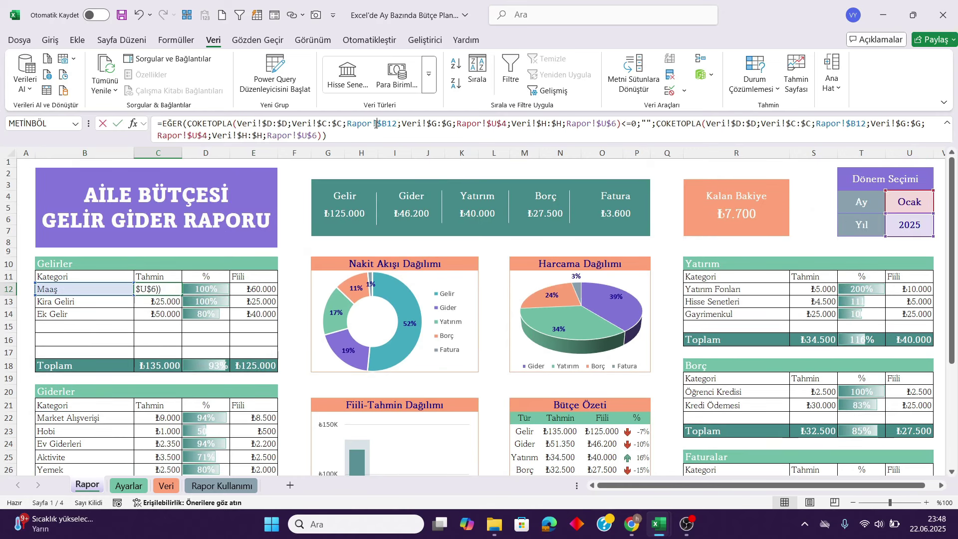
click(627, 123)
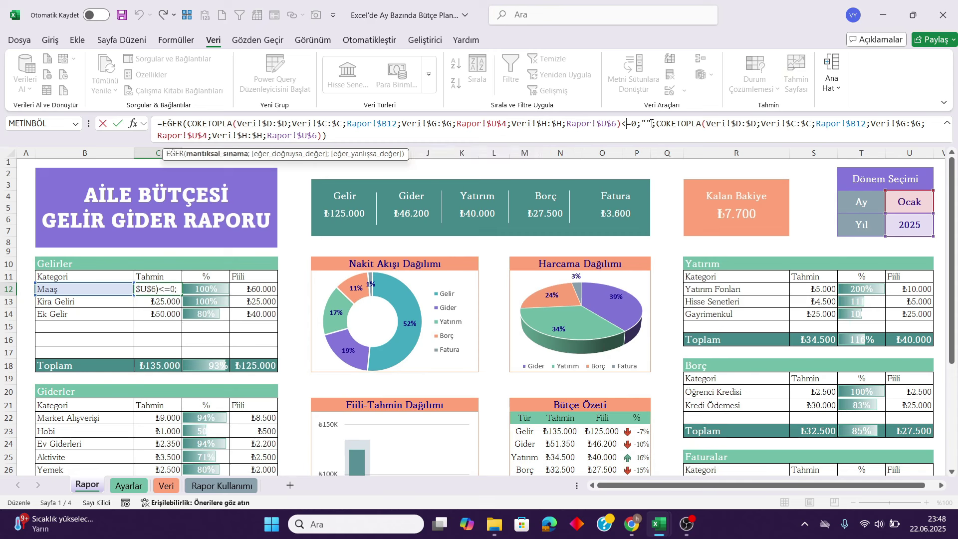
click(647, 123)
drag(661, 125, 833, 135)
click(776, 136)
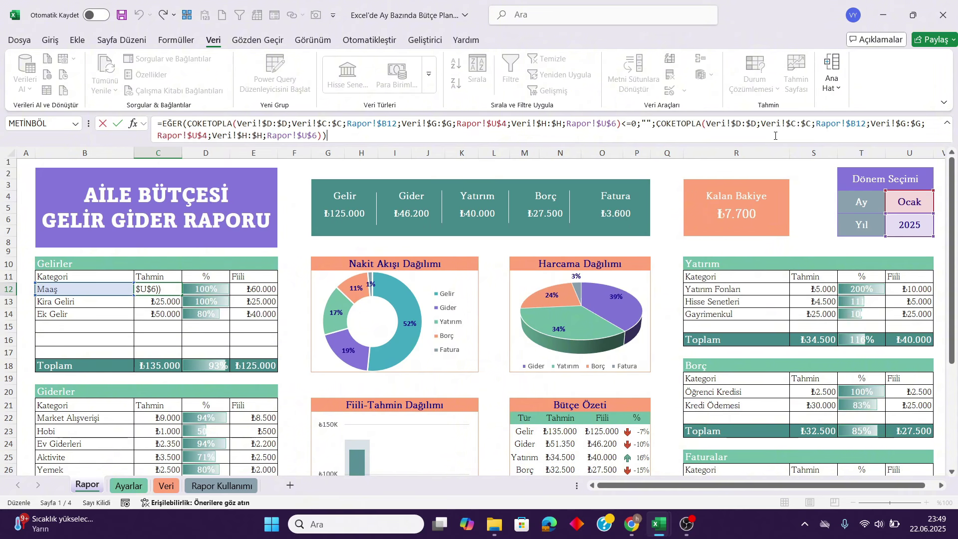
key(ctrl+Return)
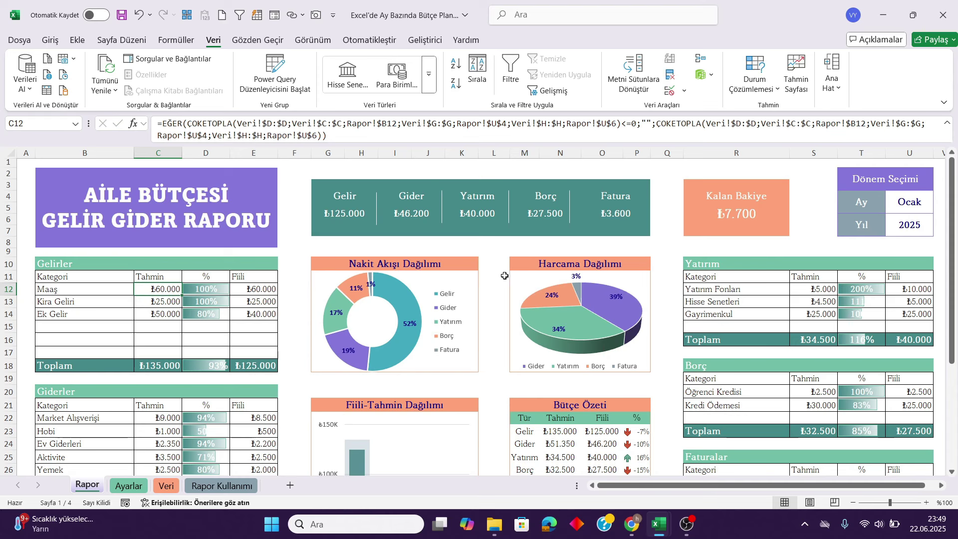
- Check which total cells the Gelir and Gider amounts in the summary band refer to
click(353, 211)
double_click(353, 212)
key(Escape)
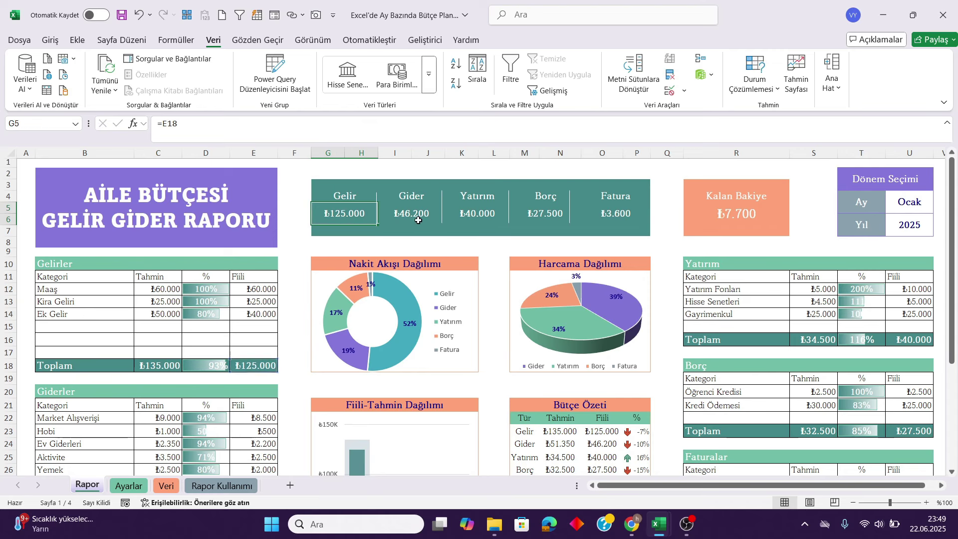
double_click(417, 210)
scroll(370, 276, down, 6)
key(Escape)
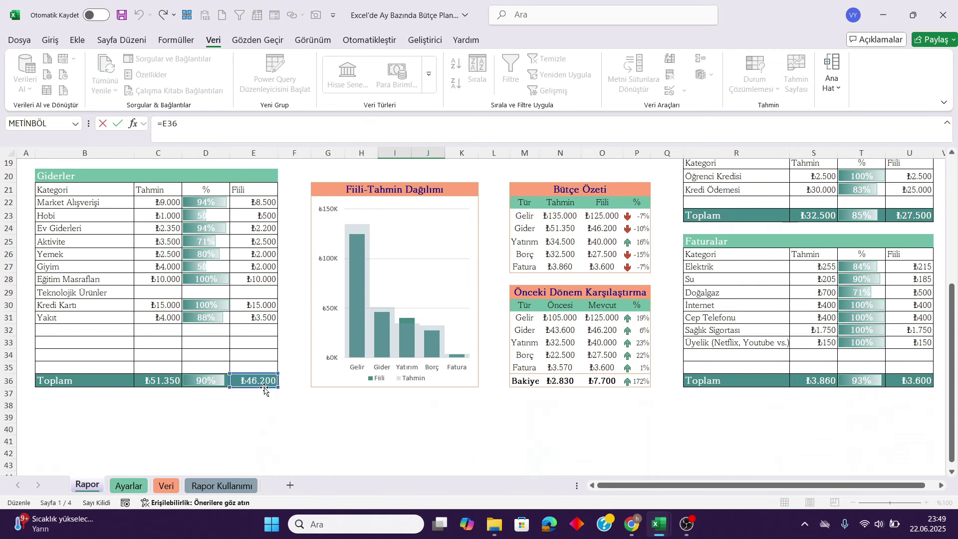
scroll(299, 364, up, 6)
- Check the cell references behind the Yatırım and Borç amounts and recheck the one behind Gelir
double_click(478, 214)
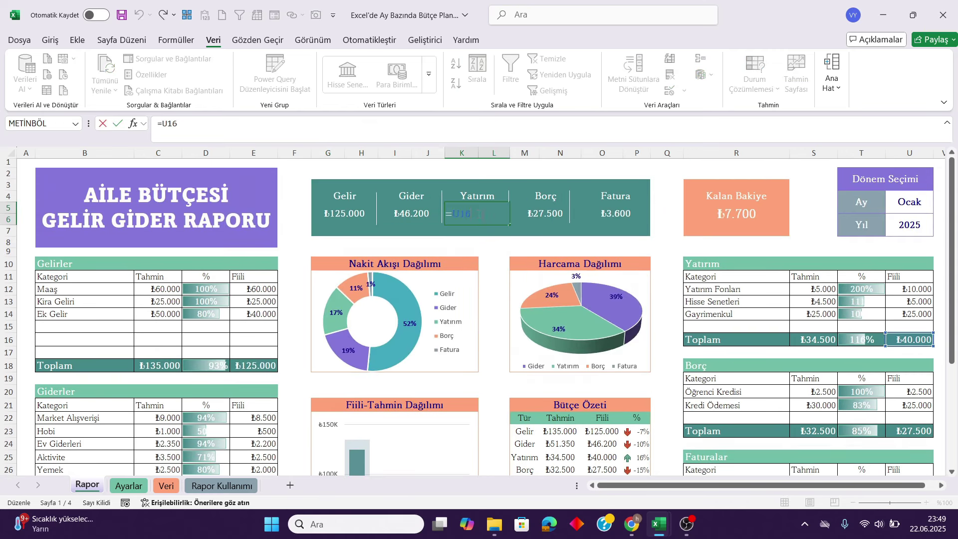
key(Escape)
double_click(551, 218)
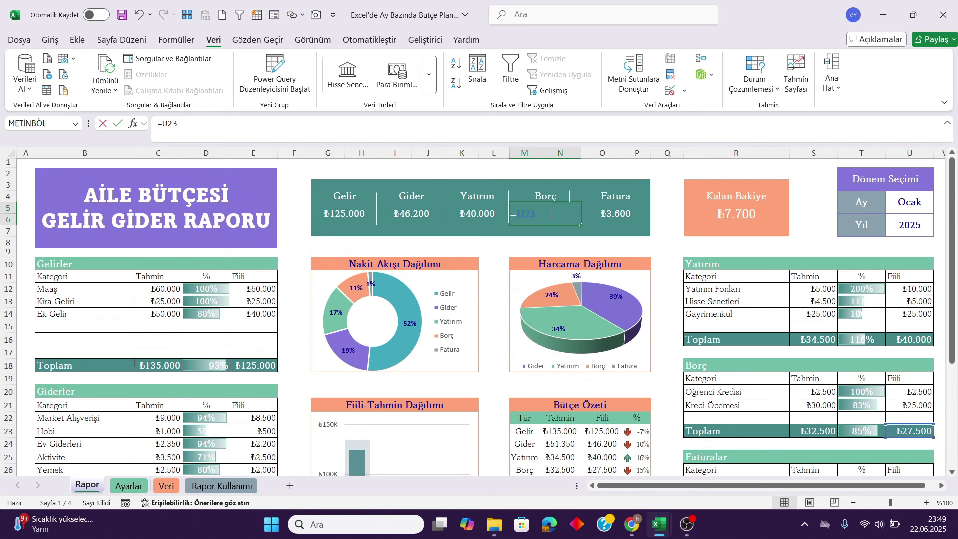
key(Escape)
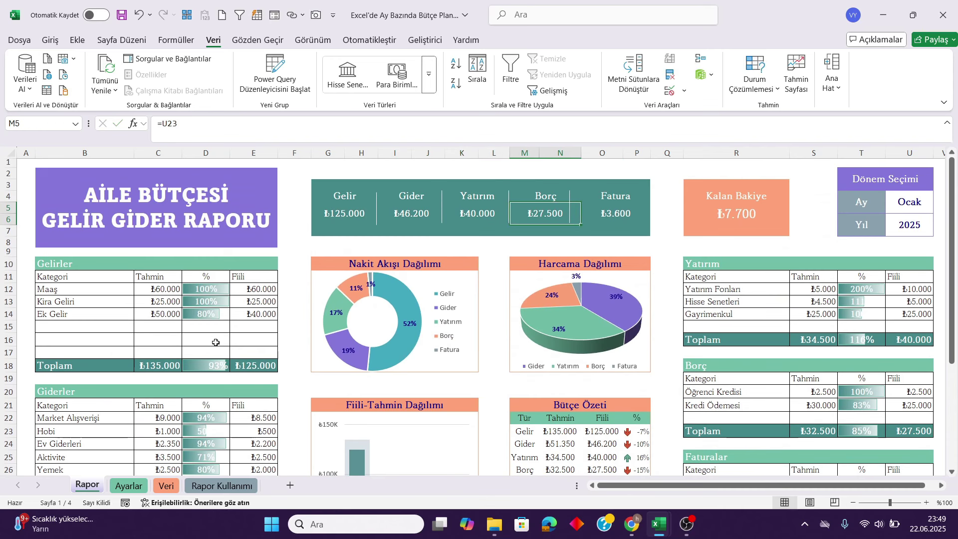
double_click(350, 213)
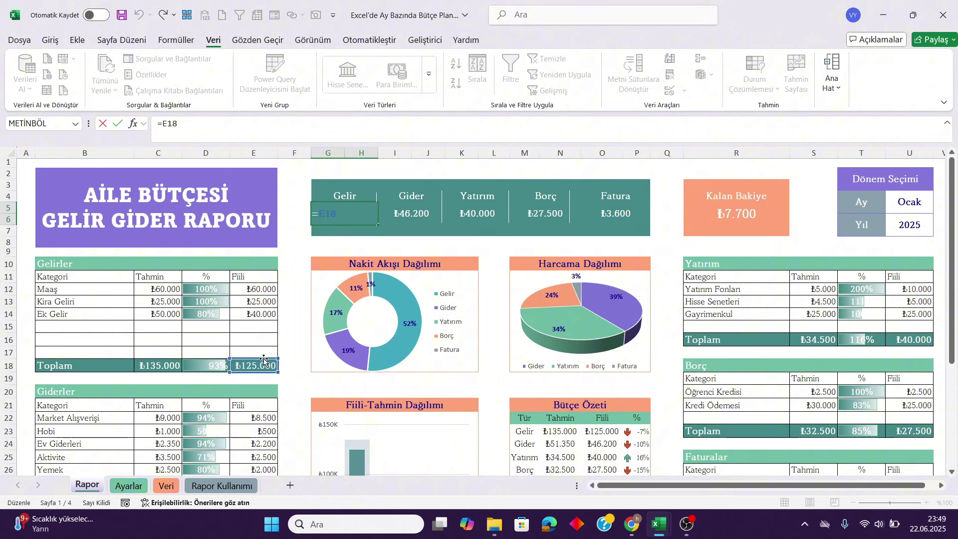
key(Escape)
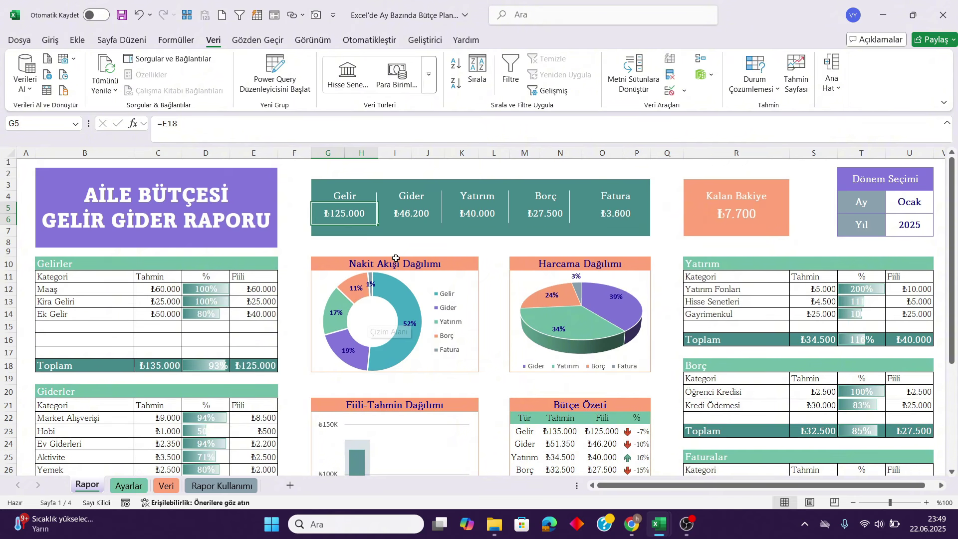
- Review the formulas of the Gelirler Fiili total in E18 and the Maaş amount in E12, and shrink the formula bar to one line
click(256, 364)
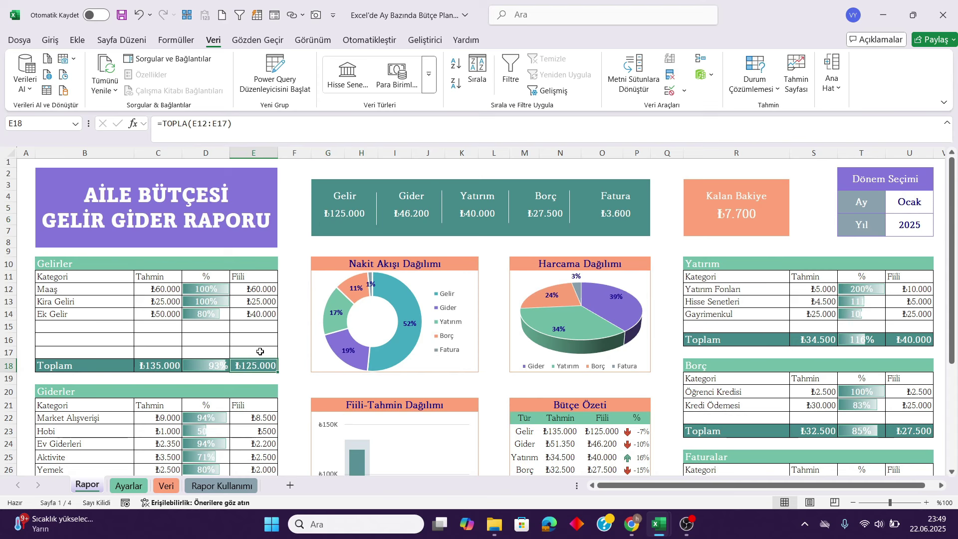
click(264, 290)
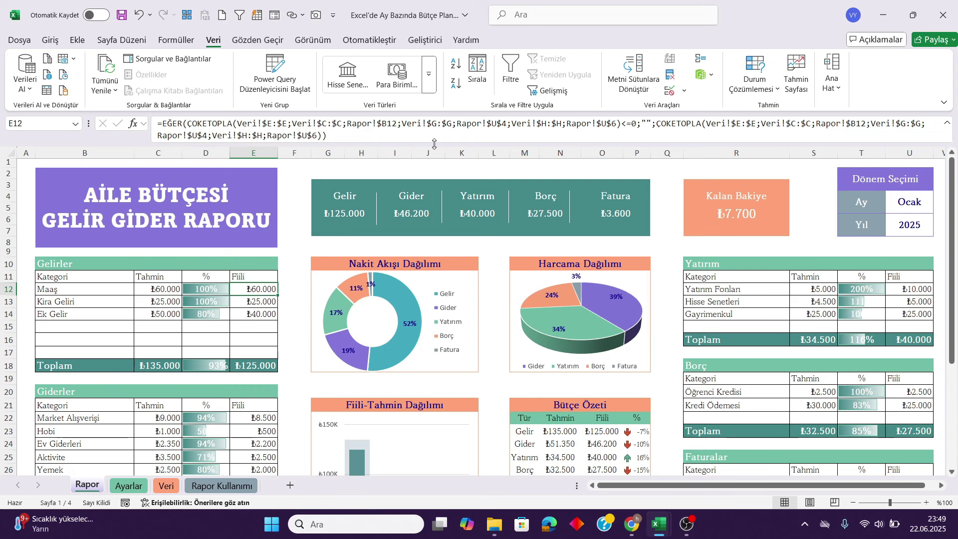
drag(435, 145, 435, 133)
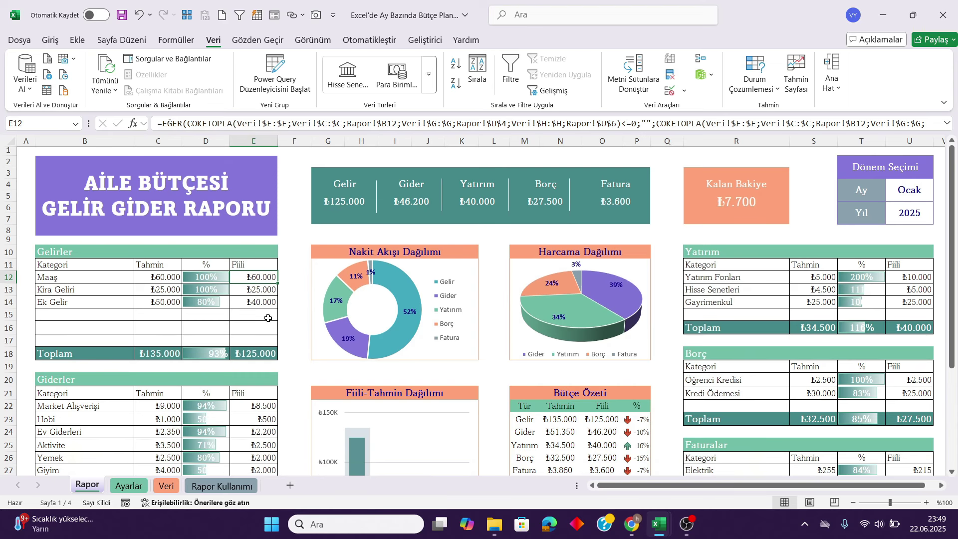
- Check which total cell the Fatura amount in the summary band refers to
double_click(613, 190)
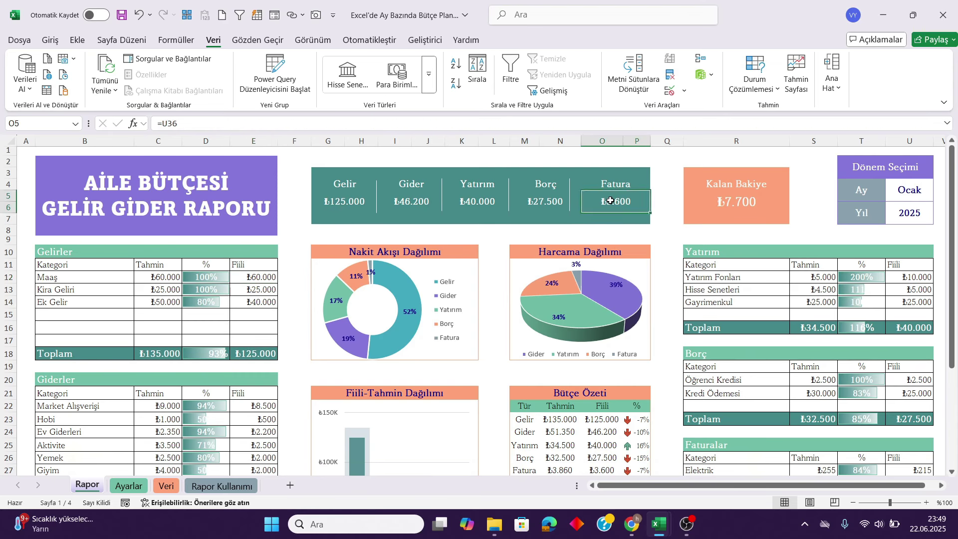
scroll(844, 367, down, 4)
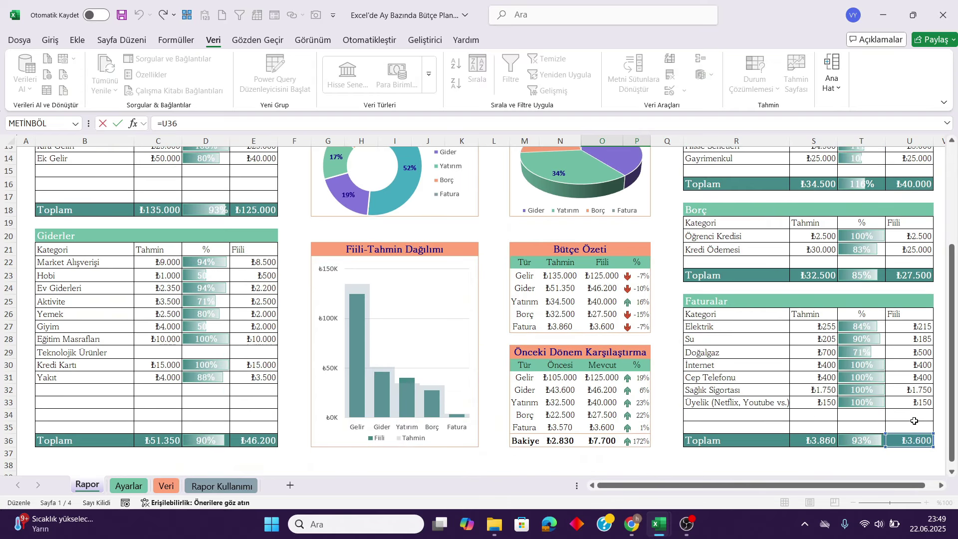
scroll(886, 413, up, 4)
key(Escape)
- Review the Kalan Bakiye formula and trace the income, expense, investment, debt and bill totals it uses
click(740, 204)
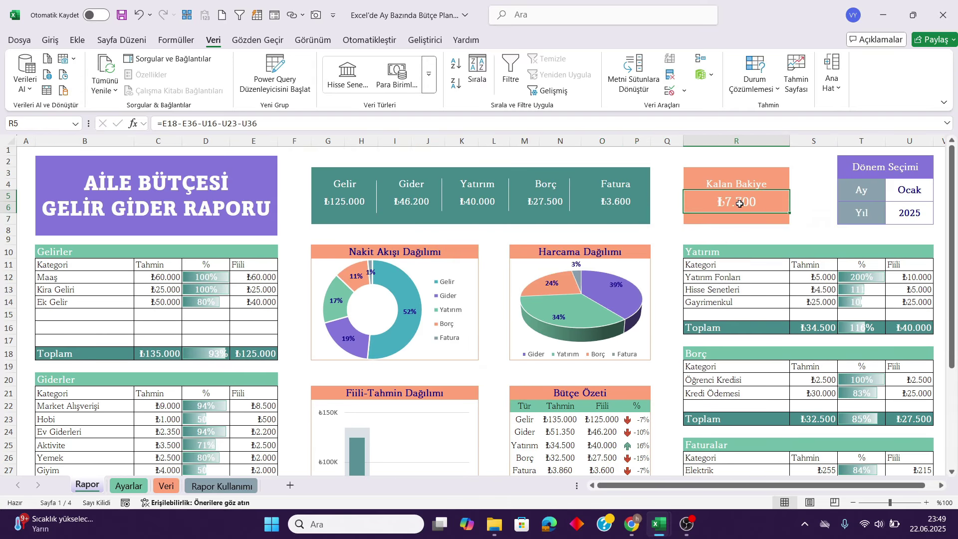
double_click(749, 201)
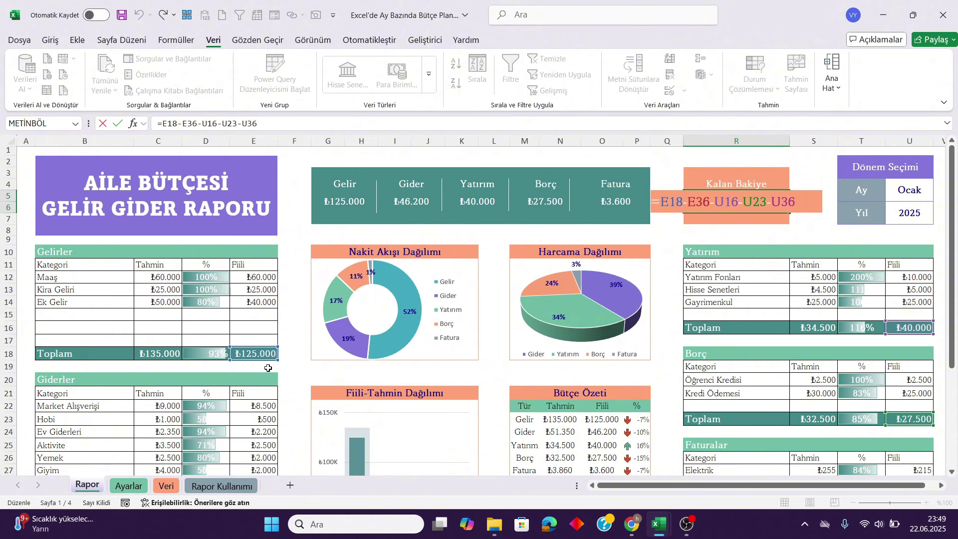
scroll(902, 285, down, 4)
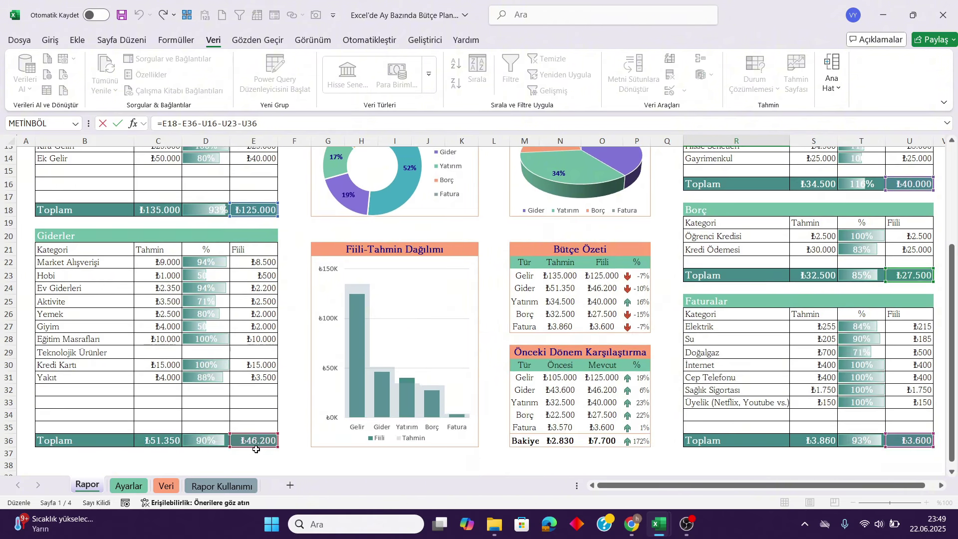
scroll(902, 284, up, 2)
scroll(902, 284, up, 2)
scroll(914, 382, down, 4)
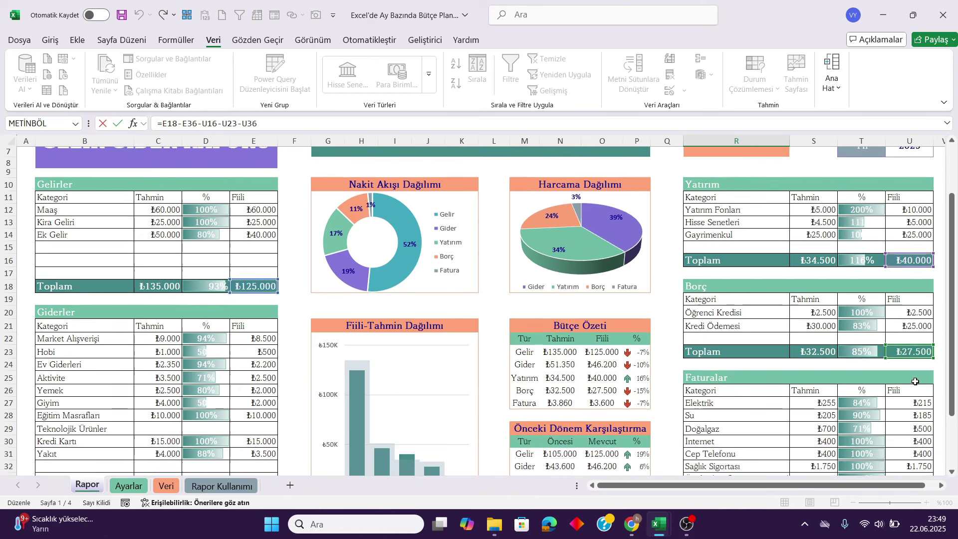
key(ctrl+Return)
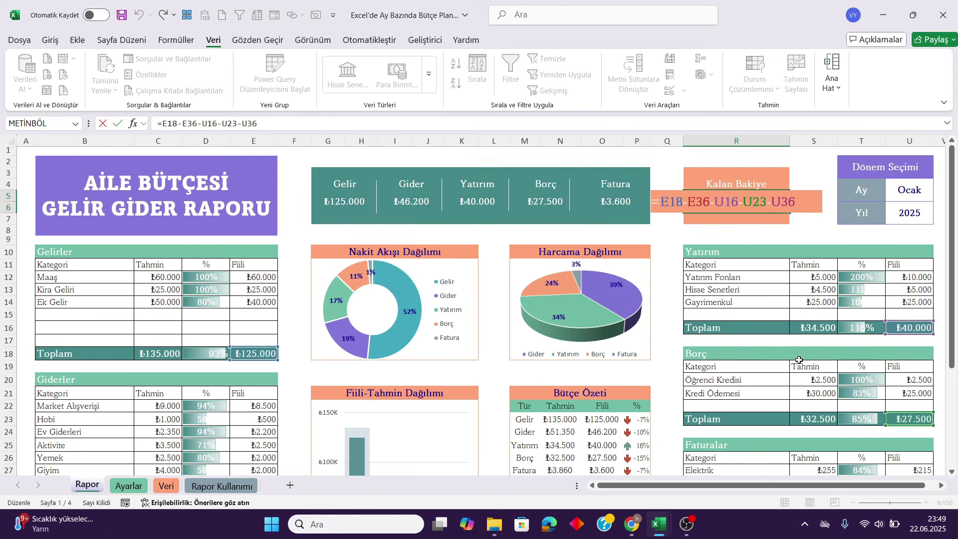
- Check the chart type used for the Nakit Akışı Dağılımı chart, leaving it unchanged
click(412, 274)
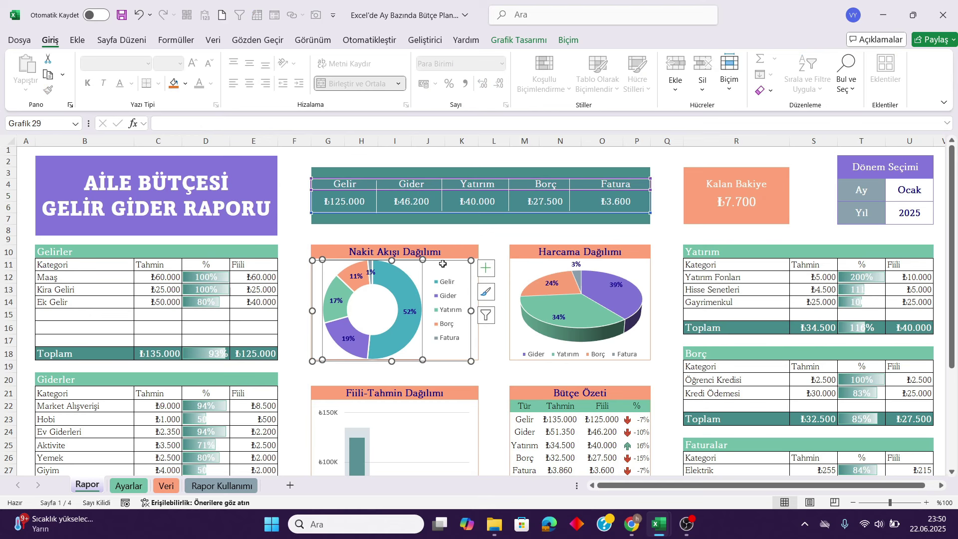
click(519, 42)
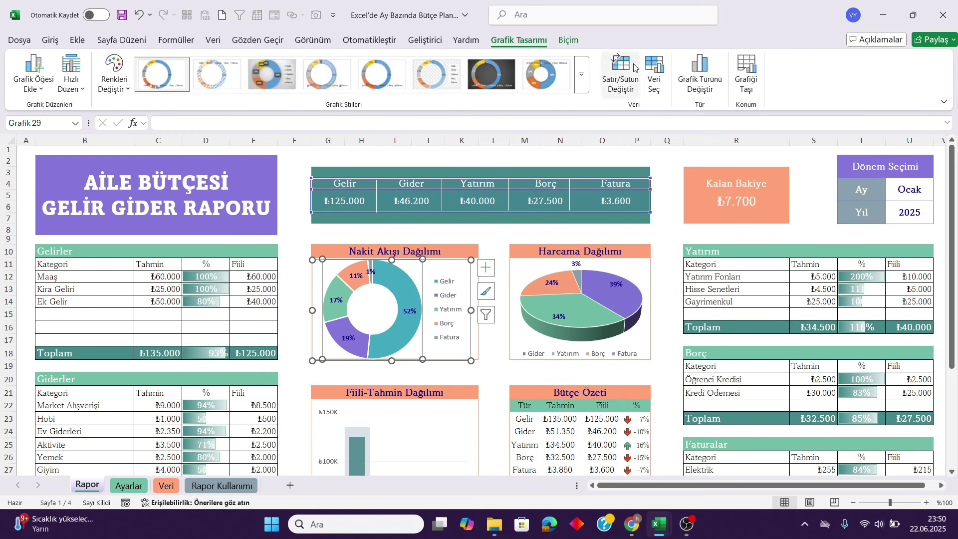
click(693, 93)
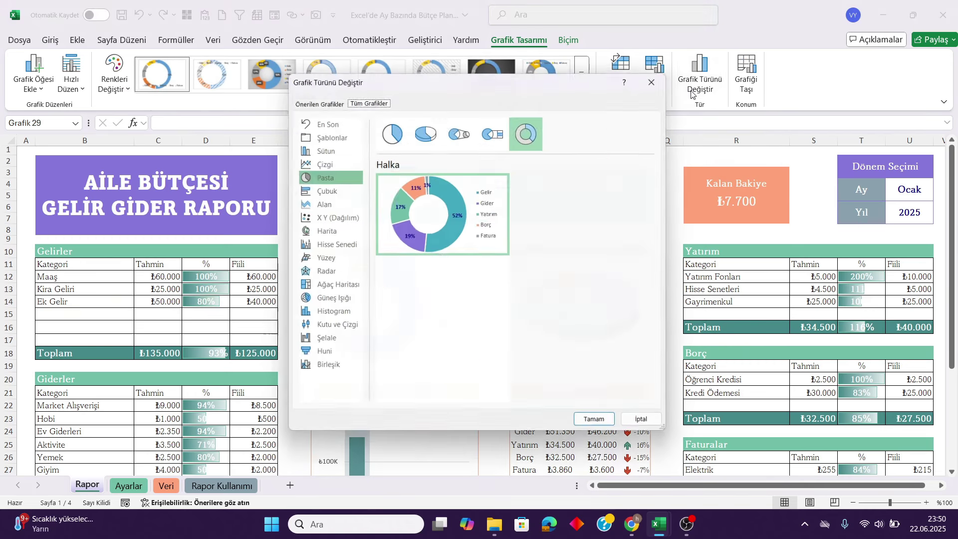
mouse_move(490, 242)
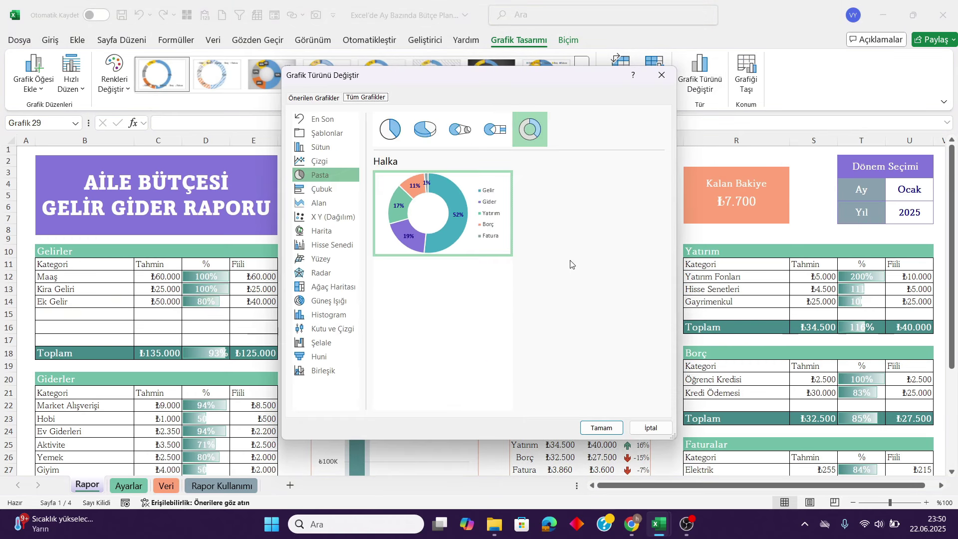
click(643, 423)
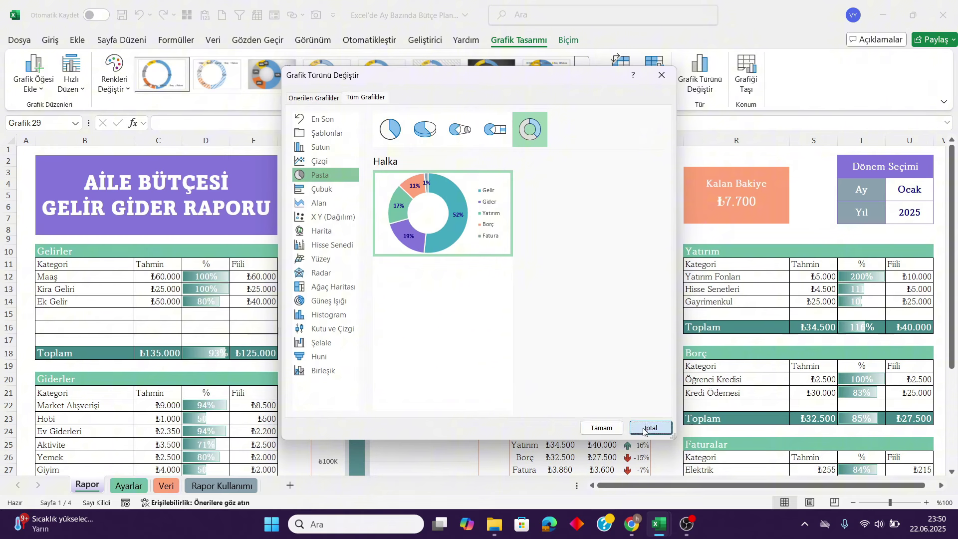
click(492, 230)
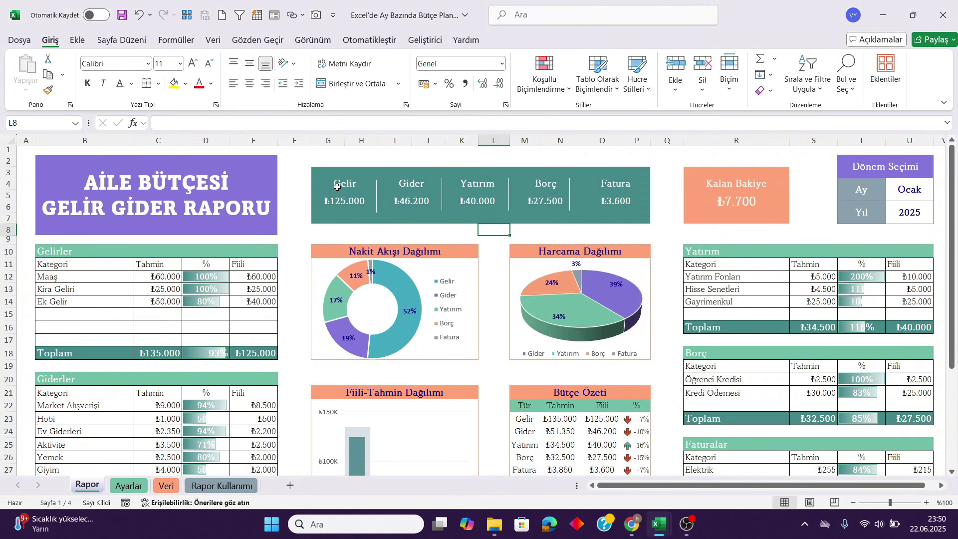
- Insert a doughnut (Halka) chart from the summary band's G4:P6 range, using the variant that plots the categories by name
drag(329, 185, 613, 196)
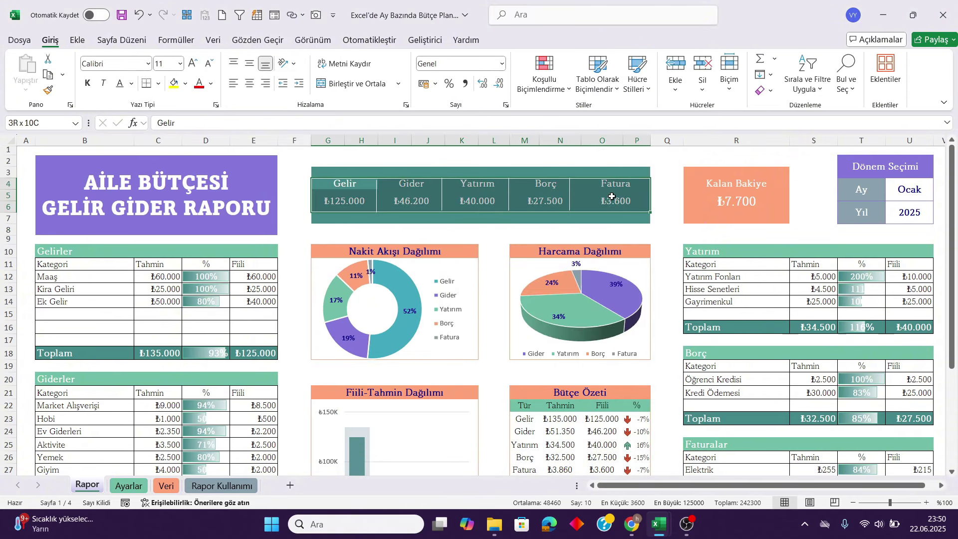
click(80, 42)
click(363, 85)
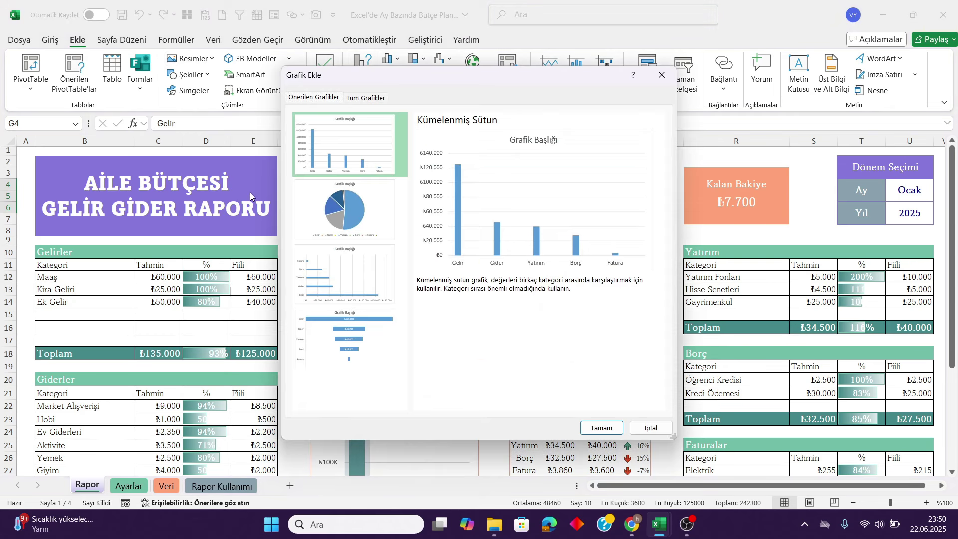
click(366, 97)
click(314, 176)
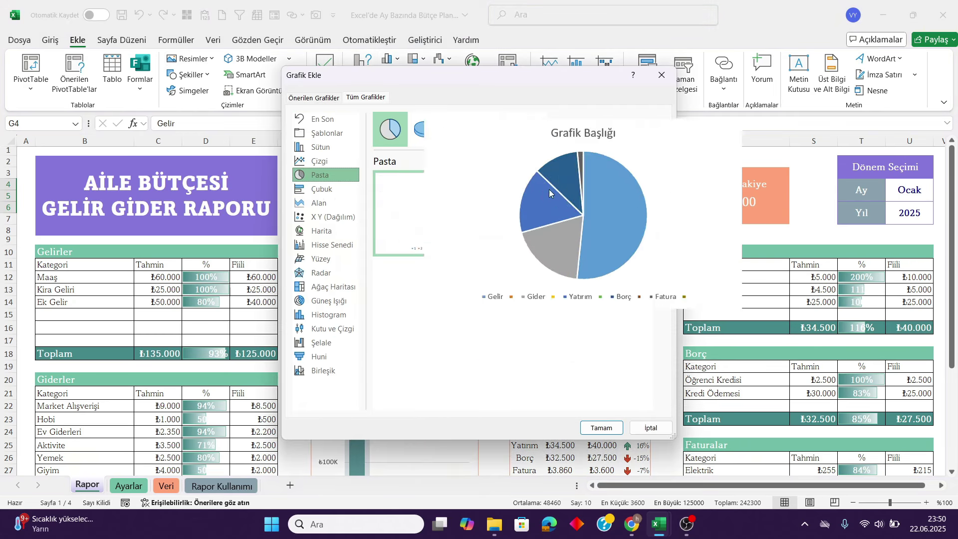
click(530, 129)
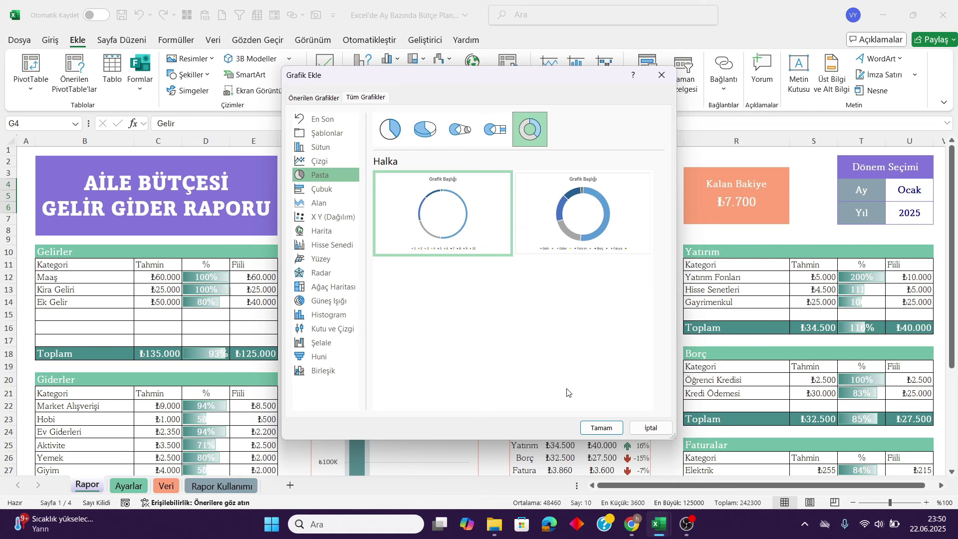
click(569, 242)
click(601, 427)
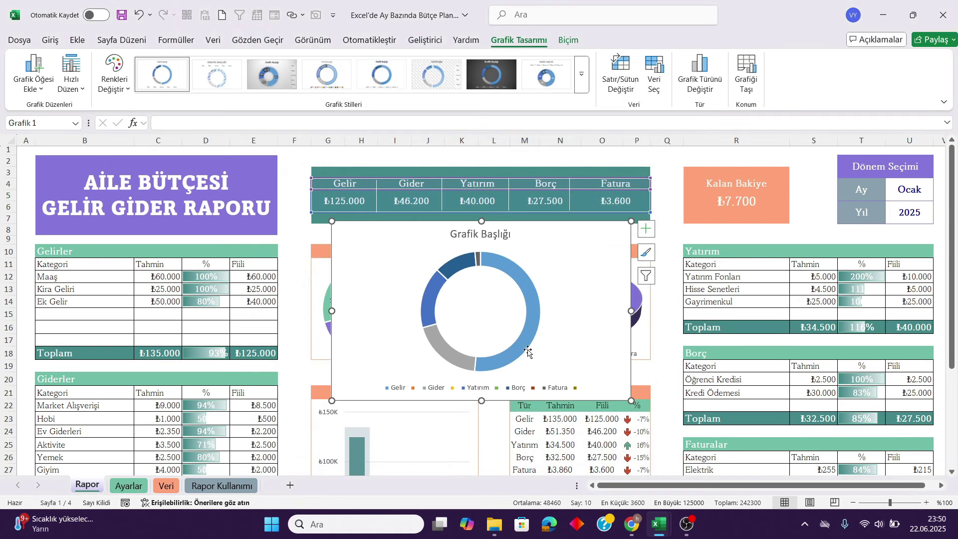
- Place the new doughnut chart's legend on the right side and delete the chart title
click(549, 388)
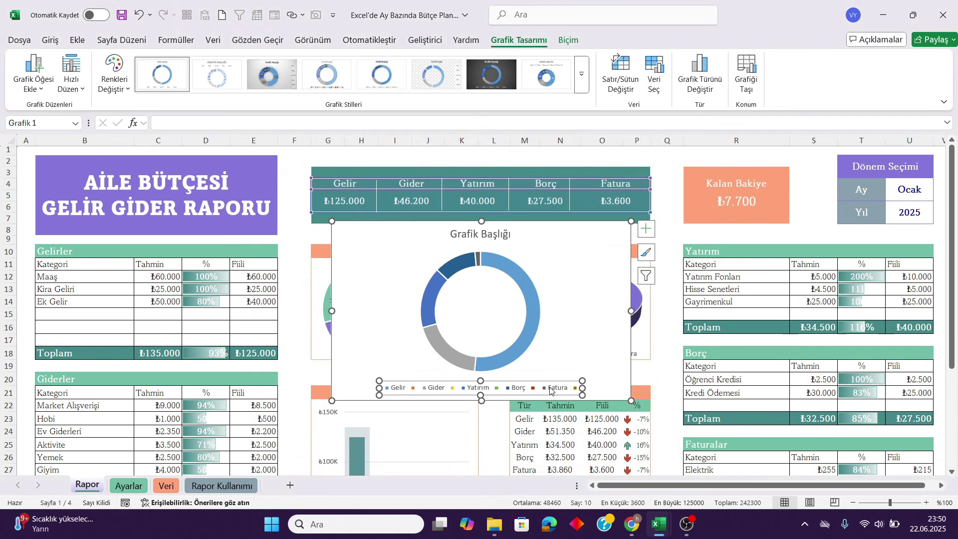
click(646, 228)
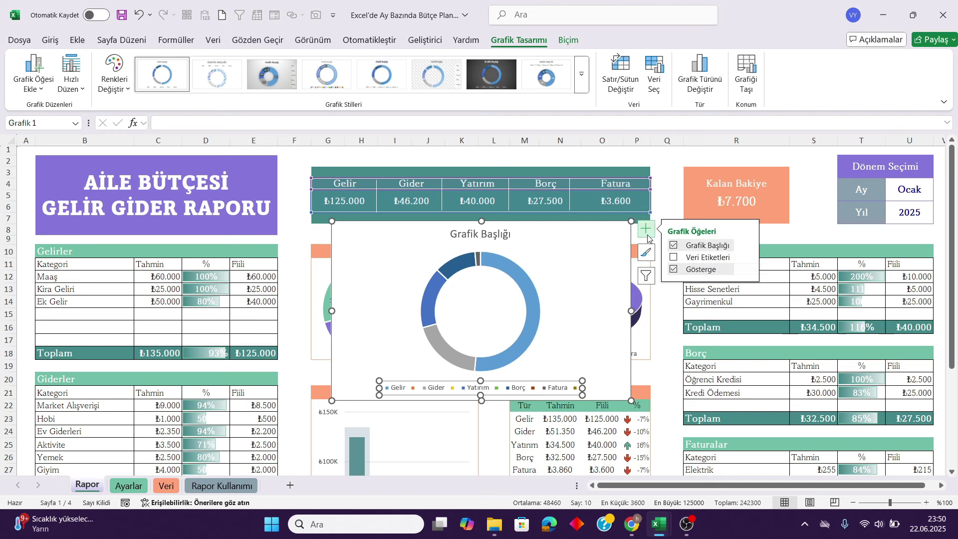
click(747, 270)
click(774, 274)
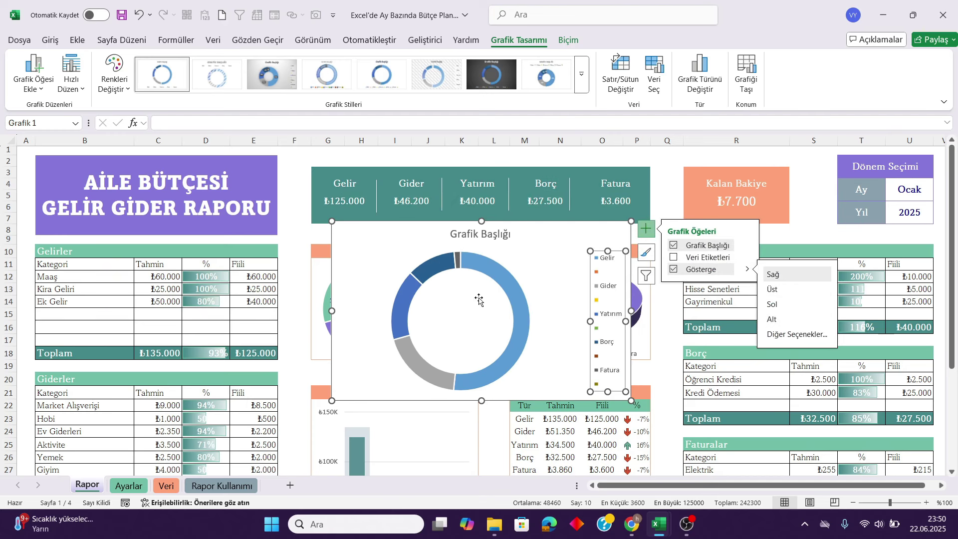
click(495, 235)
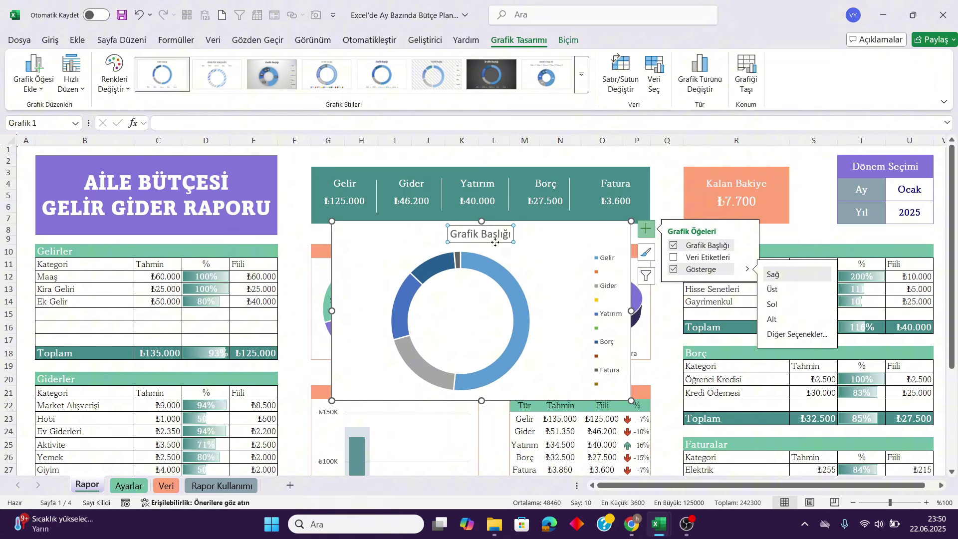
key(Delete)
- Exclude the blank category entries from the doughnut chart's data source, keeping only Gelir, Gider, Yatırım, Borç and Fatura
right_click(473, 288)
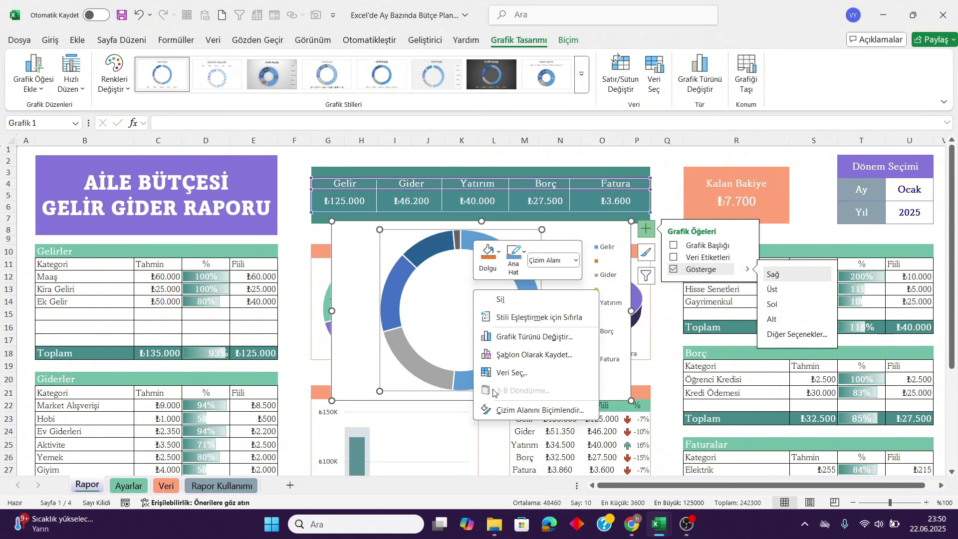
click(512, 373)
click(586, 202)
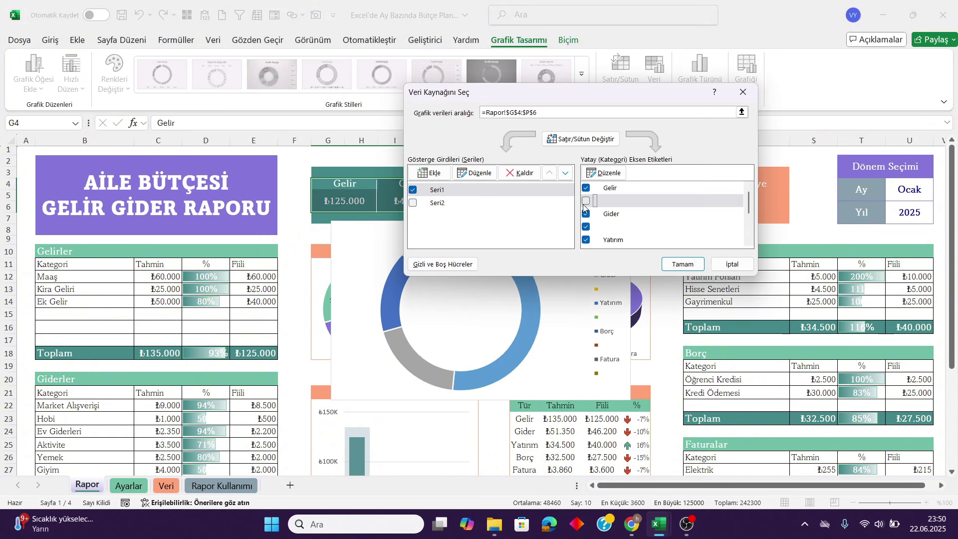
click(586, 227)
scroll(586, 226, down, 2)
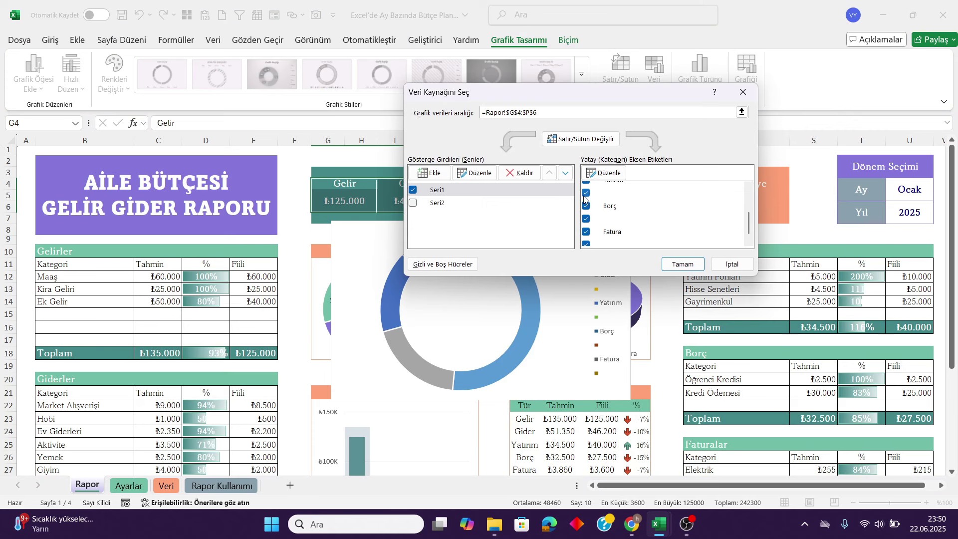
click(586, 193)
click(586, 219)
click(586, 245)
click(682, 264)
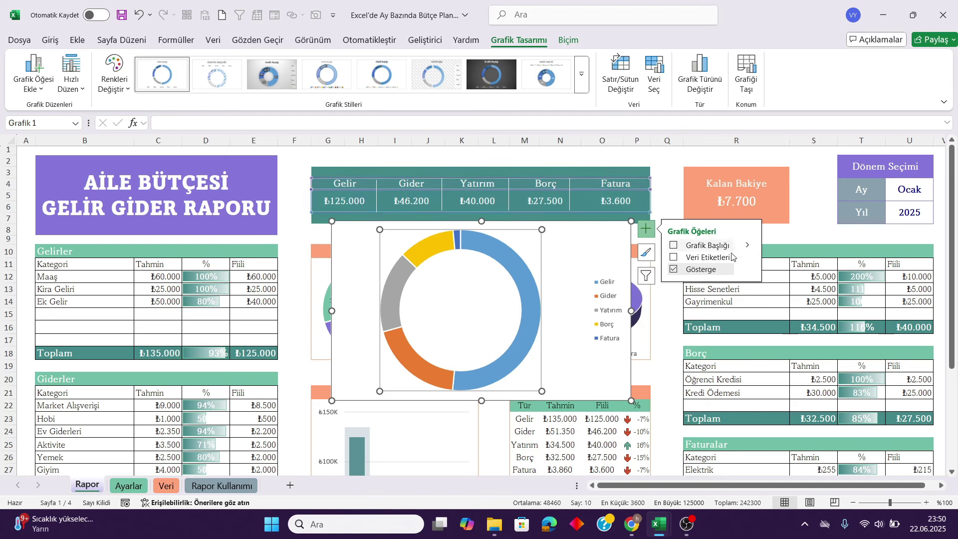
- Show data labels on the doughnut chart, and fill the Gelir slice with pink and the Gider slice with purple
click(747, 257)
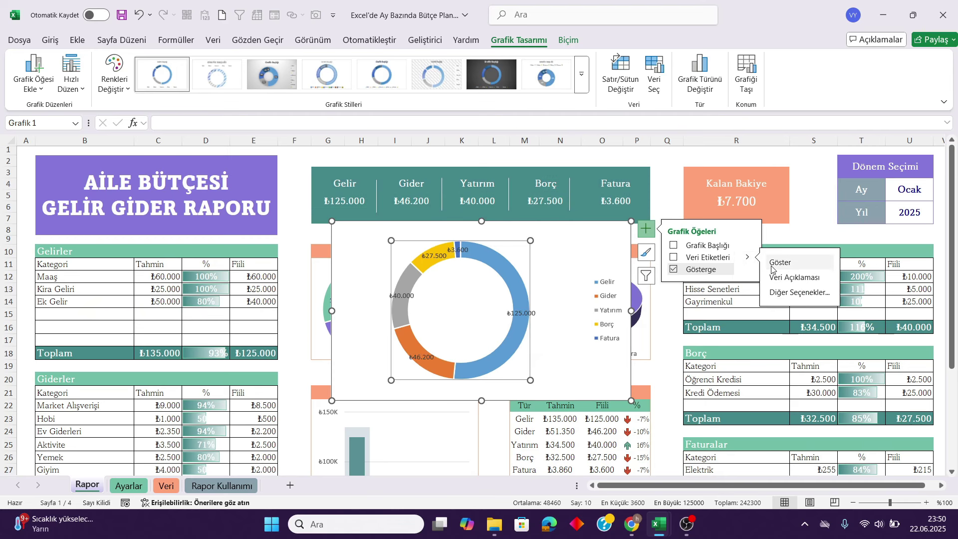
click(780, 263)
click(516, 335)
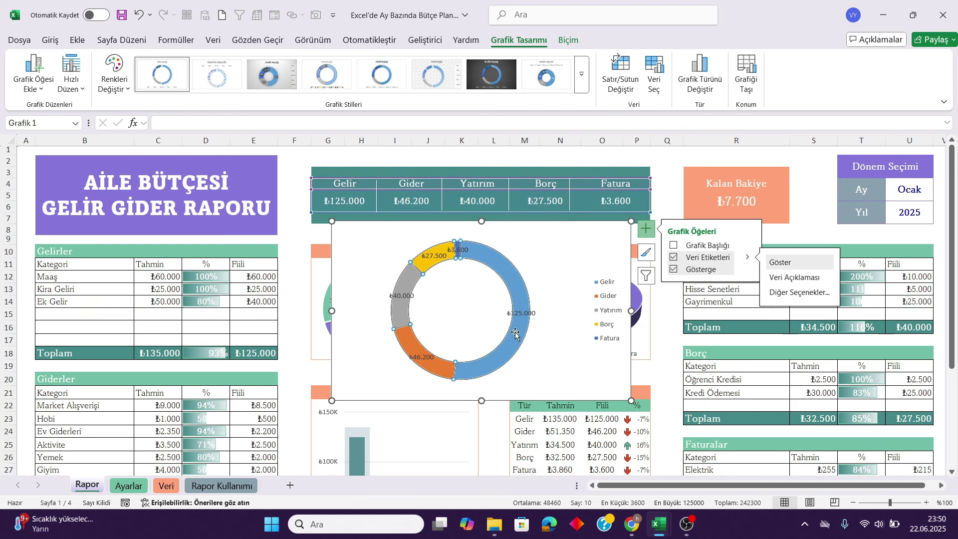
right_click(515, 335)
click(529, 306)
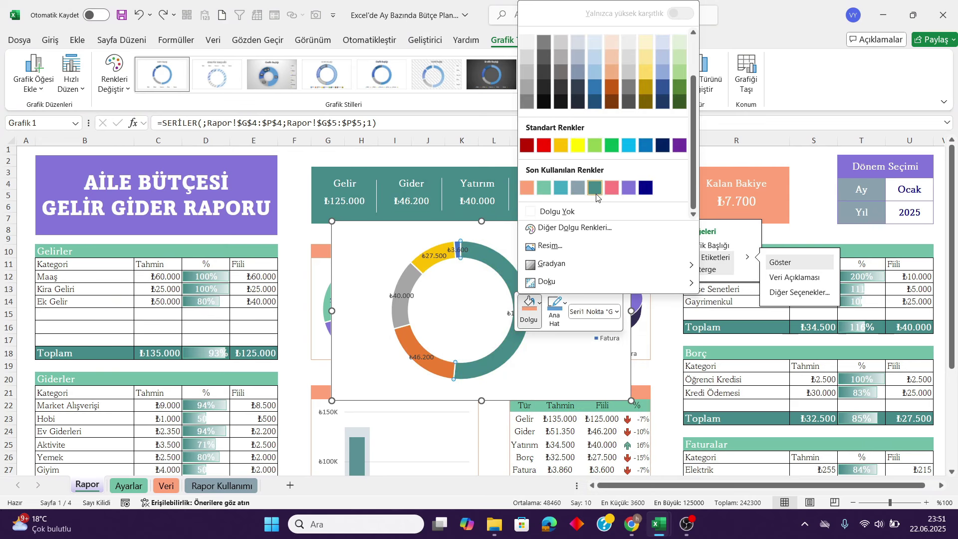
click(612, 188)
right_click(442, 372)
click(457, 395)
click(553, 284)
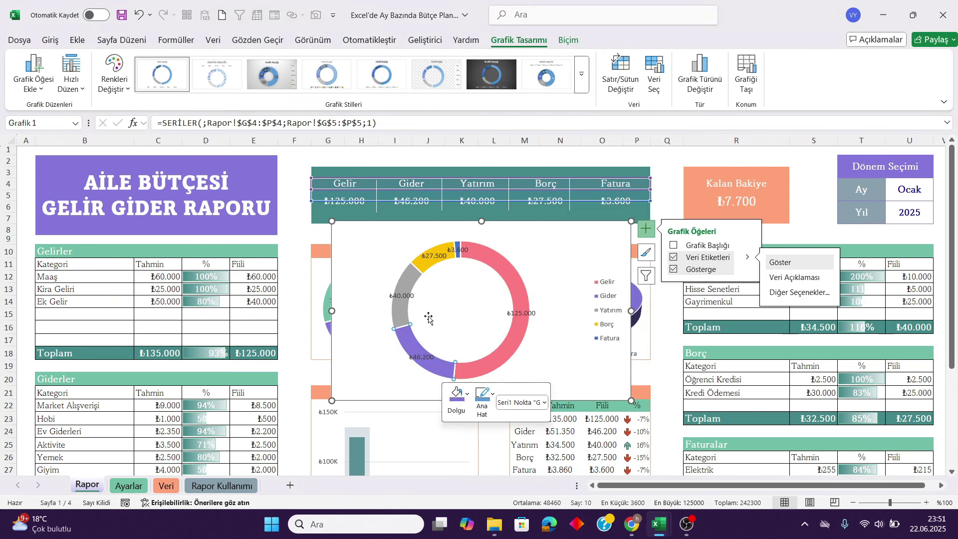
- Fill the Yatırım slice with the recently used light green and the Borç slice with grey-blue
click(400, 312)
right_click(402, 316)
click(419, 285)
scroll(477, 176, down, 3)
click(468, 161)
click(430, 263)
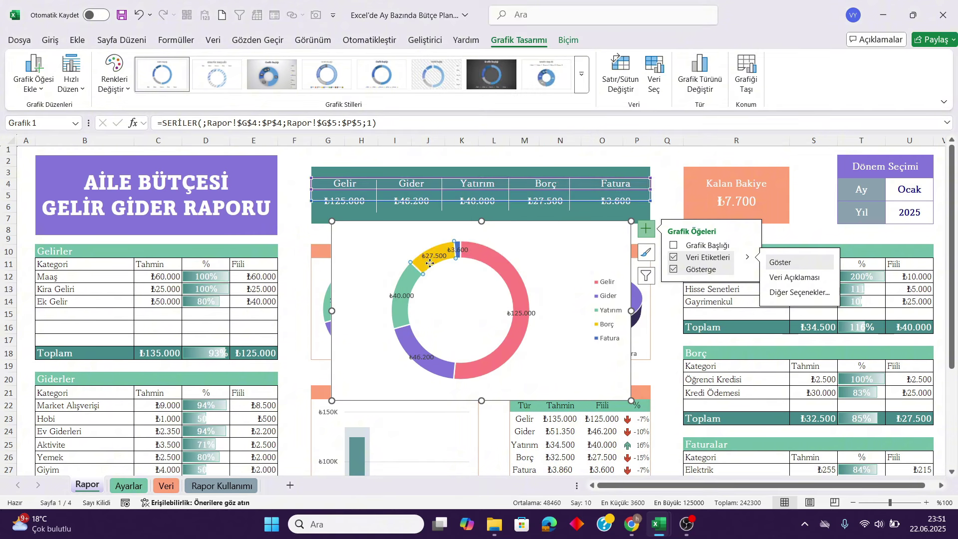
right_click(430, 263)
click(439, 233)
scroll(479, 390, down, 3)
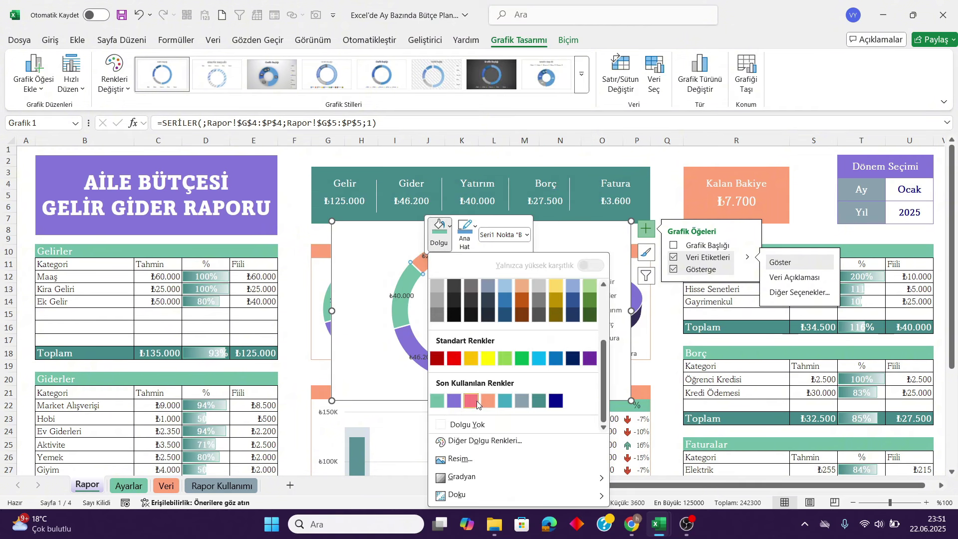
click(521, 404)
- Set all the doughnut's data labels to show the percentage (Yüzde) instead of the value (Değer)
double_click(430, 358)
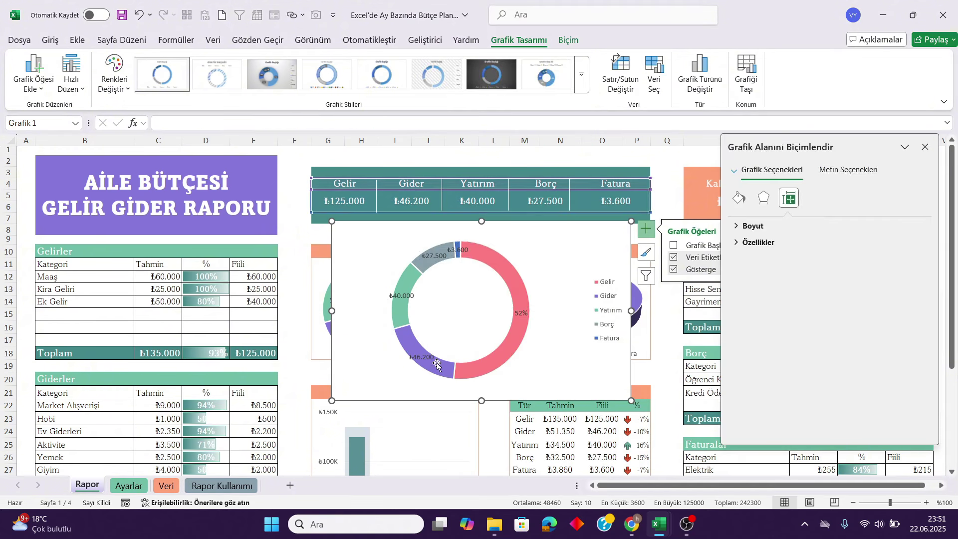
right_click(523, 314)
click(576, 470)
click(755, 318)
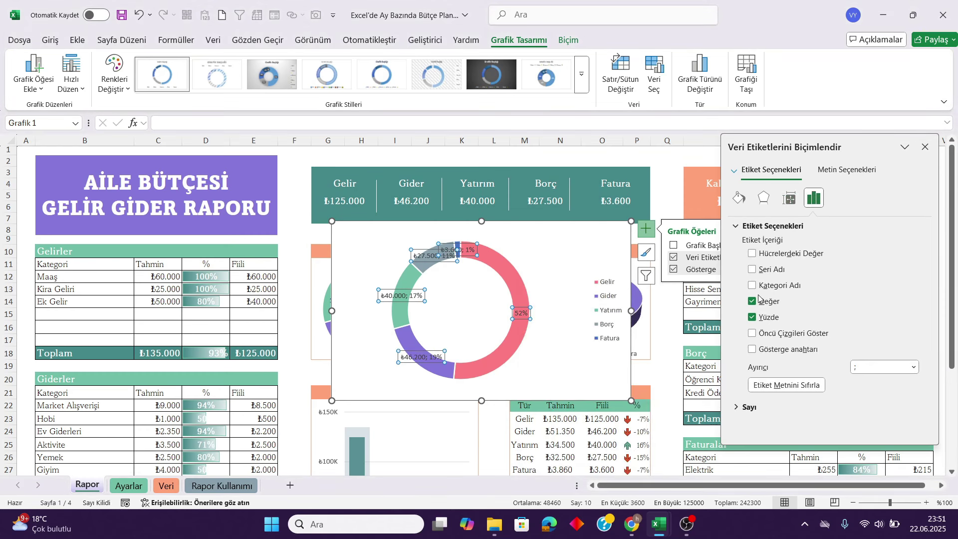
click(753, 302)
click(53, 39)
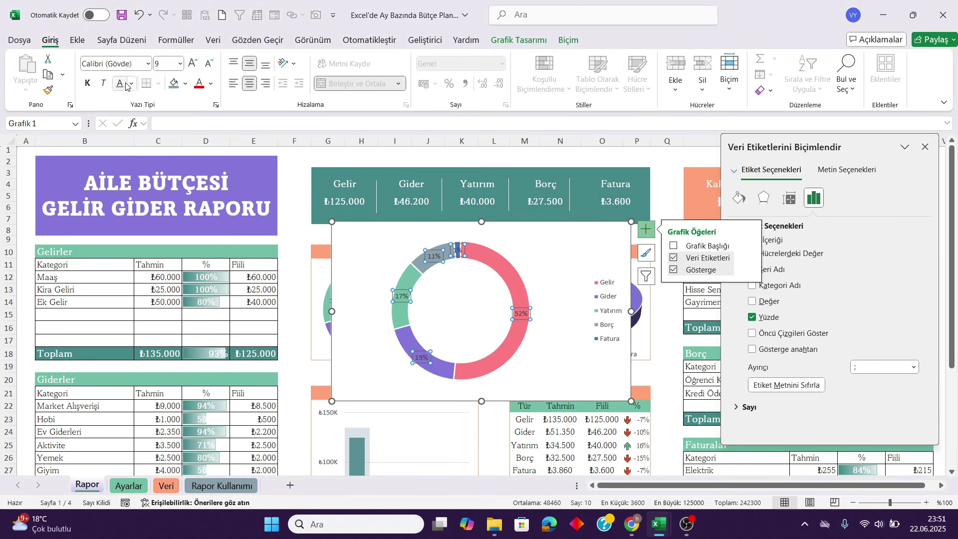
- Shrink the practice doughnut chart covering the report and delete it
click(571, 258)
drag(632, 402, 580, 361)
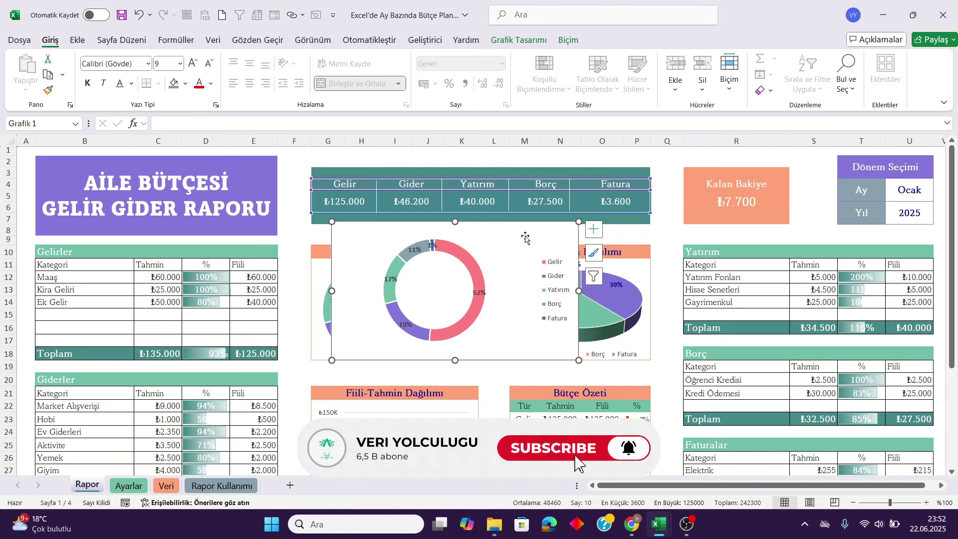
key(Delete)
- Check the chart type of the Harcama Dağılımı pie chart without changing it
click(565, 348)
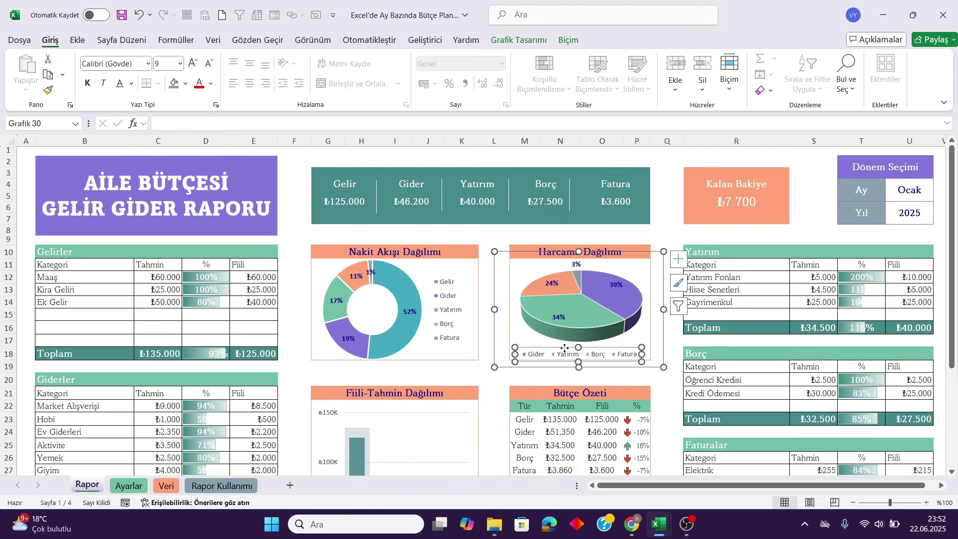
click(522, 42)
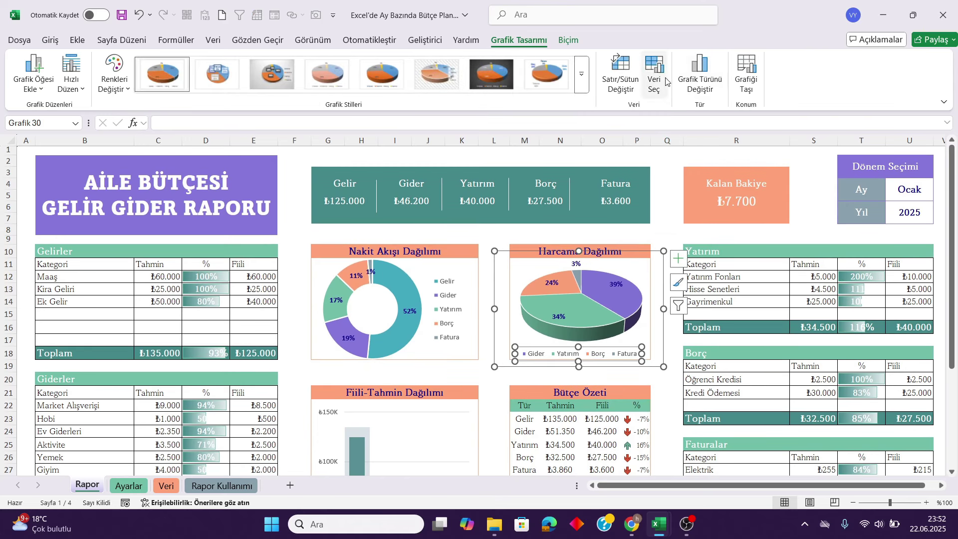
click(695, 95)
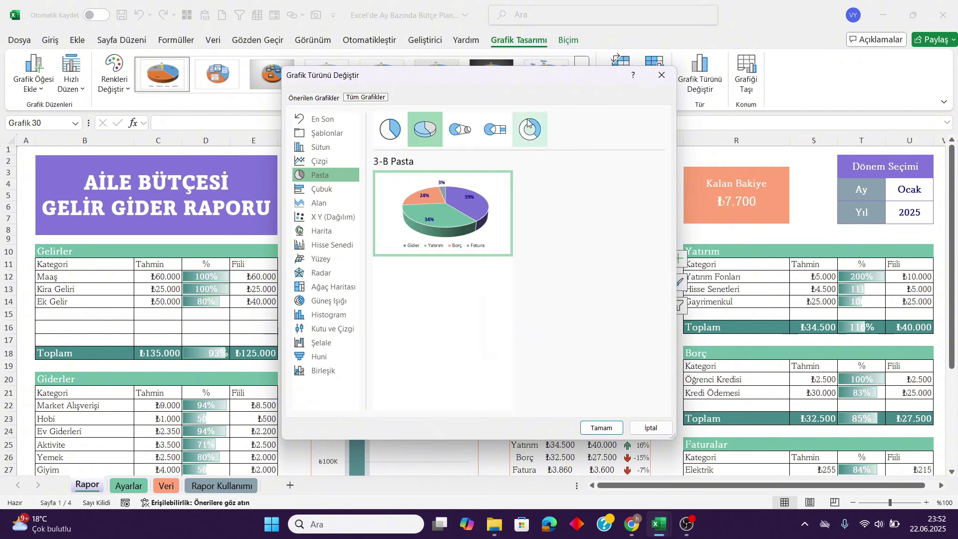
drag(575, 86, 895, 120)
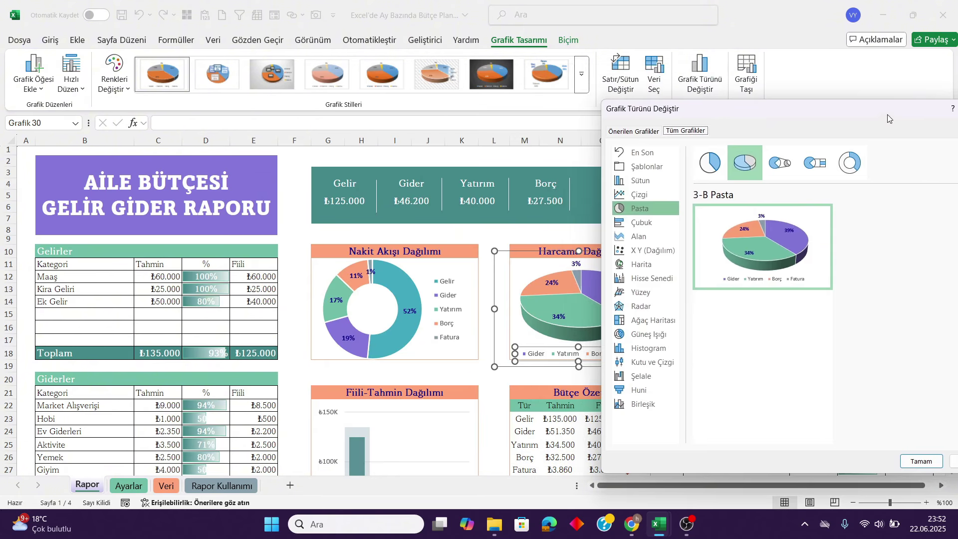
drag(898, 117, 806, 121)
click(877, 465)
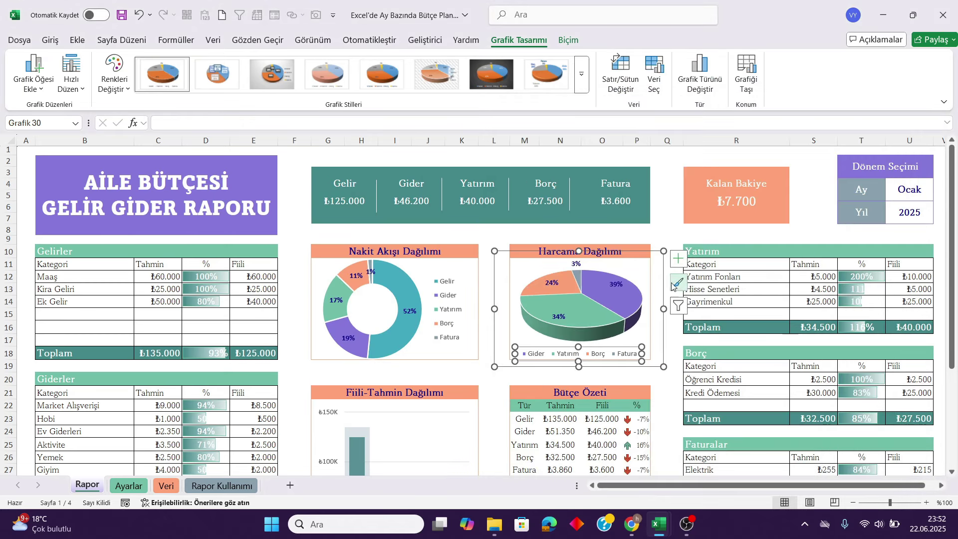
- Inspect the Tahmin, Fiili and percentage formulas of the Gelir row in the Bütçe Özeti table
click(670, 229)
scroll(419, 353, down, 4)
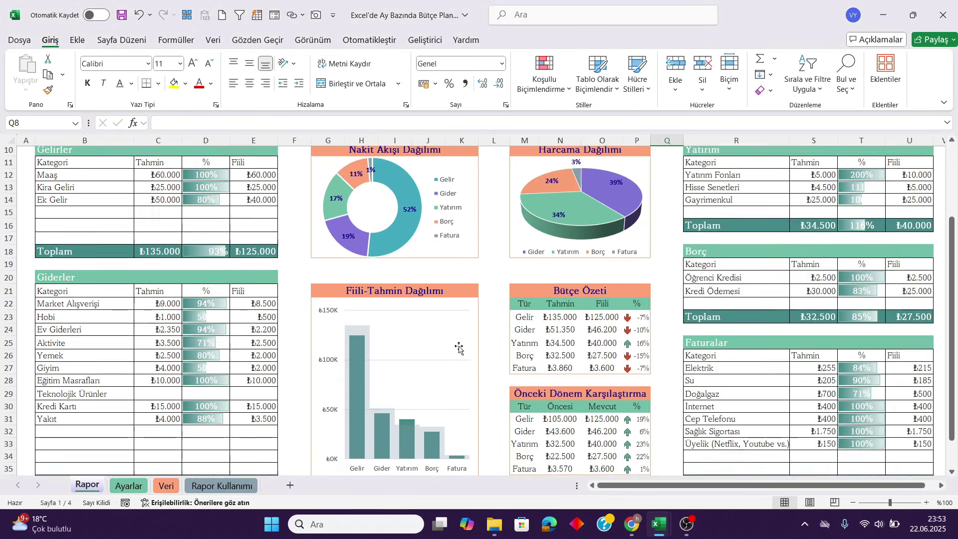
click(570, 280)
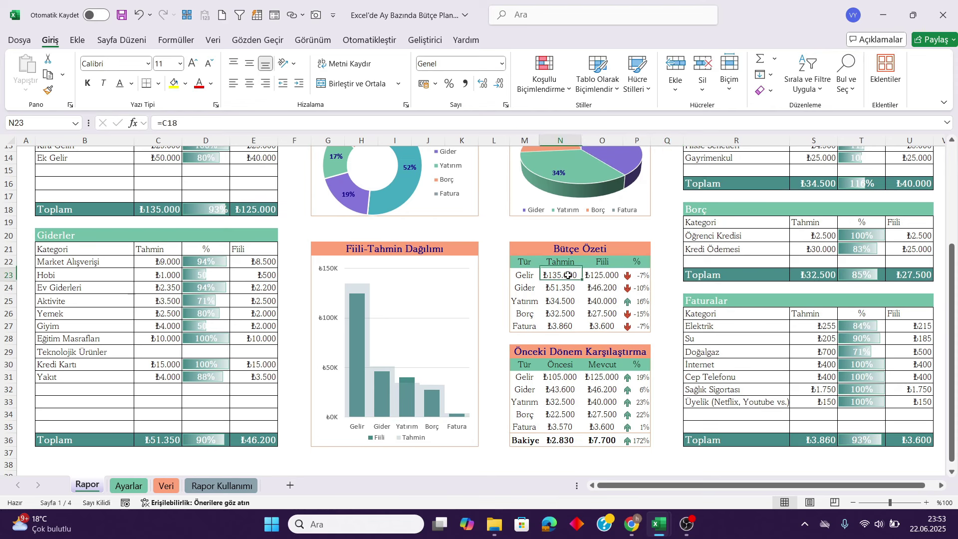
click(604, 262)
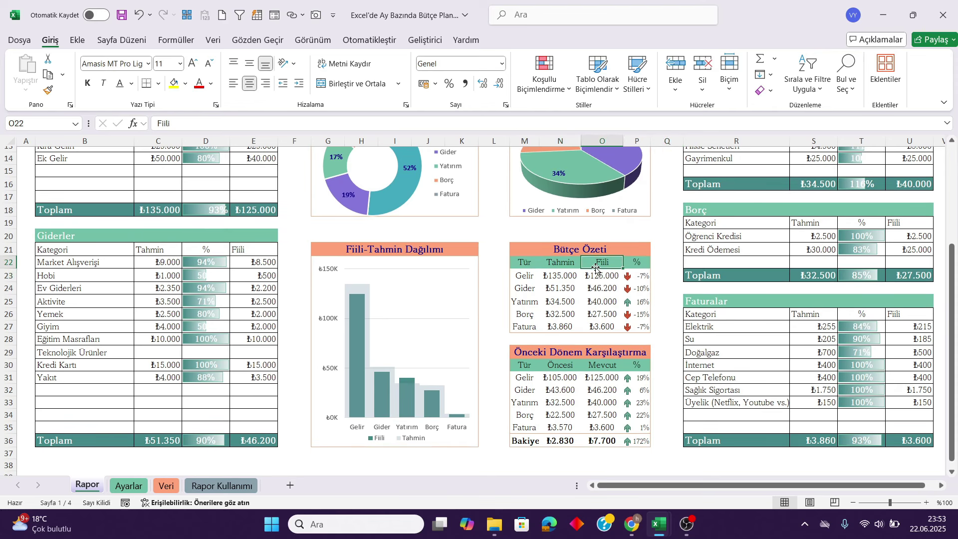
click(563, 263)
click(556, 278)
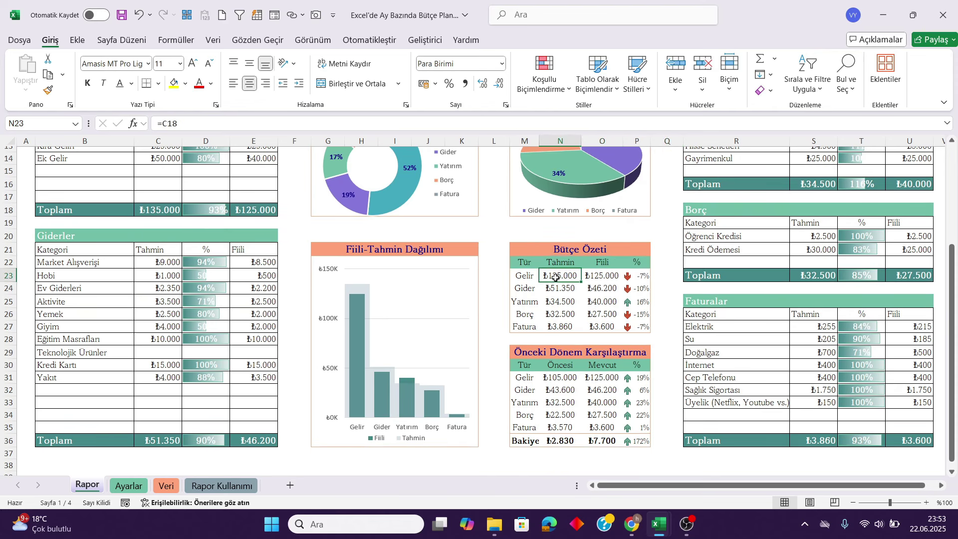
click(648, 278)
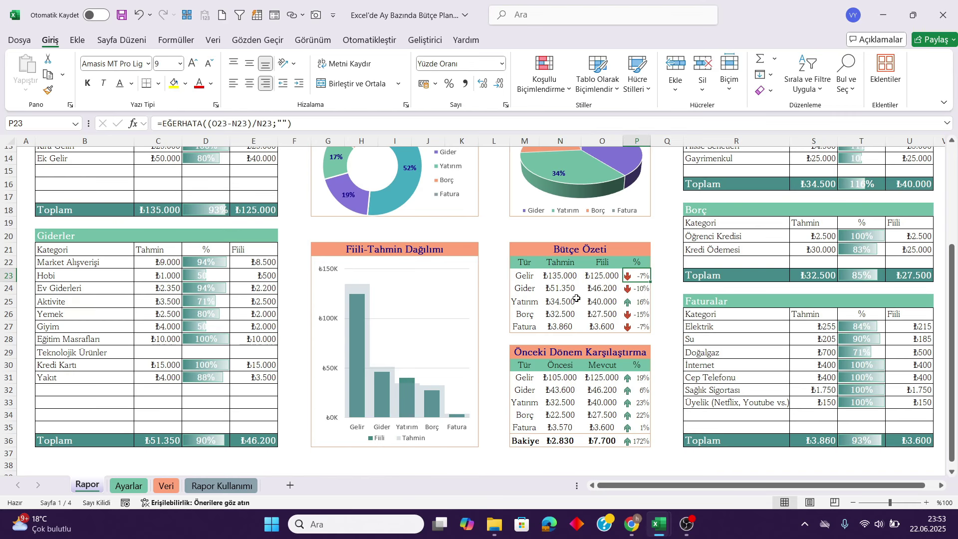
scroll(595, 294, down, 4)
click(619, 276)
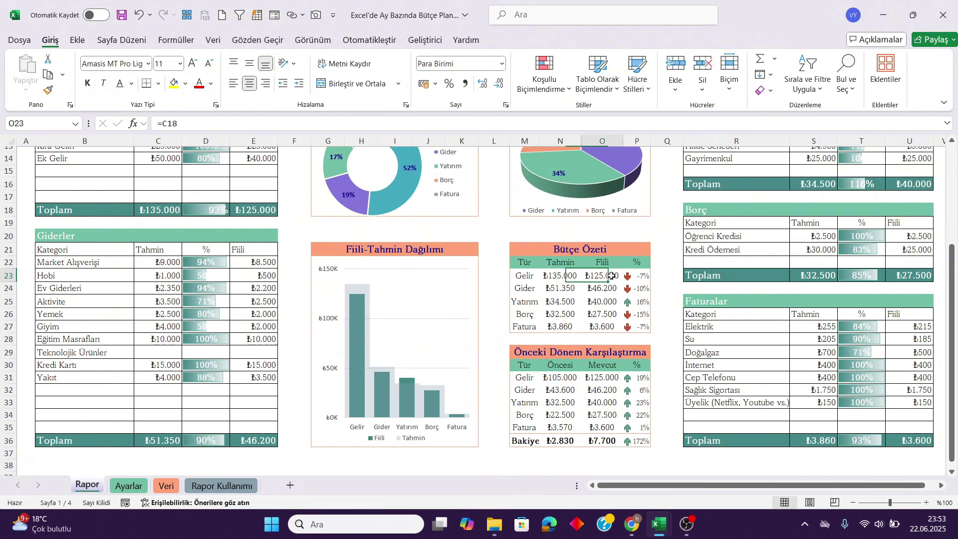
click(641, 277)
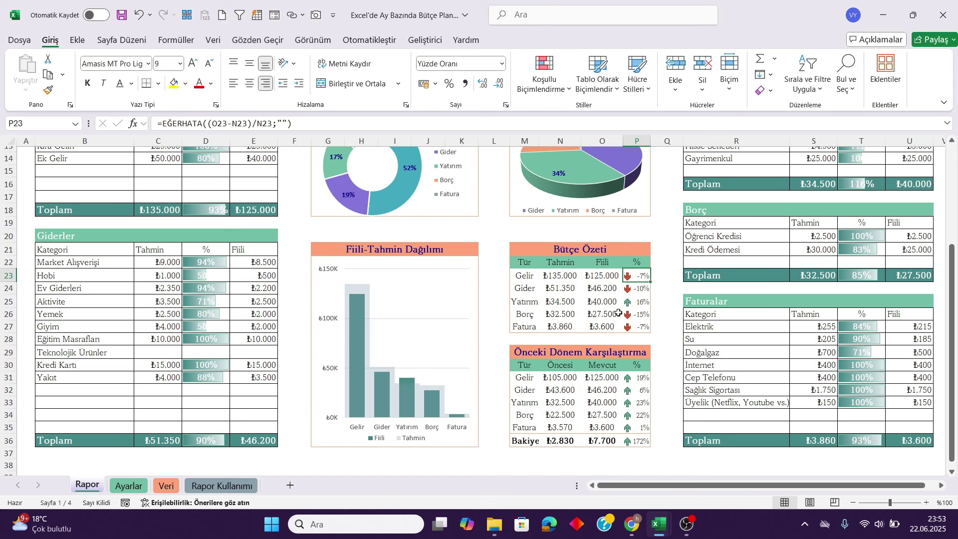
- Apply the coloured three-arrow icon set to the percentage cells P23:P27 of the Bütçe Özeti table
drag(642, 277, 641, 328)
click(544, 75)
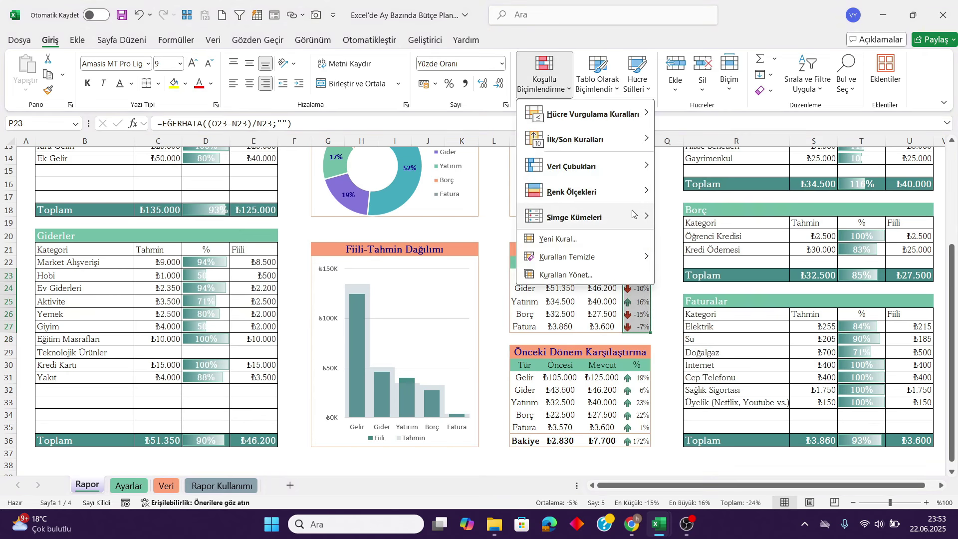
mouse_move(599, 217)
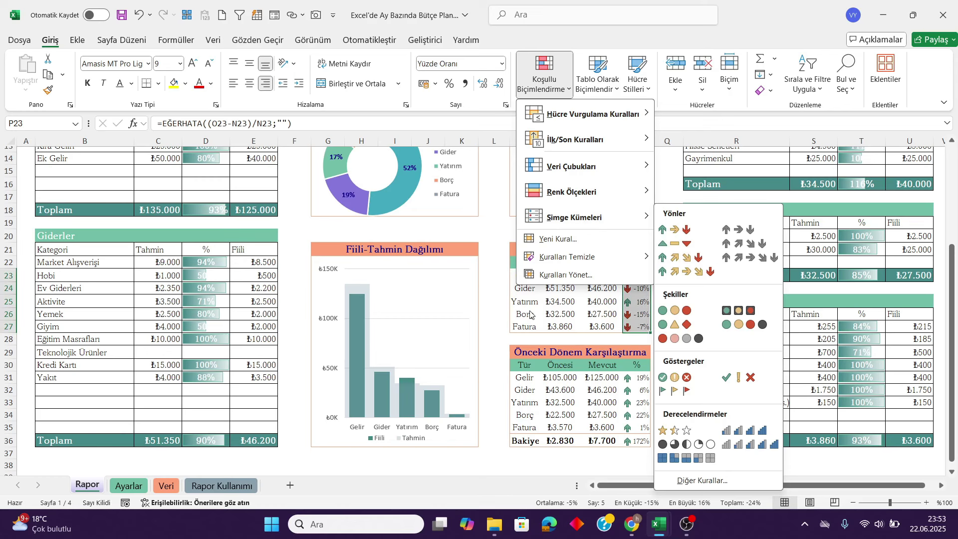
click(675, 229)
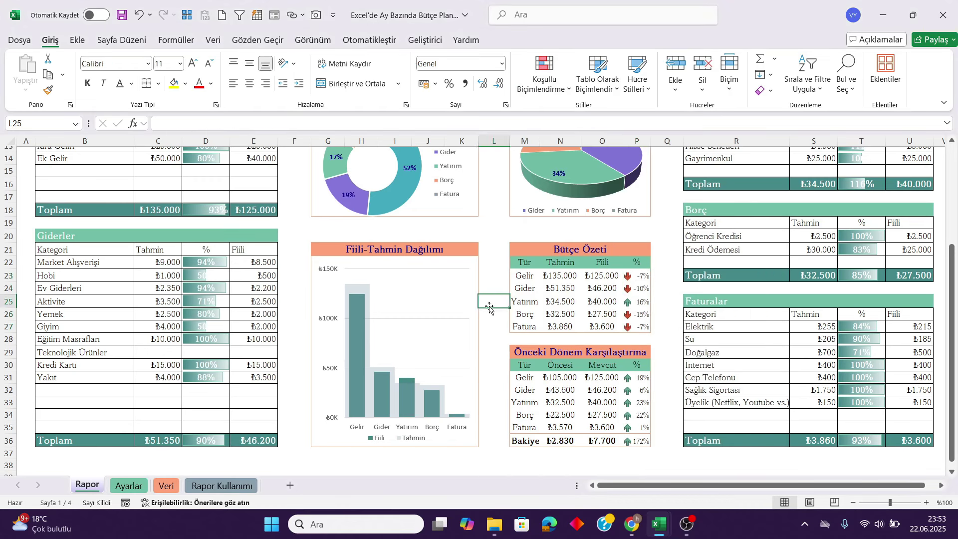
- Examine the source ranges and the combined chart type settings of the Fiili-Tahmin Dağılımı chart
click(397, 322)
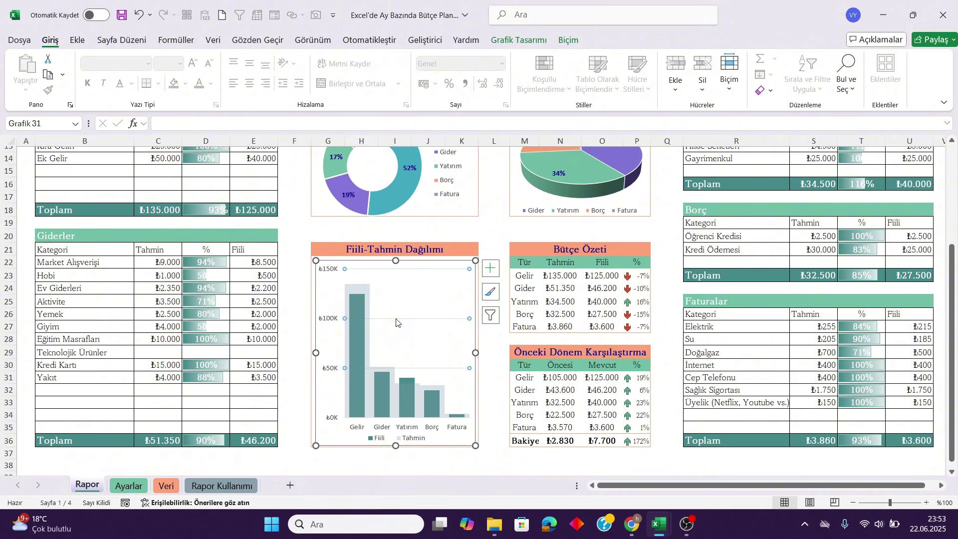
click(371, 355)
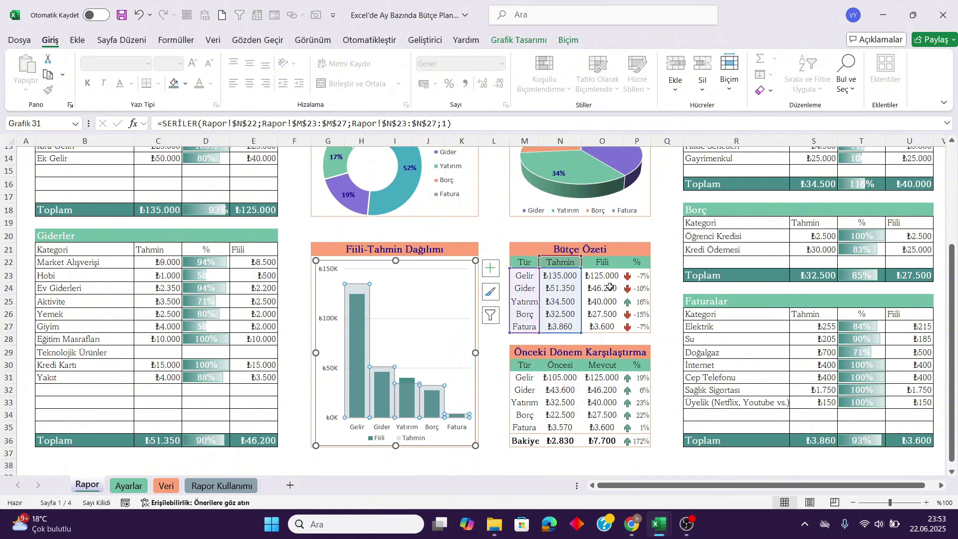
click(432, 367)
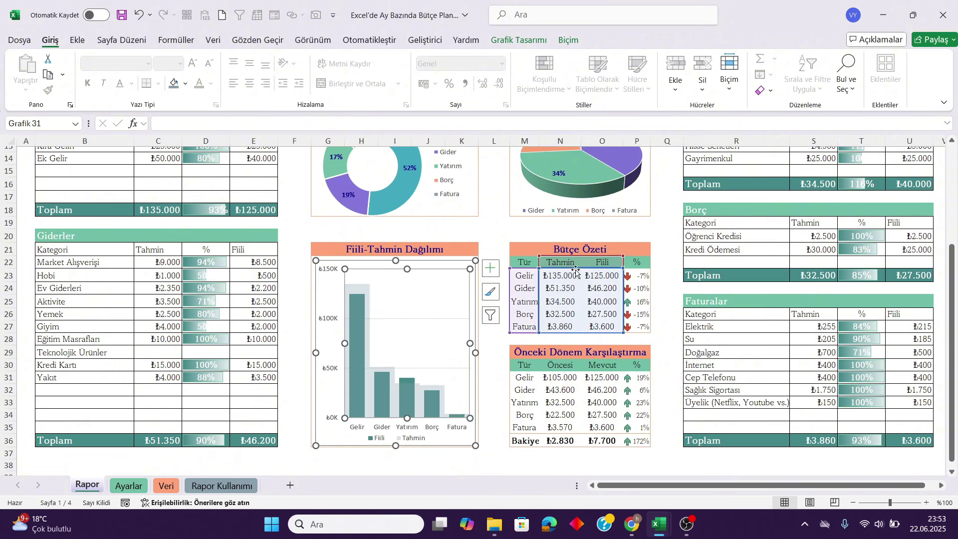
click(498, 43)
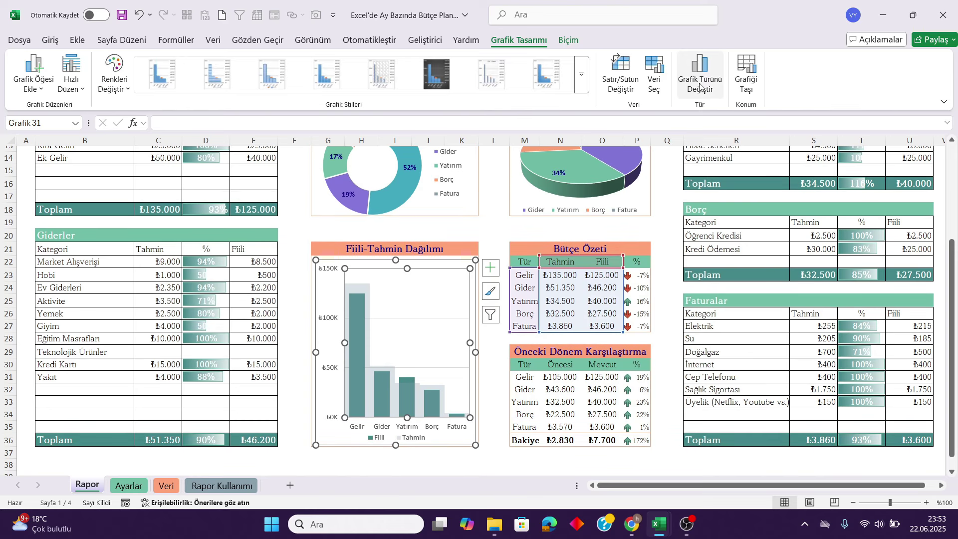
click(700, 75)
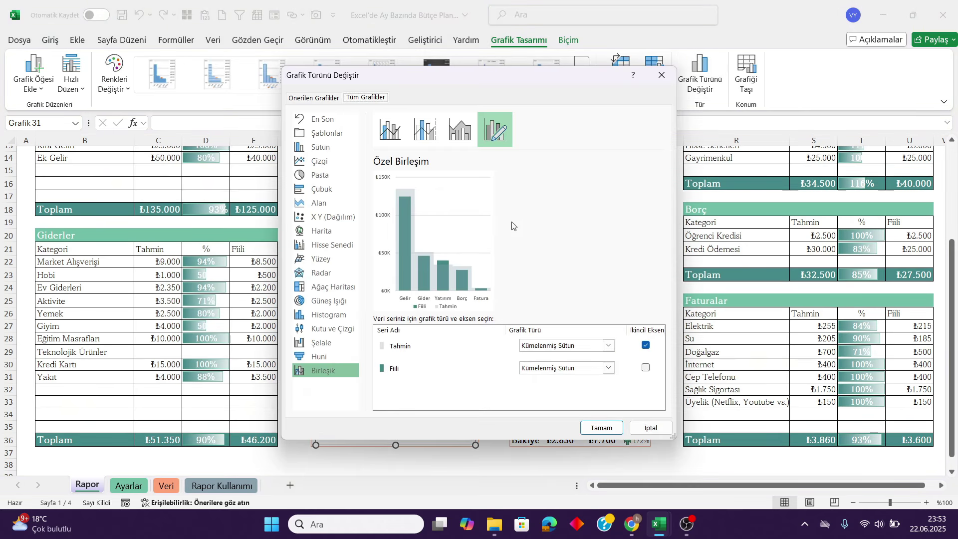
click(652, 428)
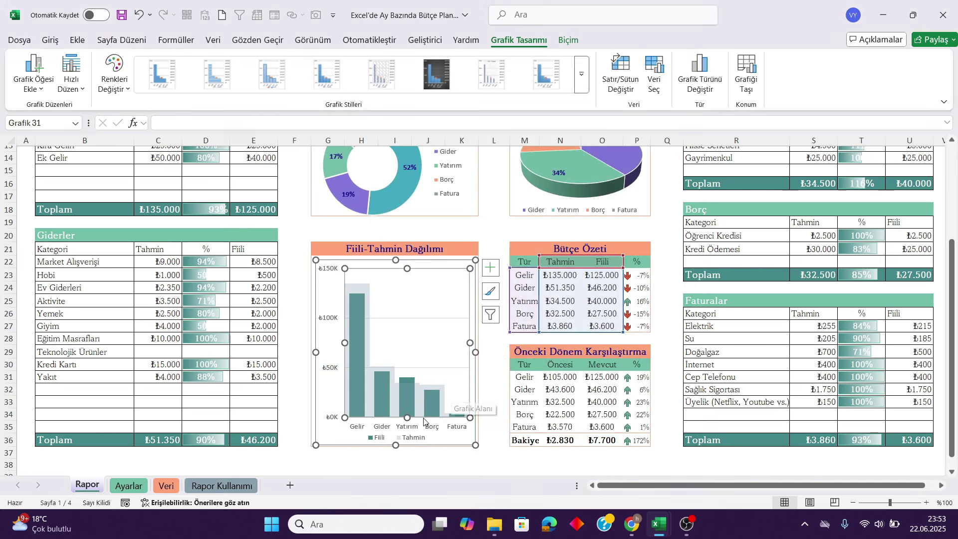
- Review the Tahmin series' secondary axis, overlap, gap width and solid fill transparency settings in the Fiili-Tahmin Dağılımı chart
click(423, 401)
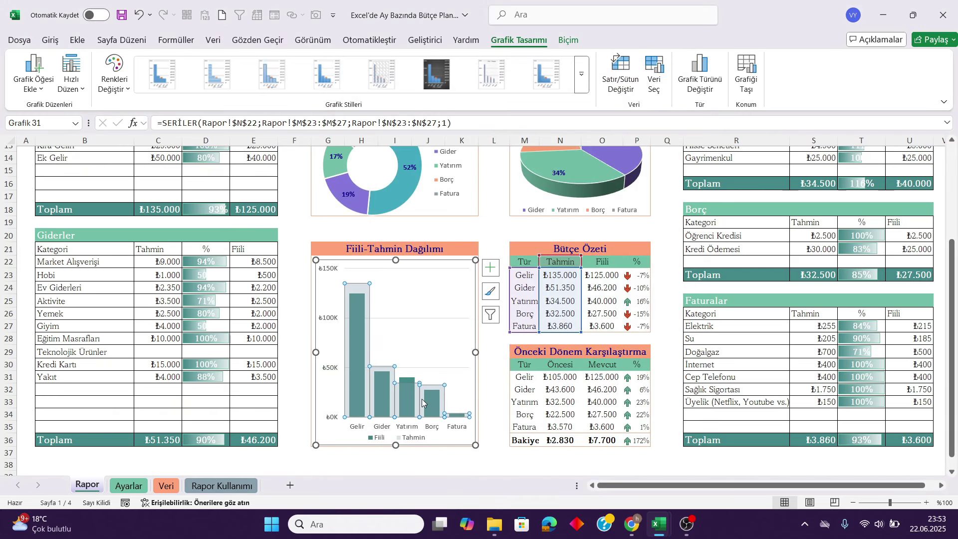
right_click(423, 403)
click(439, 389)
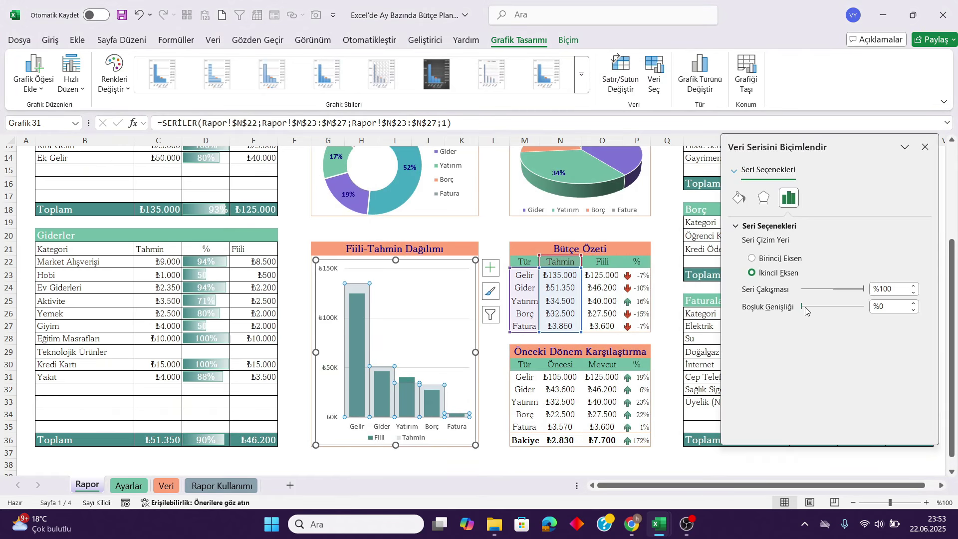
click(739, 198)
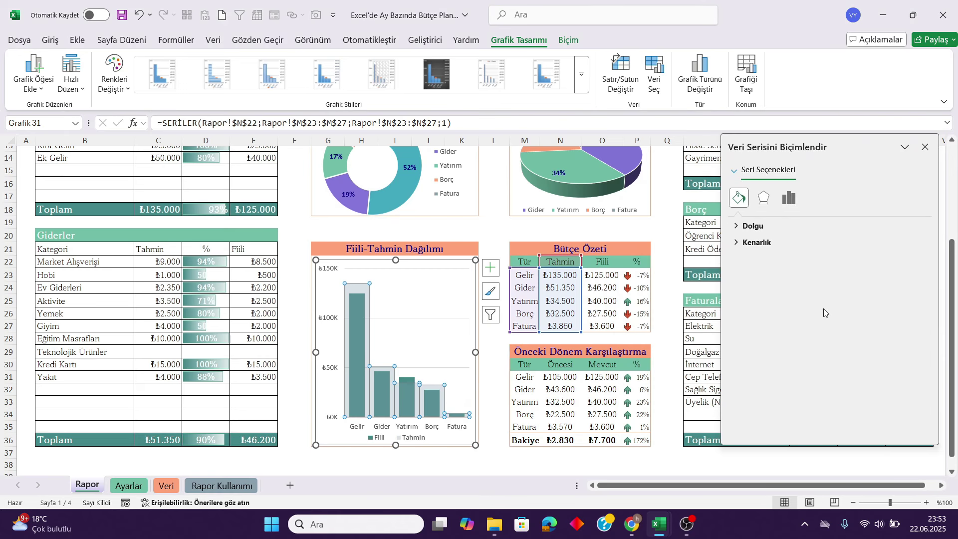
click(746, 227)
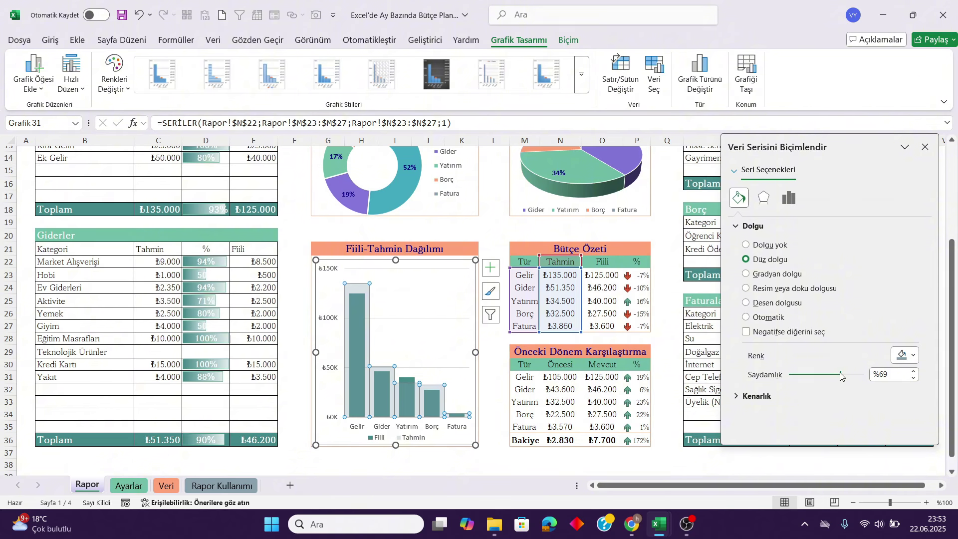
mouse_move(842, 374)
mouse_down()
mouse_move(865, 376)
mouse_move(842, 376)
mouse_up()
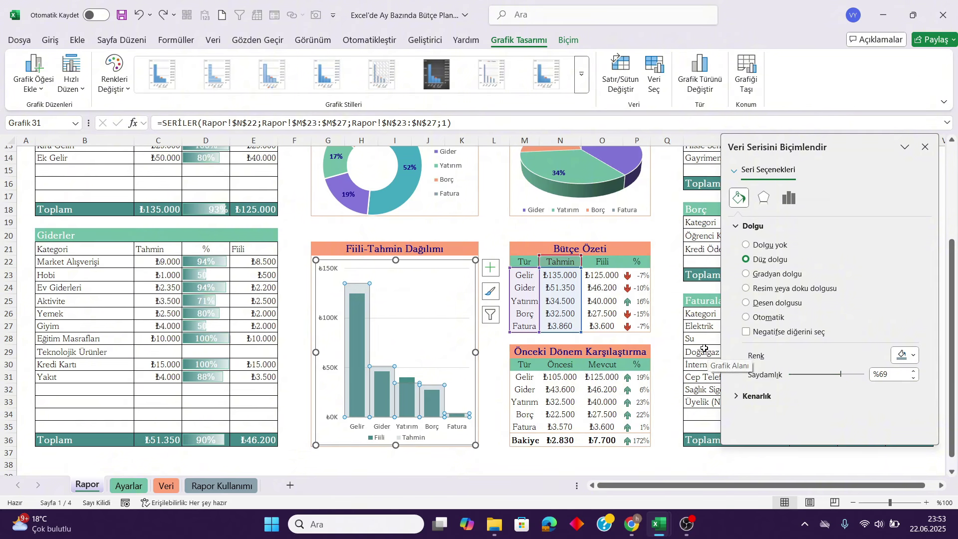
click(926, 146)
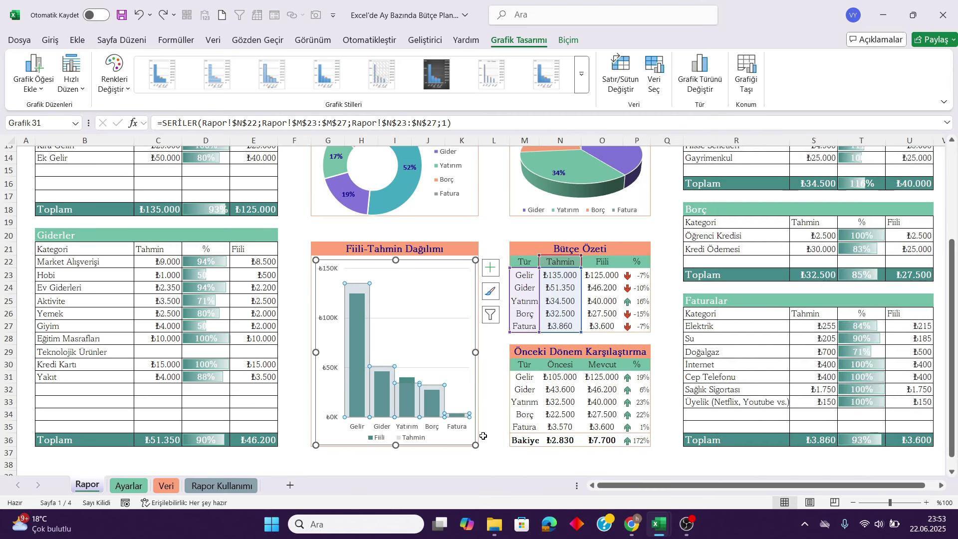
click(485, 381)
- Link the Gelir row's Mevcut cell (O31) in the Önceki Dönem Karşılaştırma table to the Bütçe Özeti Fiili amount with =O23
drag(531, 353, 550, 438)
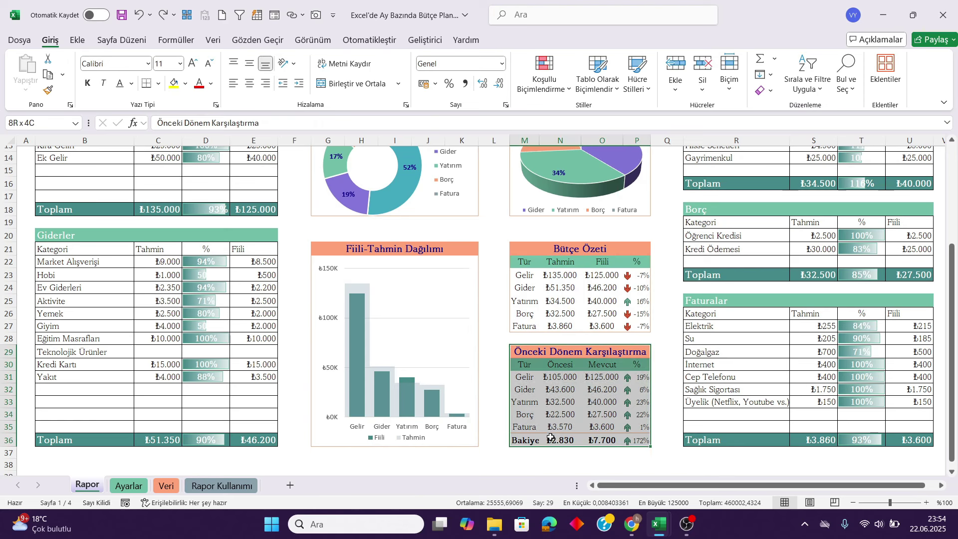
click(603, 370)
click(602, 378)
text(=)
click(602, 276)
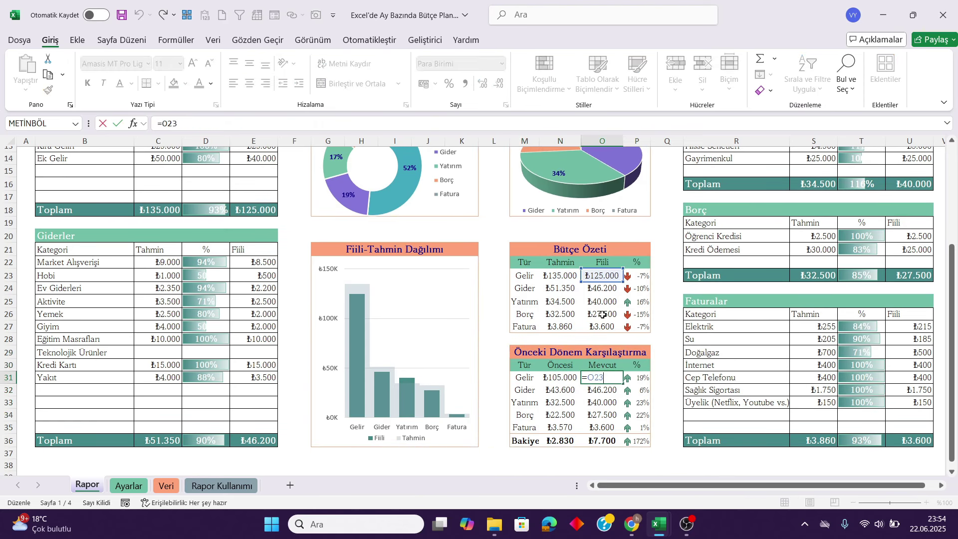
key(Return)
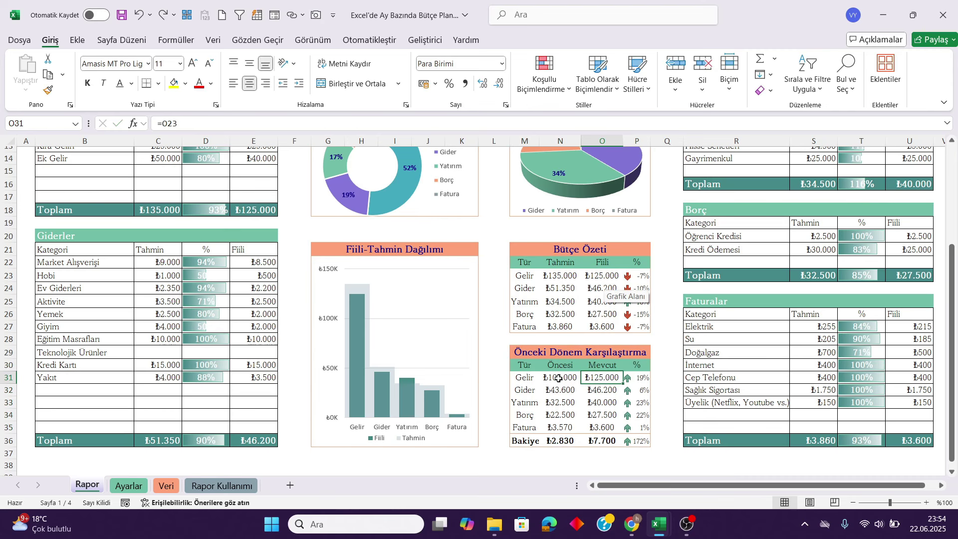
- Examine the sum range and first criterion of the ÇOKETOPLA formula in the Gelir row's Öncesi cell (N31)
click(559, 378)
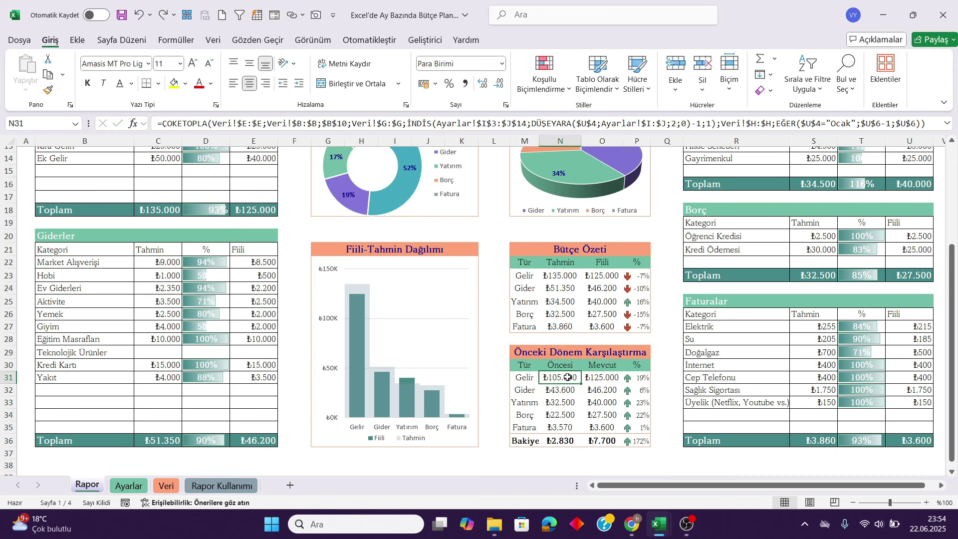
double_click(568, 378)
drag(504, 132, 501, 153)
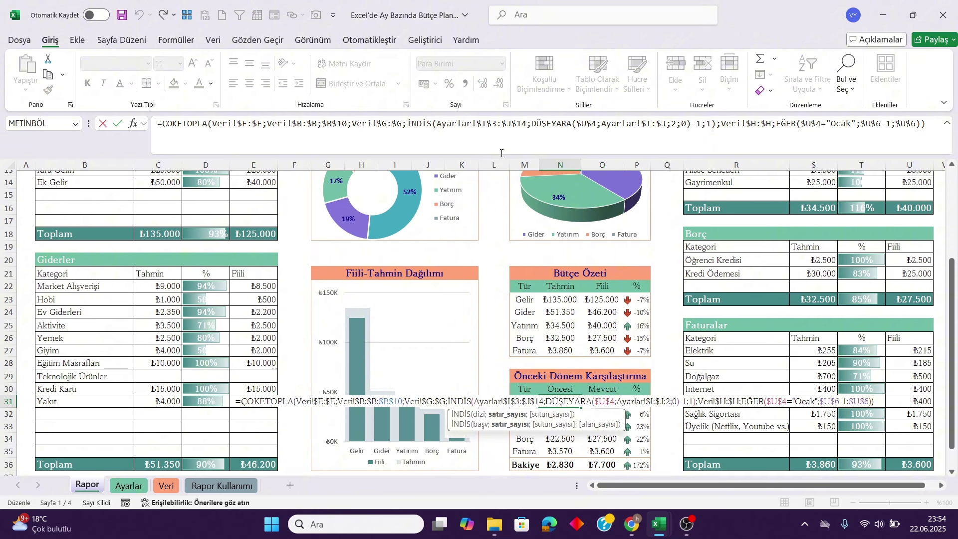
click(585, 132)
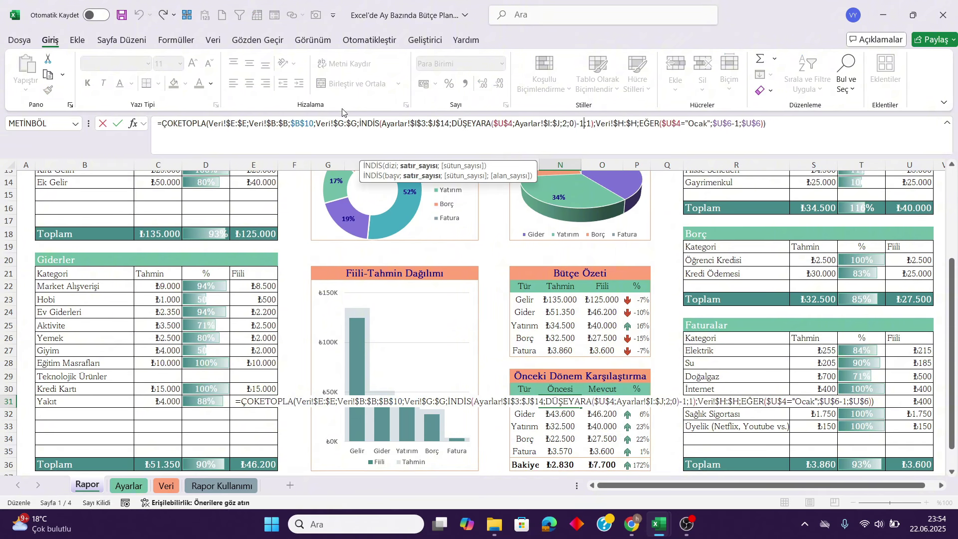
click(220, 128)
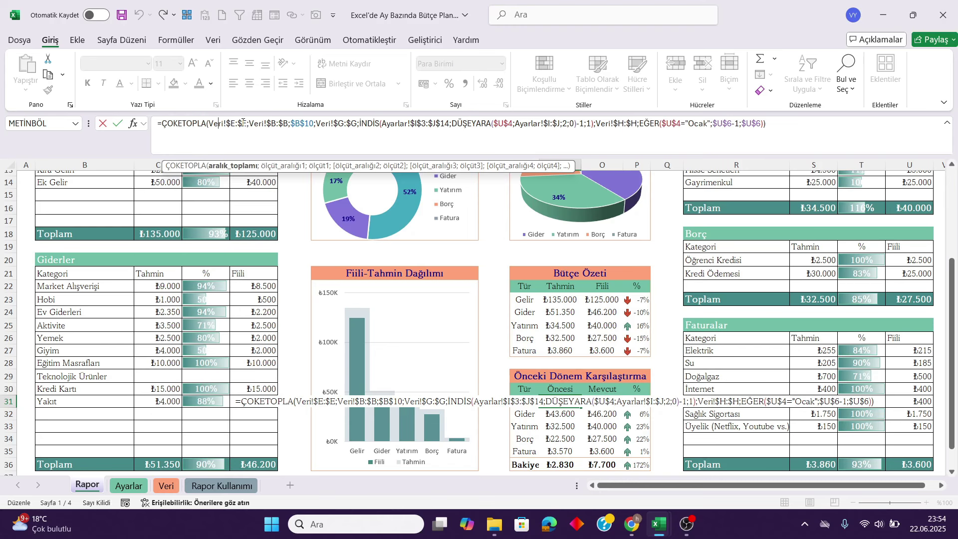
drag(254, 123, 289, 124)
click(300, 123)
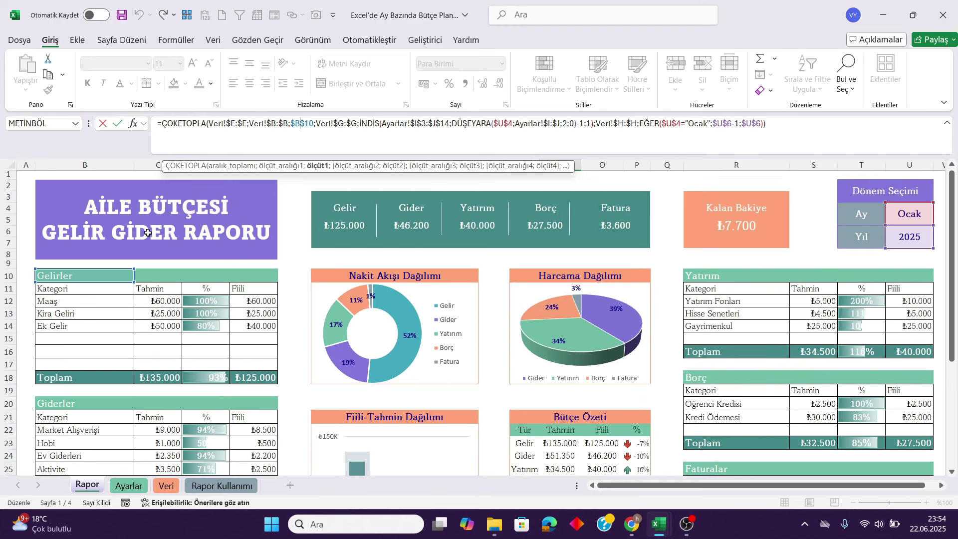
scroll(248, 208, up, 4)
scroll(336, 242, down, 4)
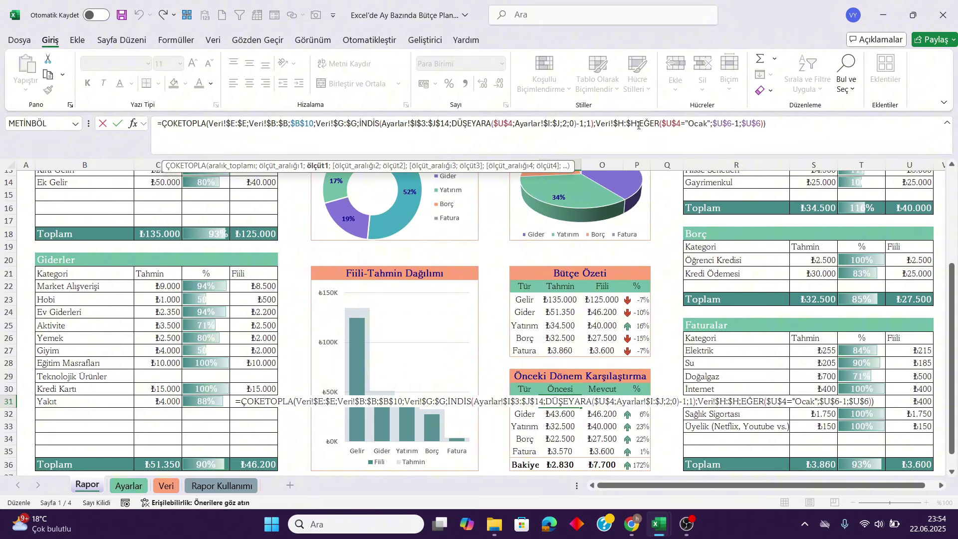
- Examine the EĞER year criterion in the N31 formula and trace its reference to the Yıl selection in U6
drag(640, 126, 768, 124)
click(735, 125)
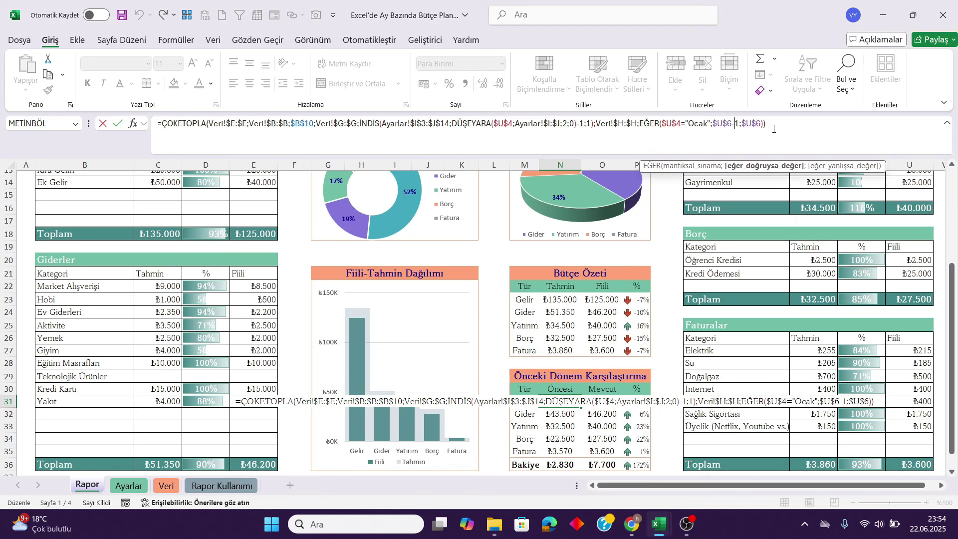
click(748, 123)
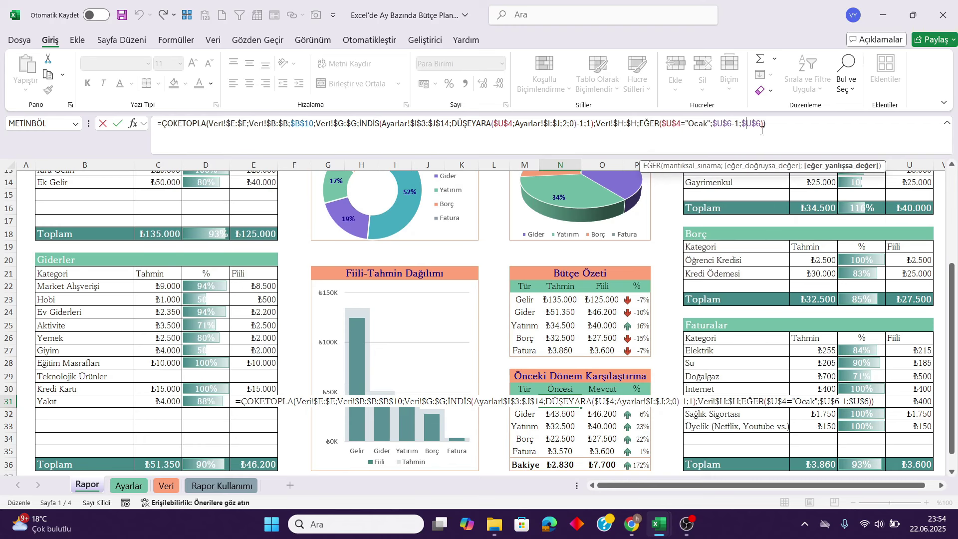
click(716, 124)
scroll(680, 212, up, 3)
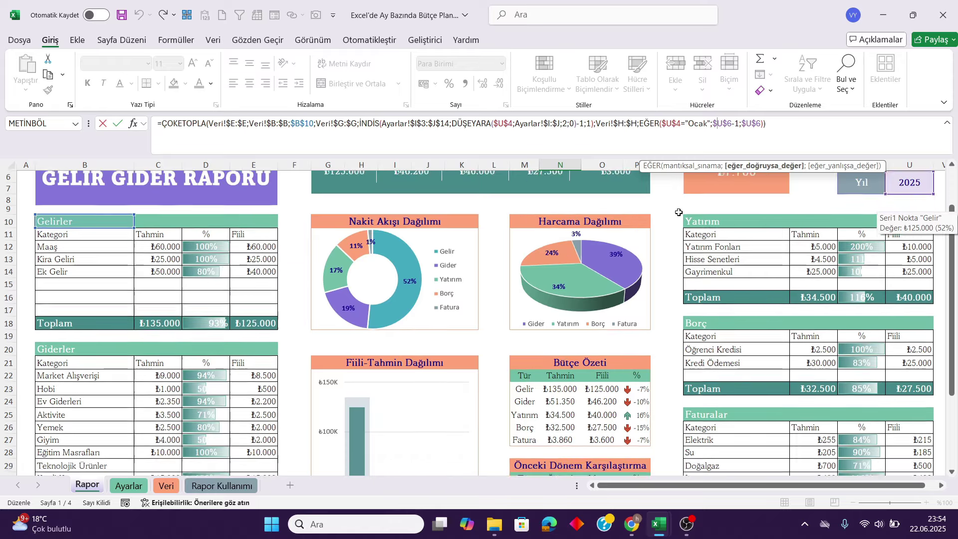
scroll(680, 212, down, 3)
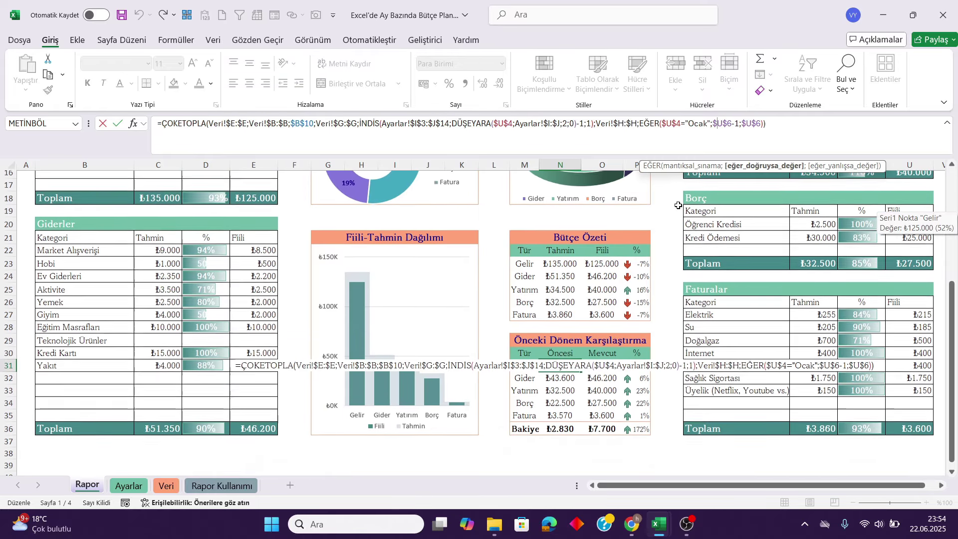
click(755, 124)
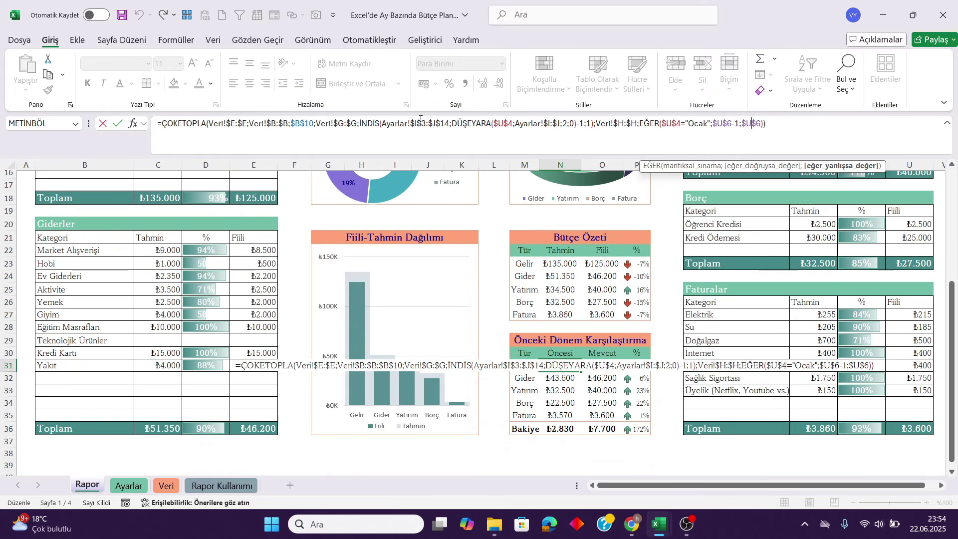
- Examine the İNDİS and DÜŞEYARA month criterion in the N31 formula, then leave the formula unedited
drag(370, 127, 444, 129)
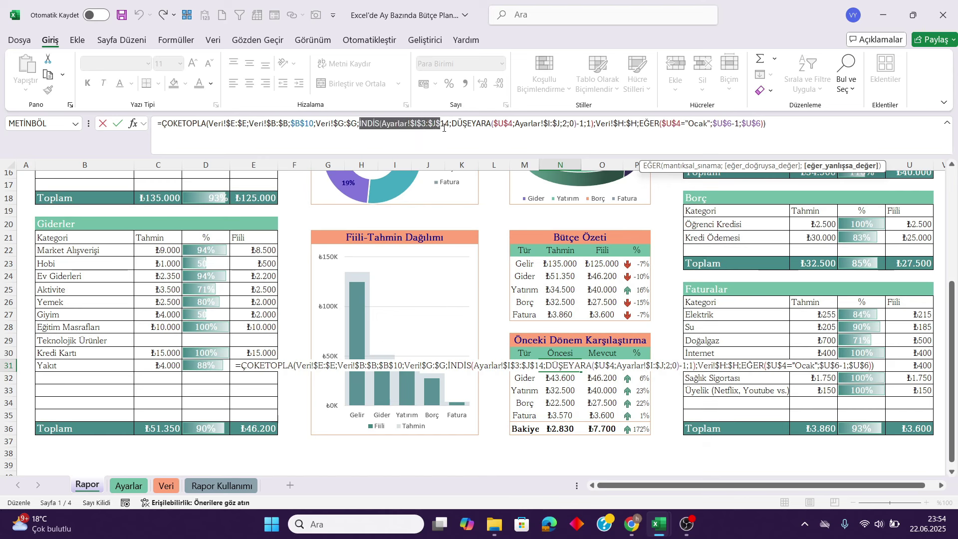
click(444, 126)
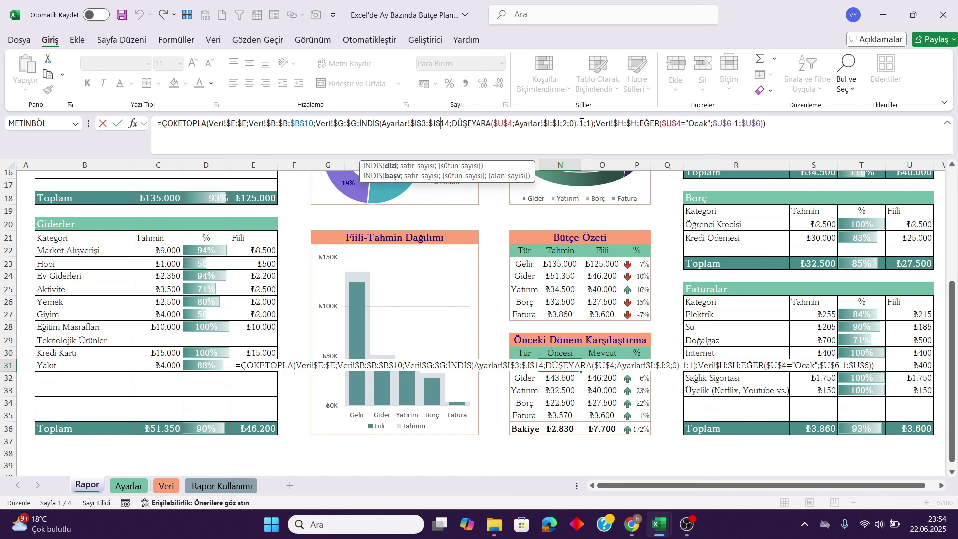
click(582, 123)
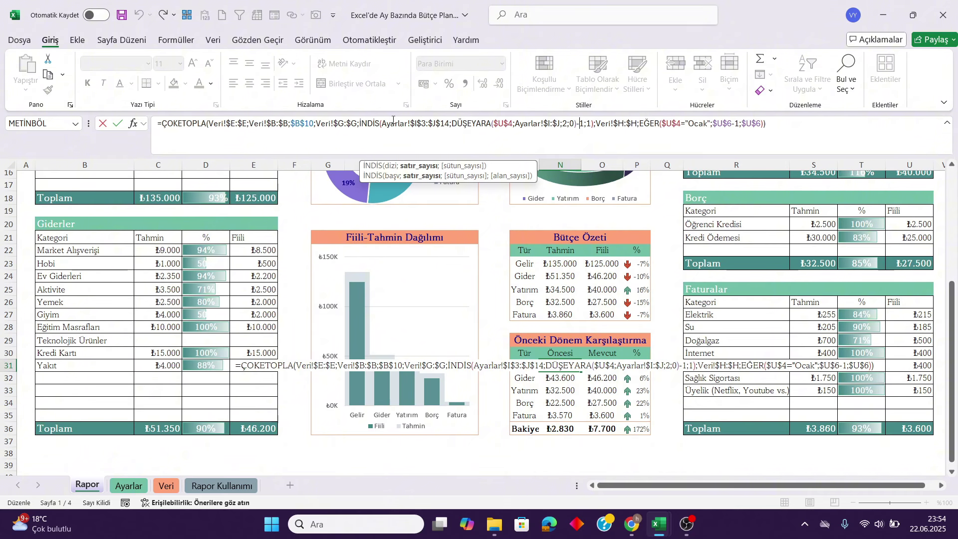
drag(394, 124, 449, 126)
click(423, 124)
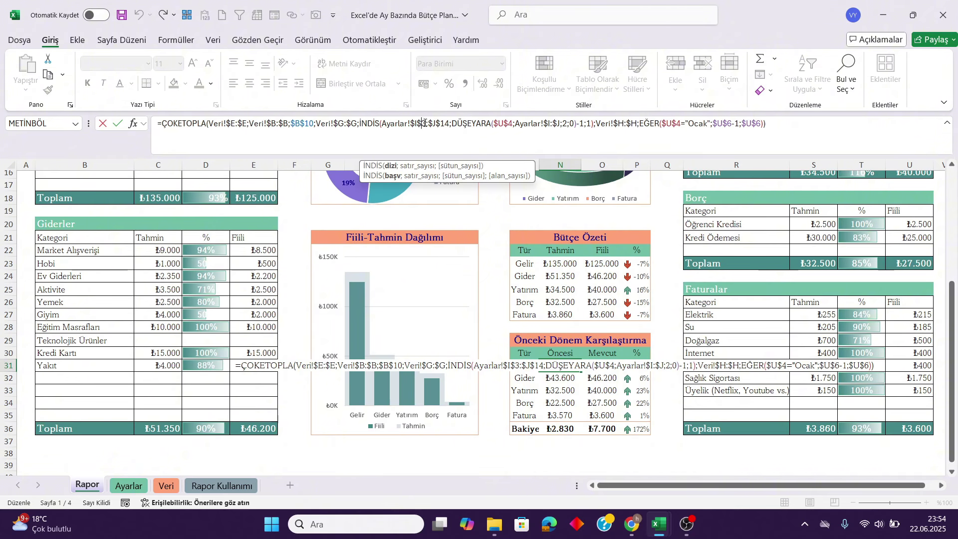
key(Escape)
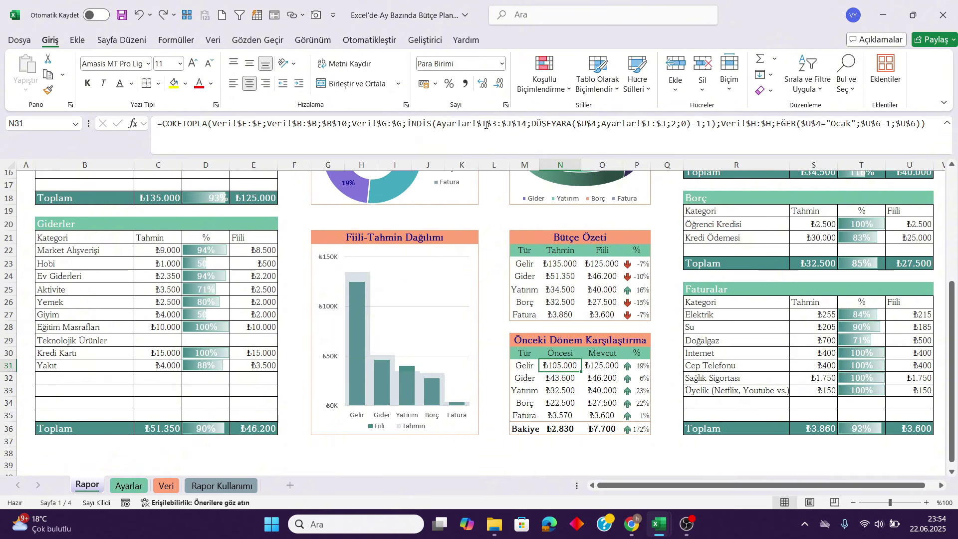
- Check the Ay and Sayı lookup table on the Ayarlar sheet, then return to Rapor and shrink the formula area to one line
click(129, 485)
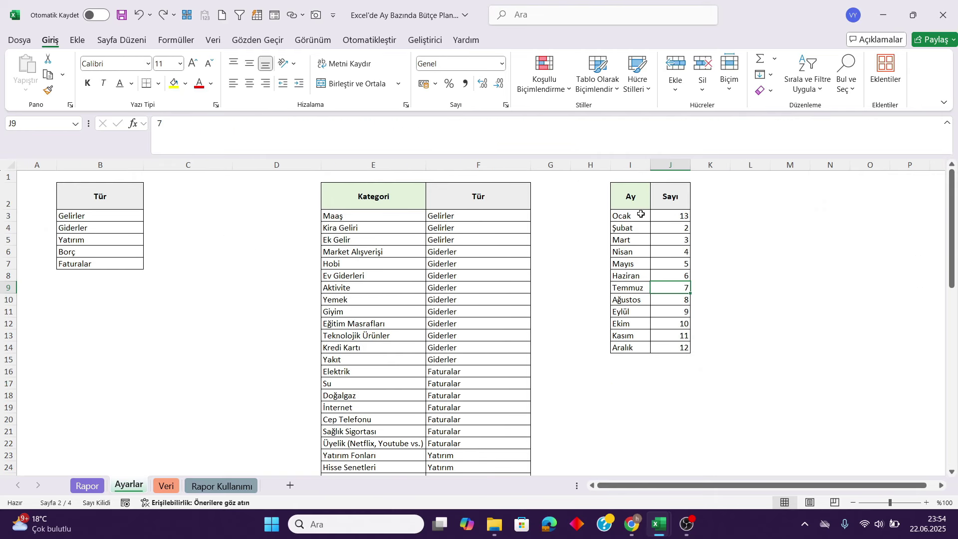
click(642, 215)
click(669, 218)
click(626, 238)
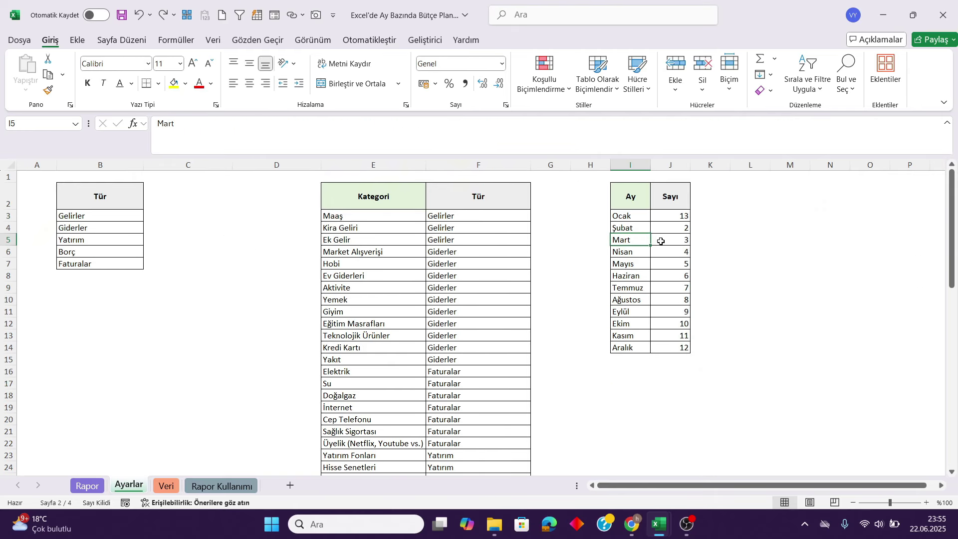
click(663, 241)
click(87, 486)
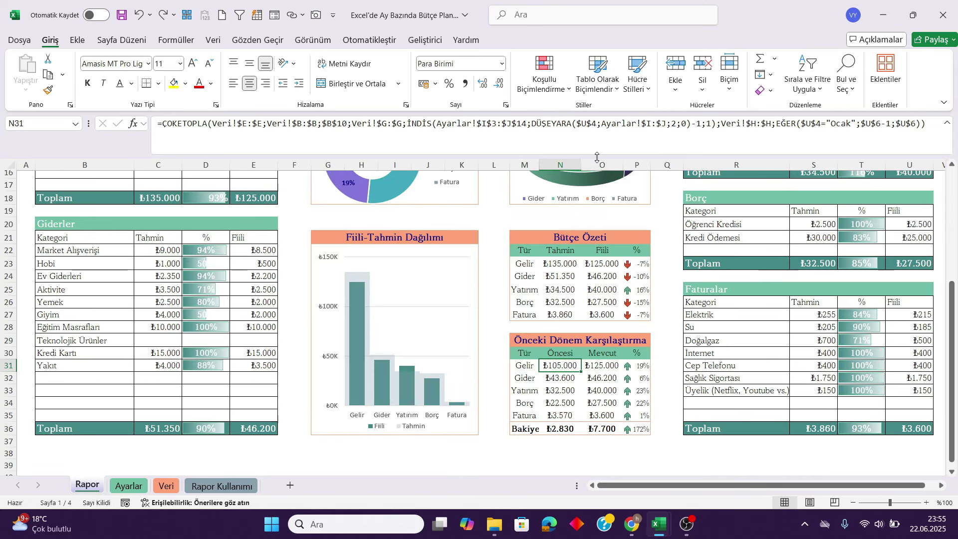
drag(597, 157, 595, 134)
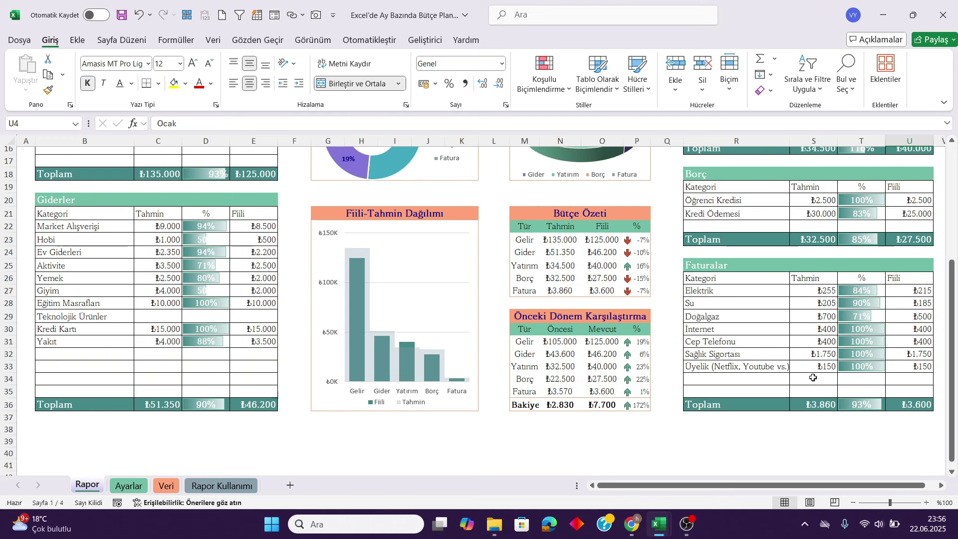
- Check the Bakiye formulas for the Öncesi and Mevcut columns (N36 and O36) in the Önceki Dönem Karşılaştırma table
scroll(814, 377, up, 1)
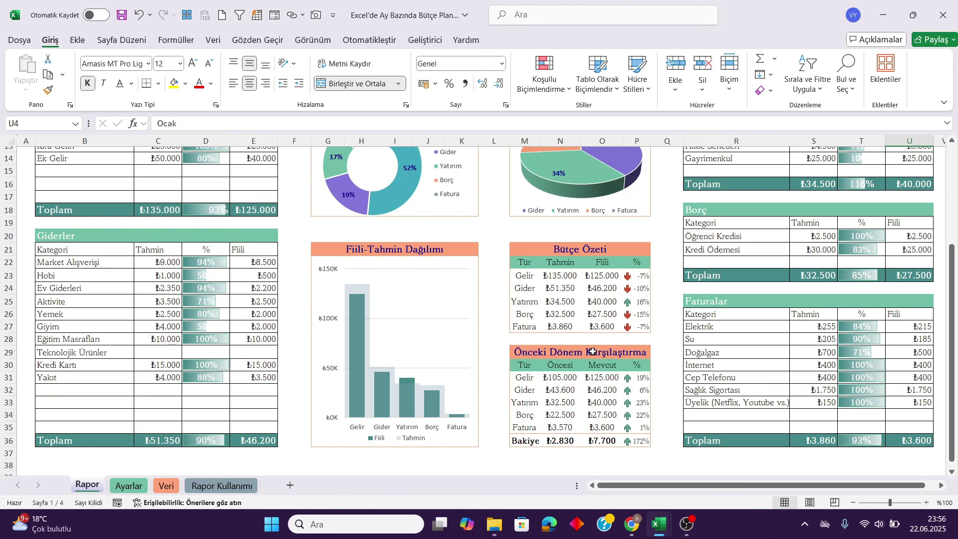
click(559, 440)
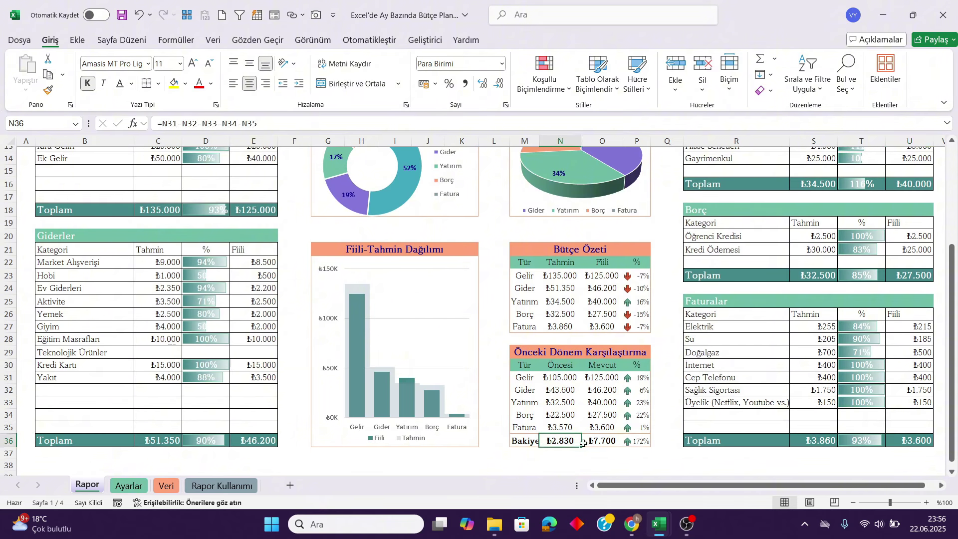
click(611, 443)
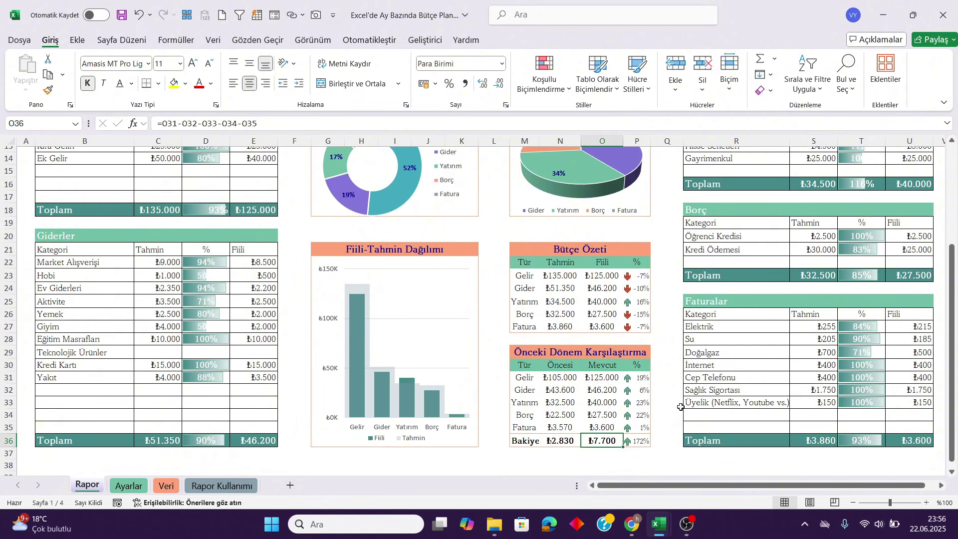
- Set the report's Ay selection in Dönem Seçimi to Nisan
scroll(653, 427, up, 4)
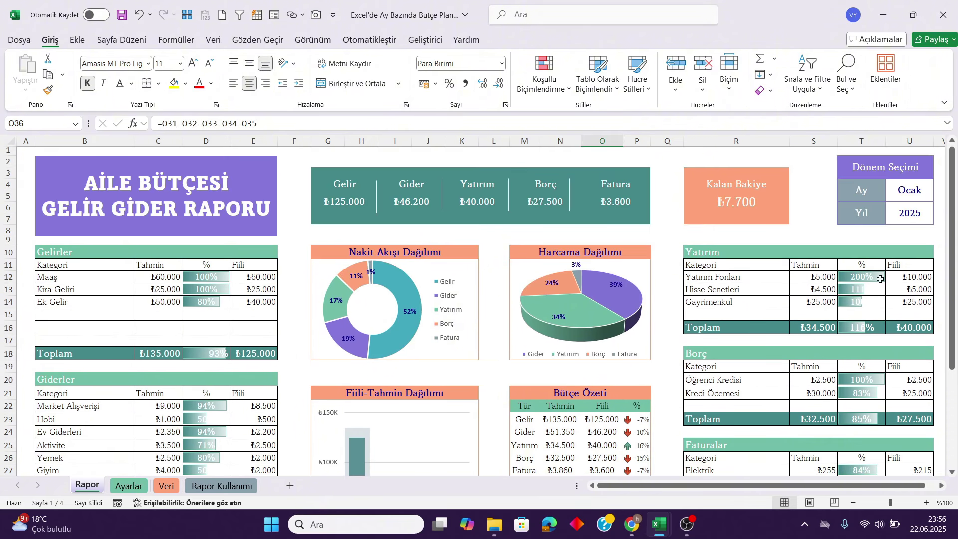
click(928, 195)
click(941, 187)
click(908, 239)
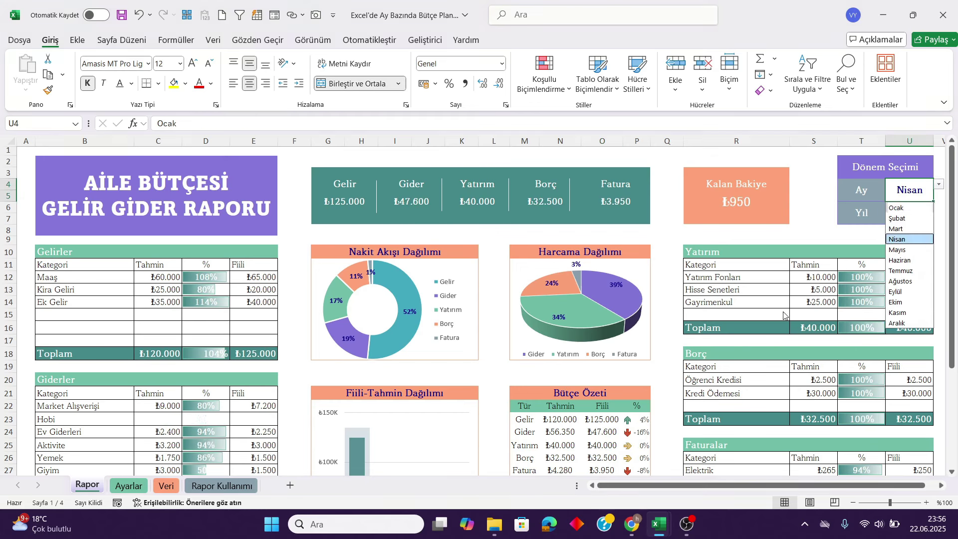
- Review the Gelir and Bakiye rows of the Önceki Dönem Karşılaştırma table for Nisan, including the EĞERHATA percentage formulas
scroll(564, 403, down, 4)
click(558, 378)
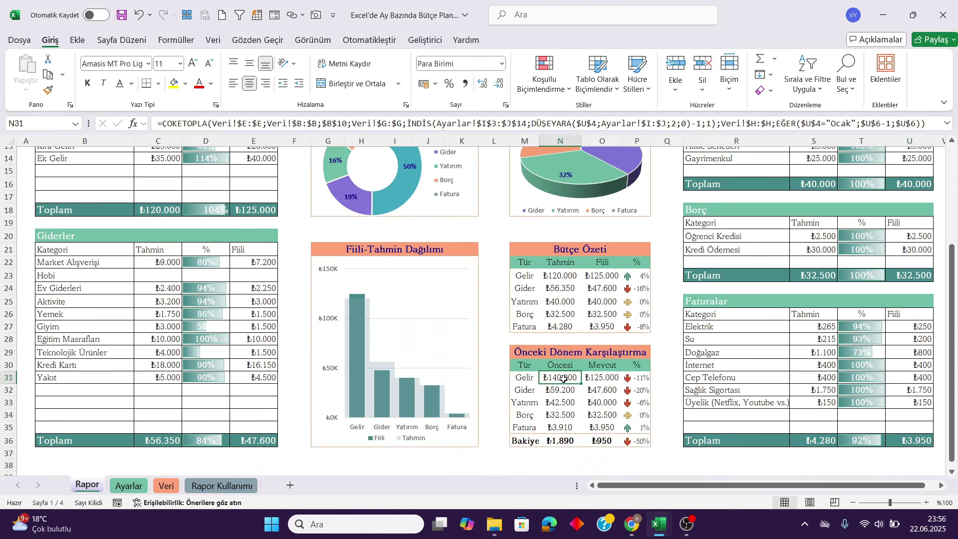
click(562, 441)
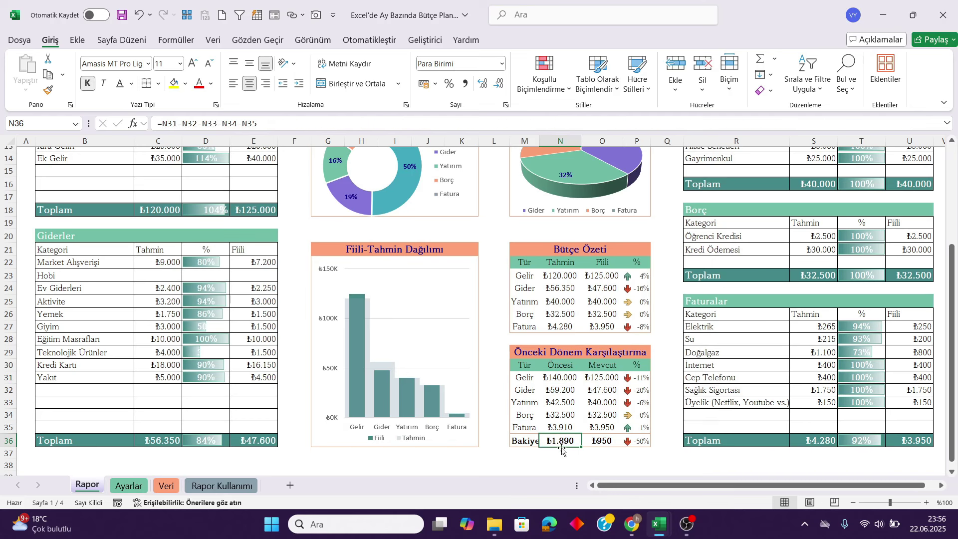
click(597, 377)
click(642, 380)
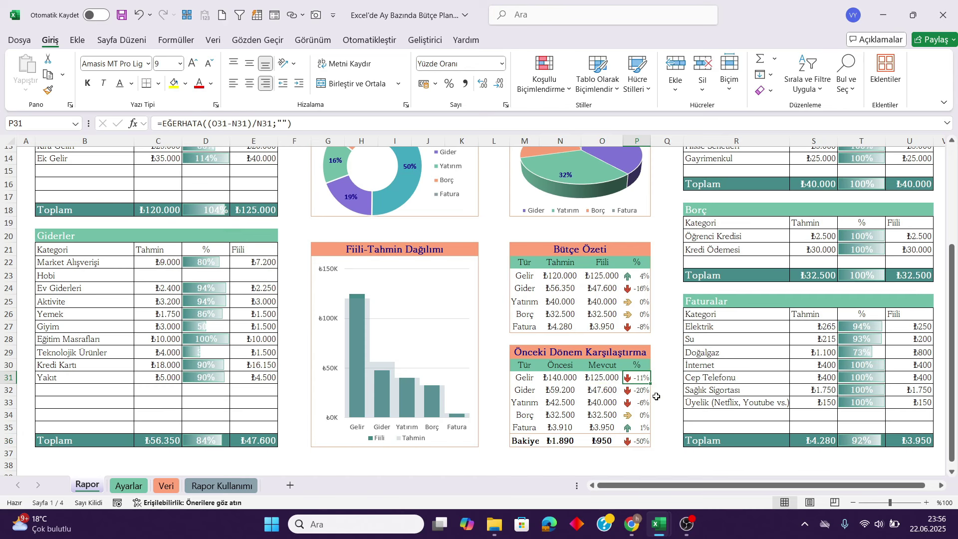
click(640, 440)
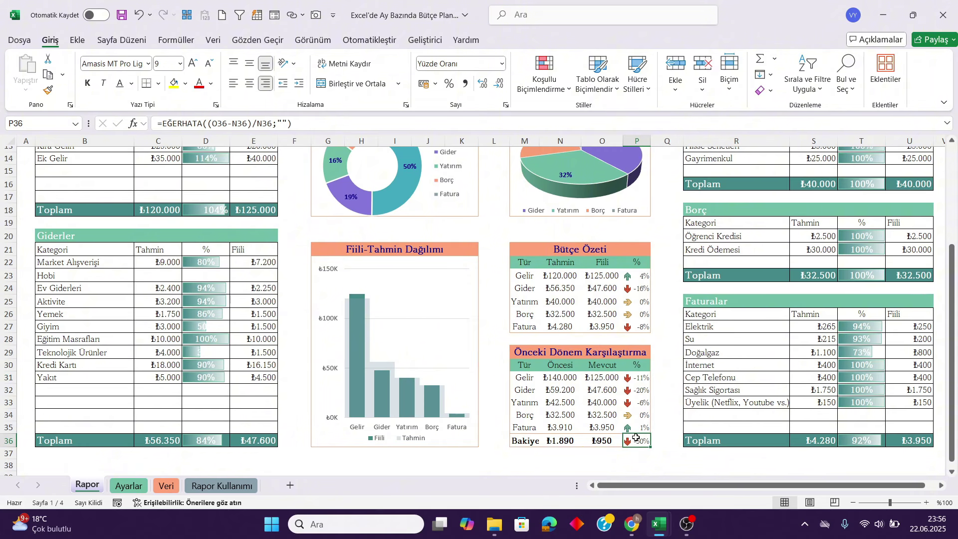
- Hide the formula bar and display the Rapor sheet in full-screen mode
scroll(734, 337, up, 4)
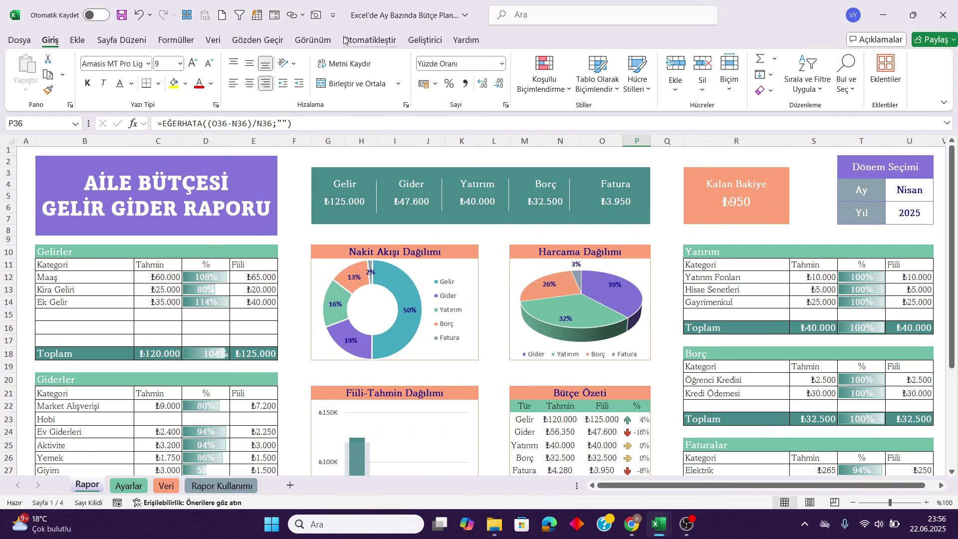
click(313, 40)
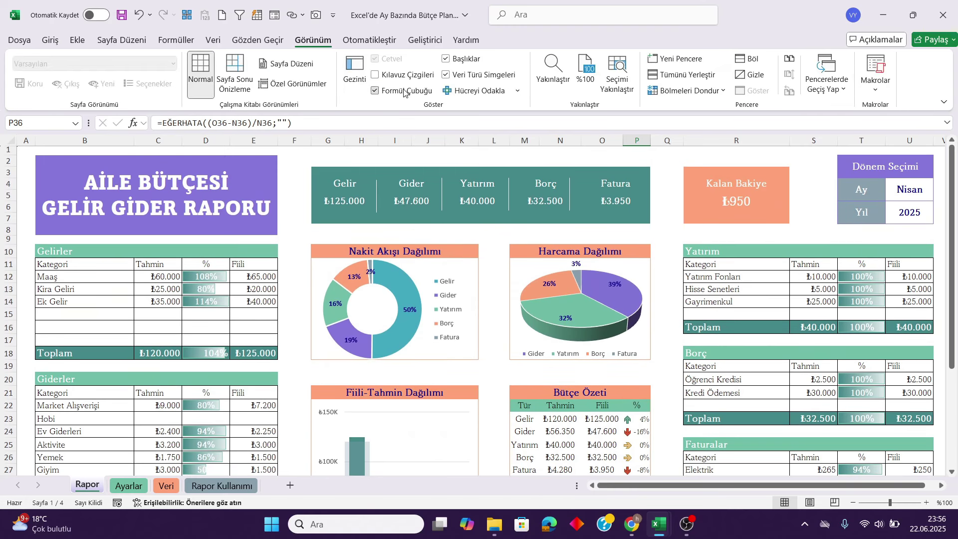
click(376, 90)
click(943, 102)
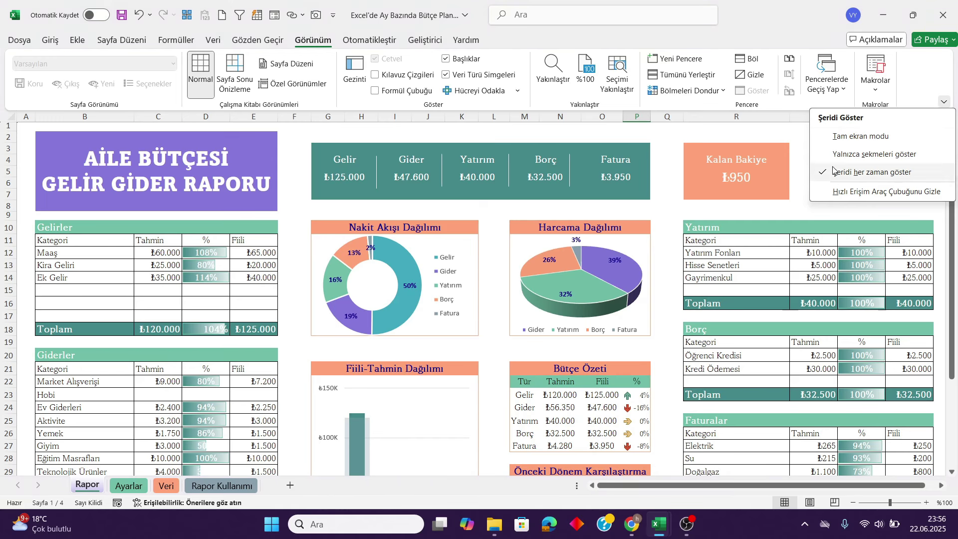
click(861, 136)
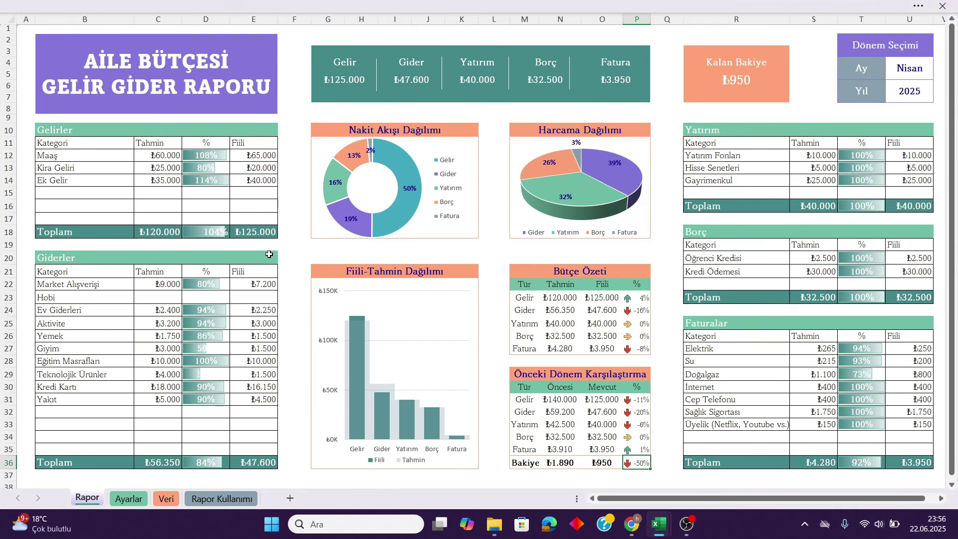
- Switch the report's Ay selection through Şubat, Mart and Mayıs, ending on Haziran
click(926, 67)
click(940, 65)
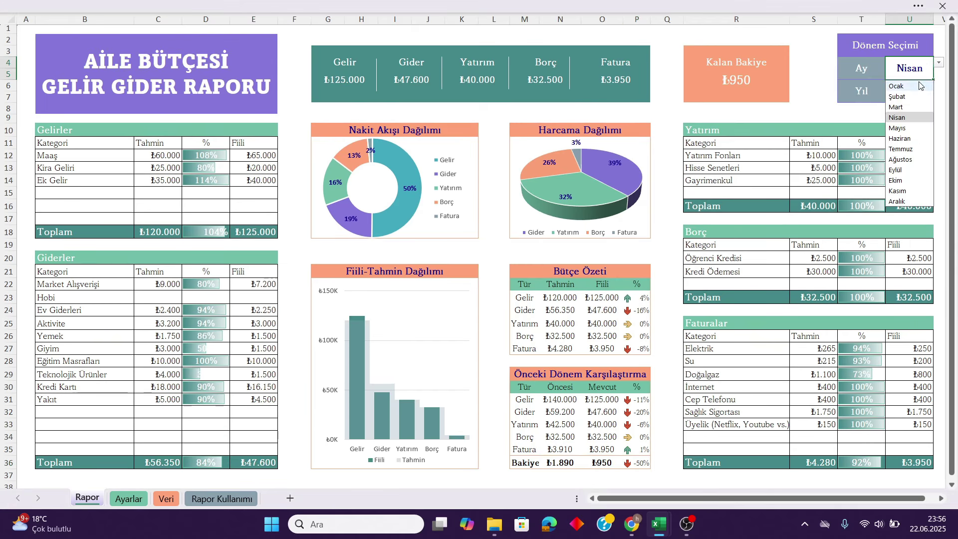
click(932, 84)
click(940, 63)
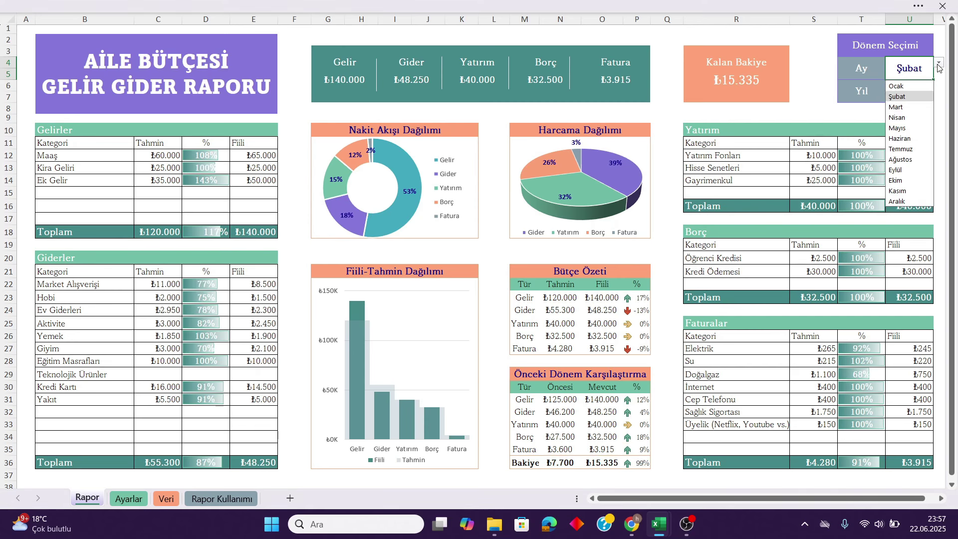
click(919, 107)
click(940, 63)
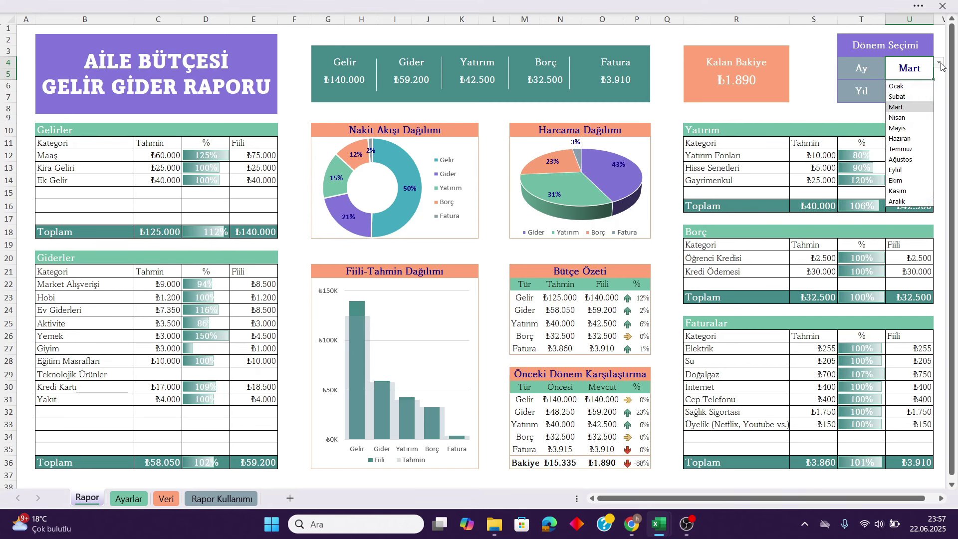
click(911, 127)
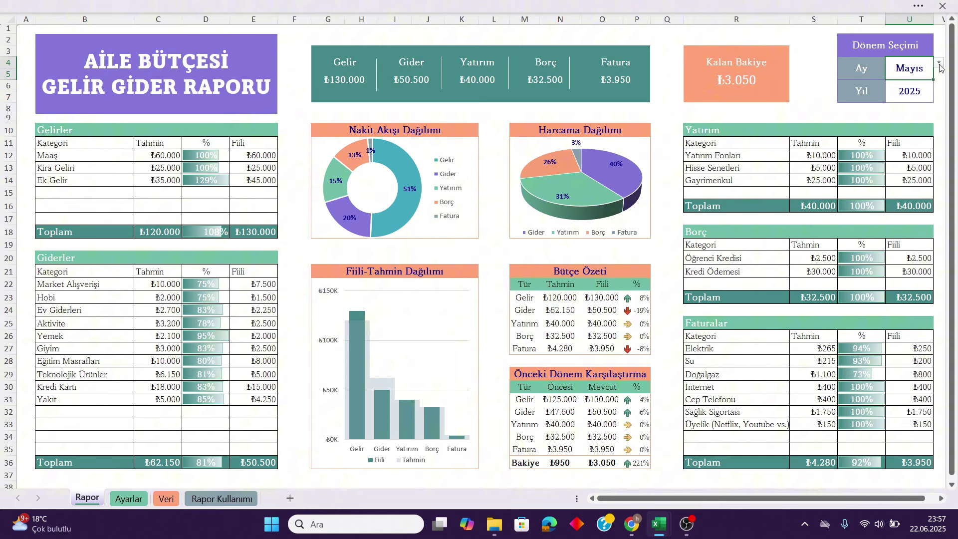
click(940, 64)
click(889, 142)
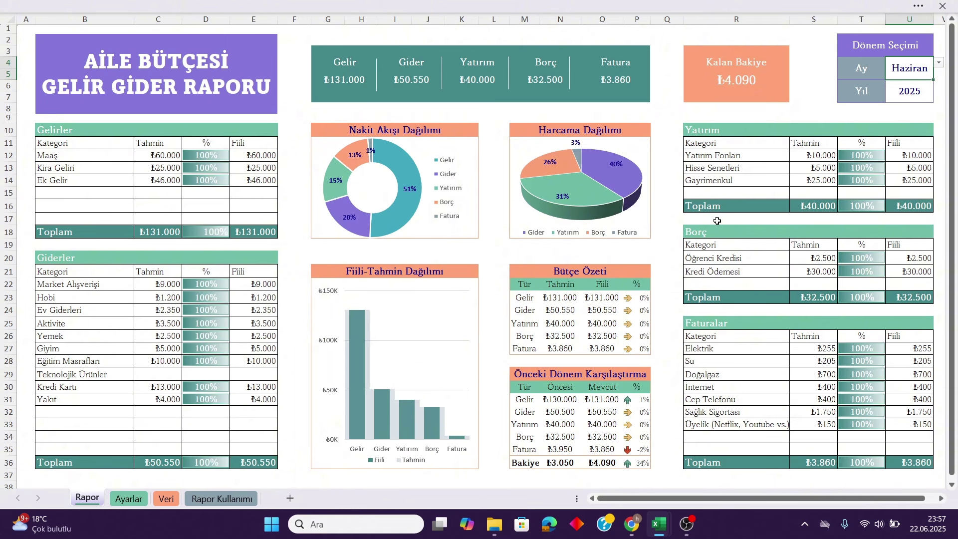
click(667, 214)
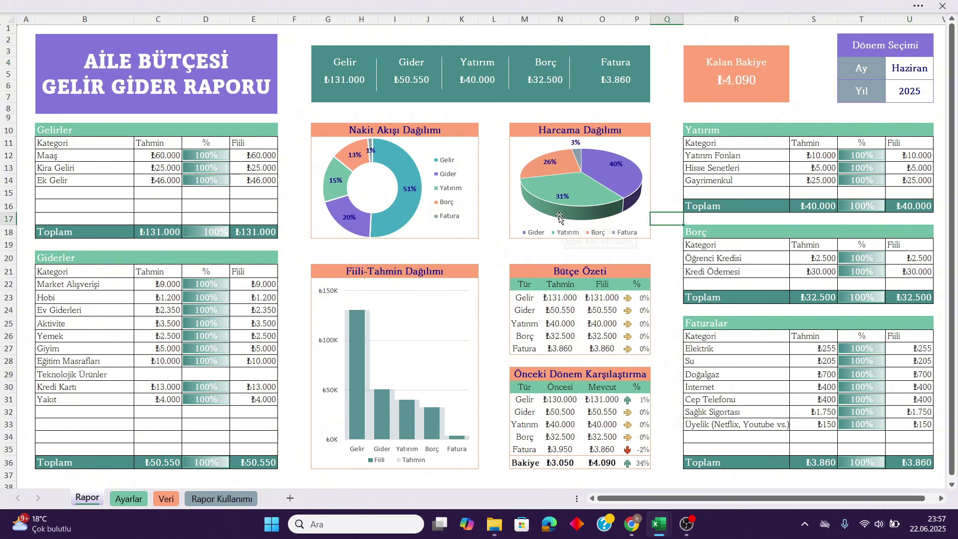
mouse_move(561, 219)
click(261, 52)
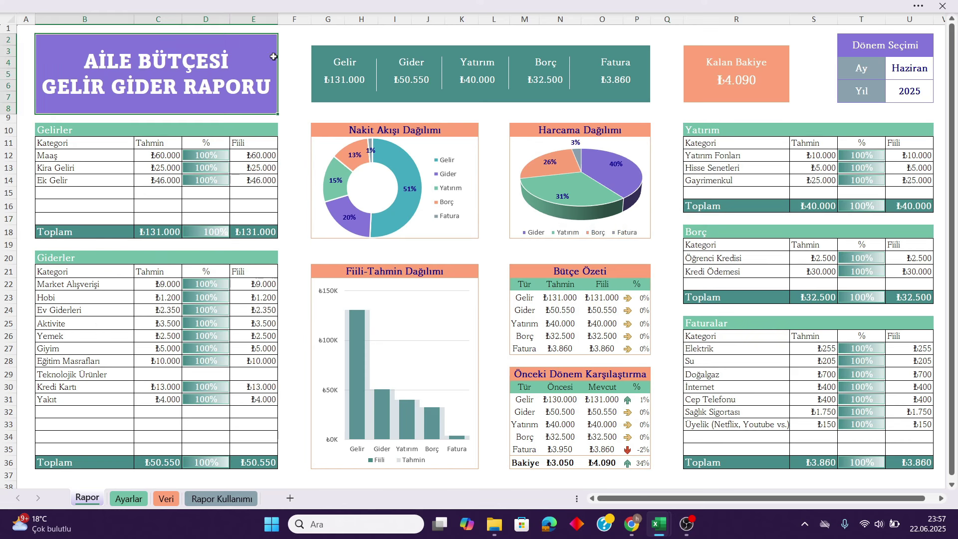